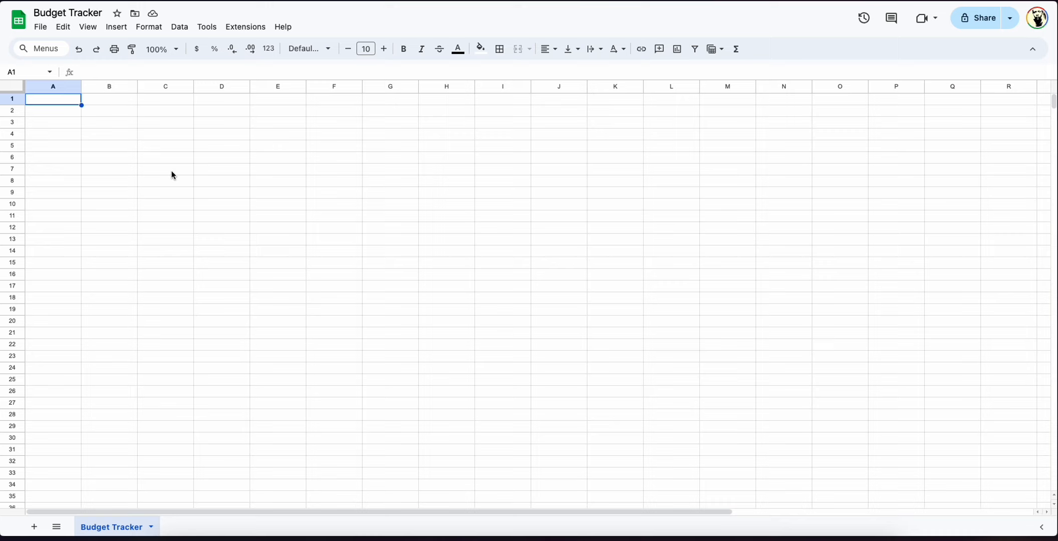
Enter the column headings Transaction, Date and Category in cells A1 to C1
type("Tr")
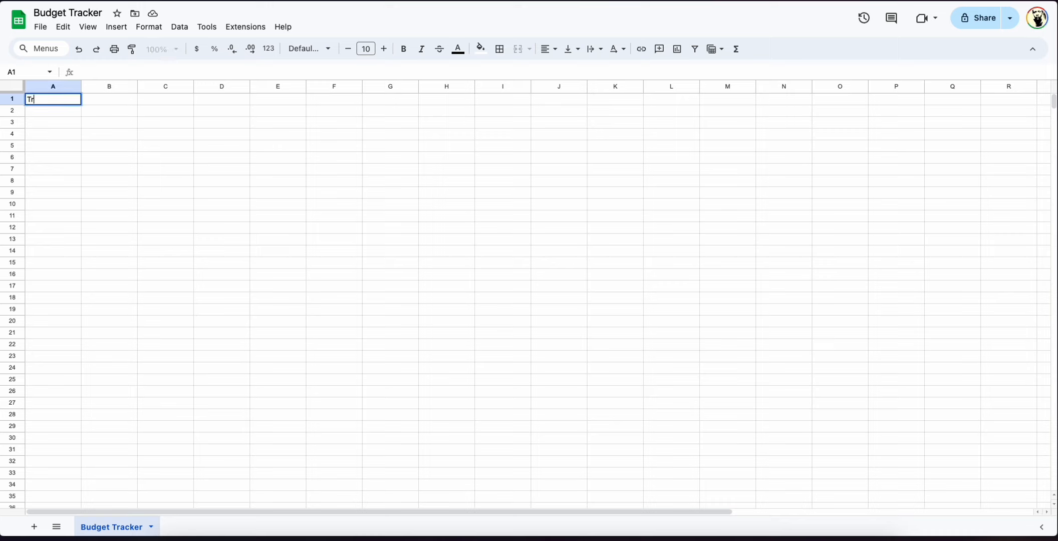
type("ansaction")
key("Tab")
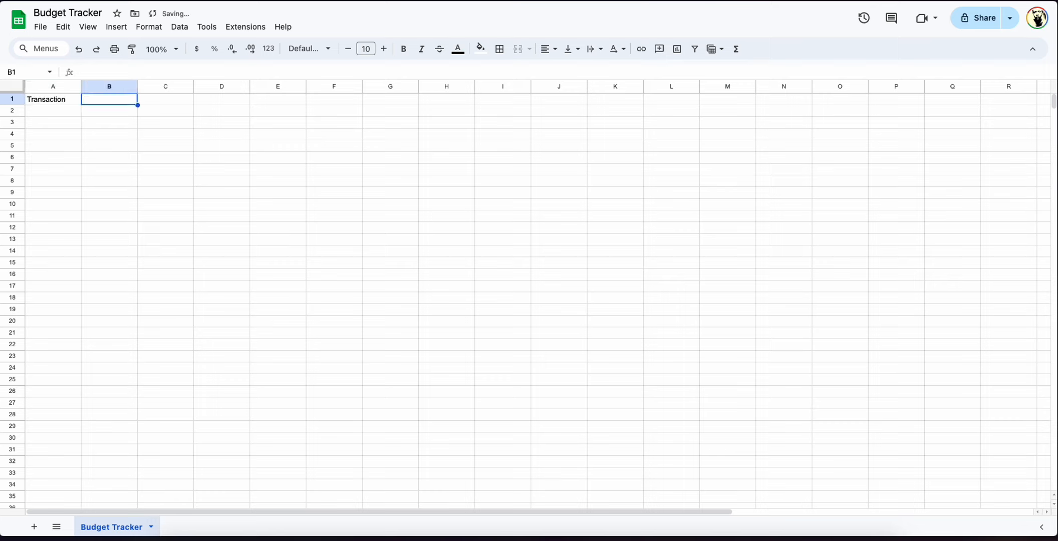
type("Date")
key("Return")
type("Cat")
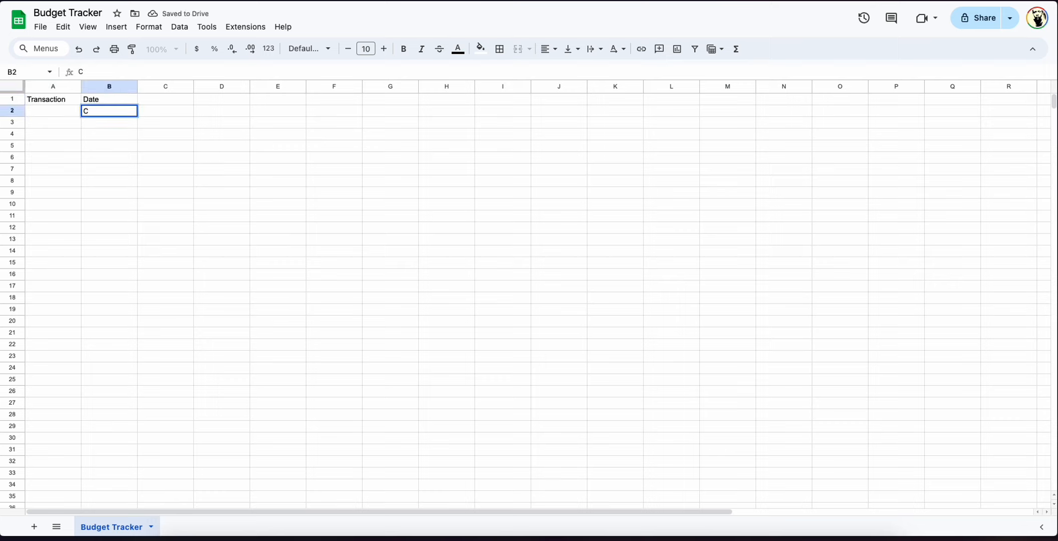
key("BackSpace")
key("Up")
key("Right")
type("Category")
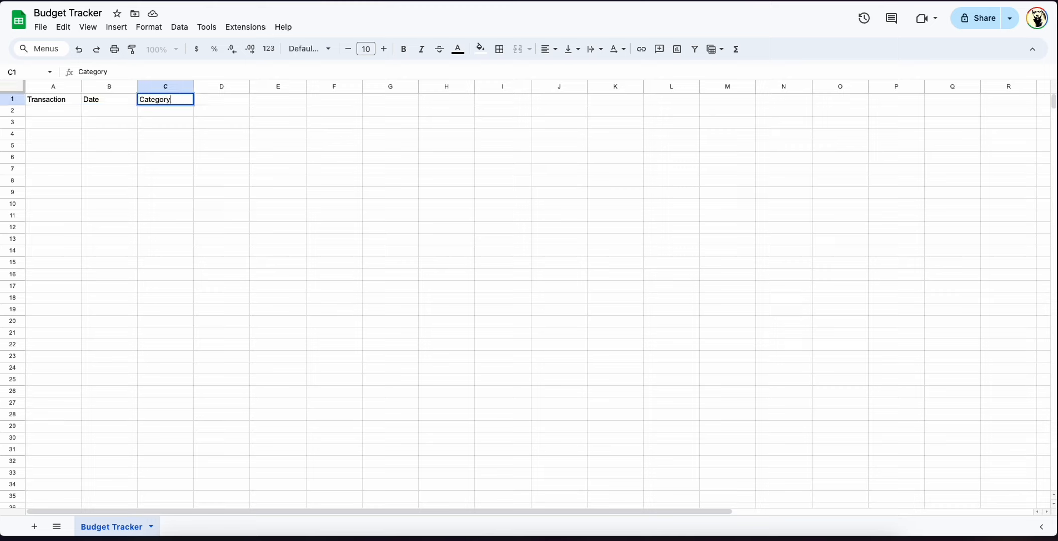
Add the headings Description, Amount and Type in cells D1 to F1
key("Tab")
type("Description")
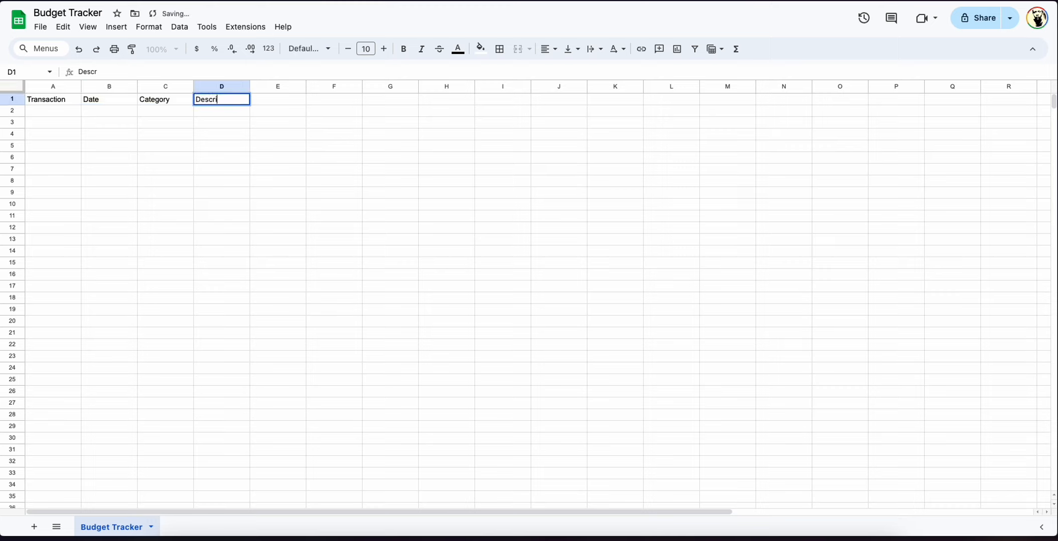
key("Tab")
type("Amount")
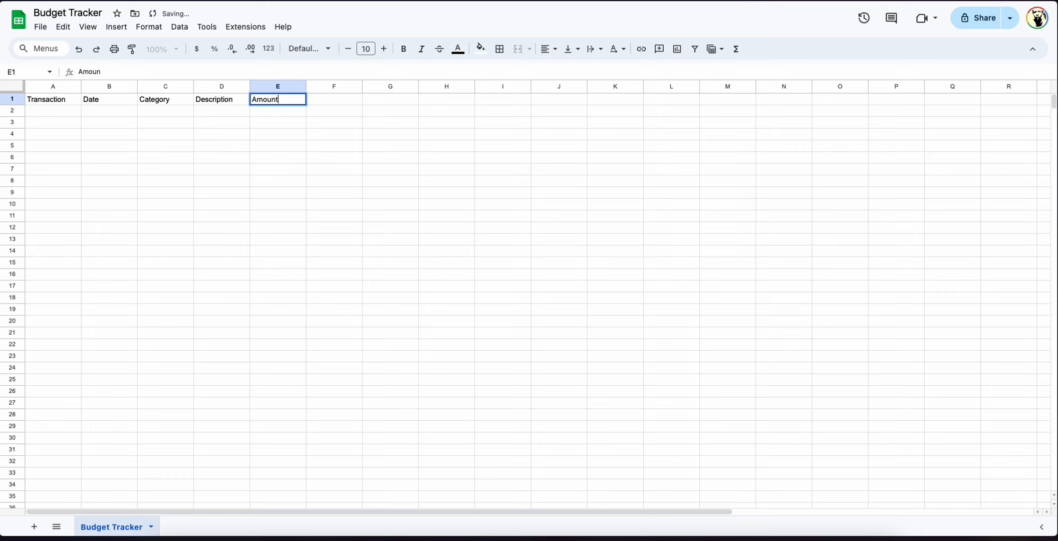
key("Tab")
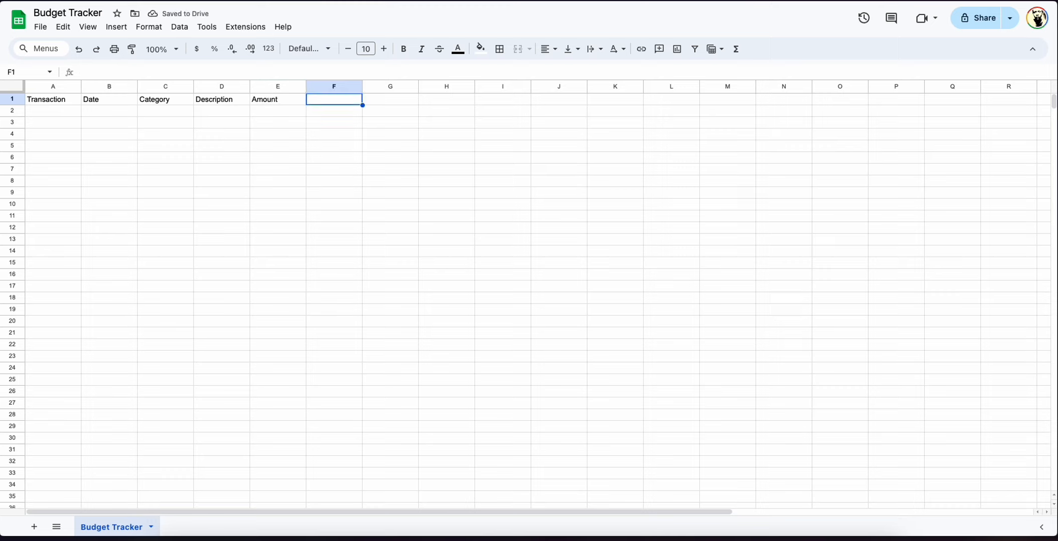
type("Type")
key("Tab")
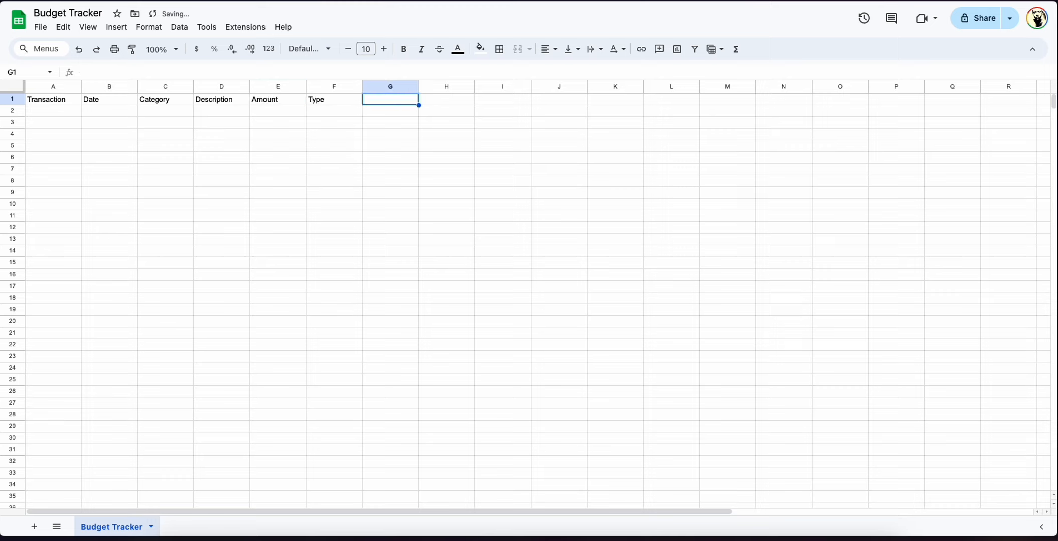
Complete the heading row with Payment Method, Balance and Notes in cells G1 to I1
type("Payme")
type("nt Method")
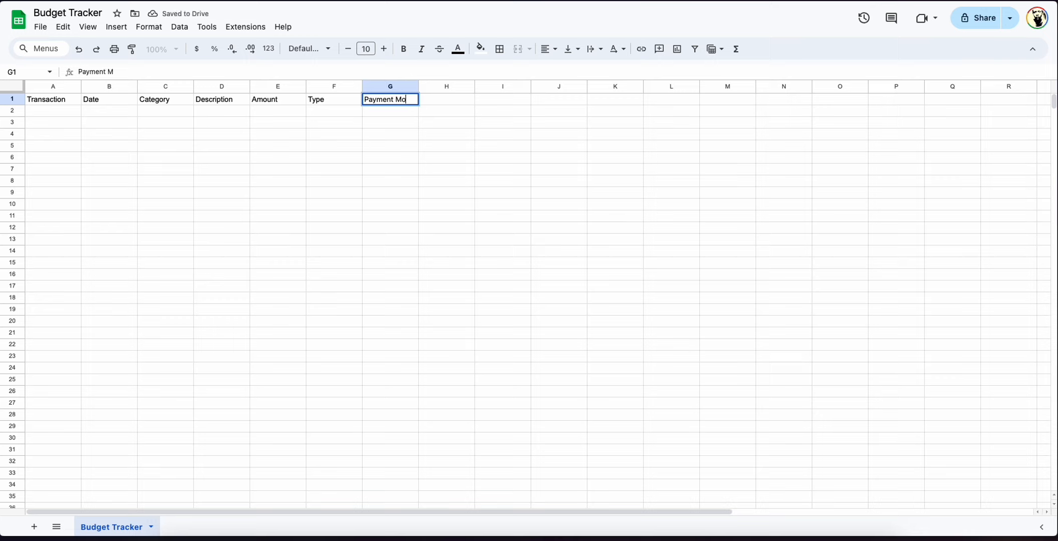
key("Return")
key("Up")
key("Right")
type("Balance")
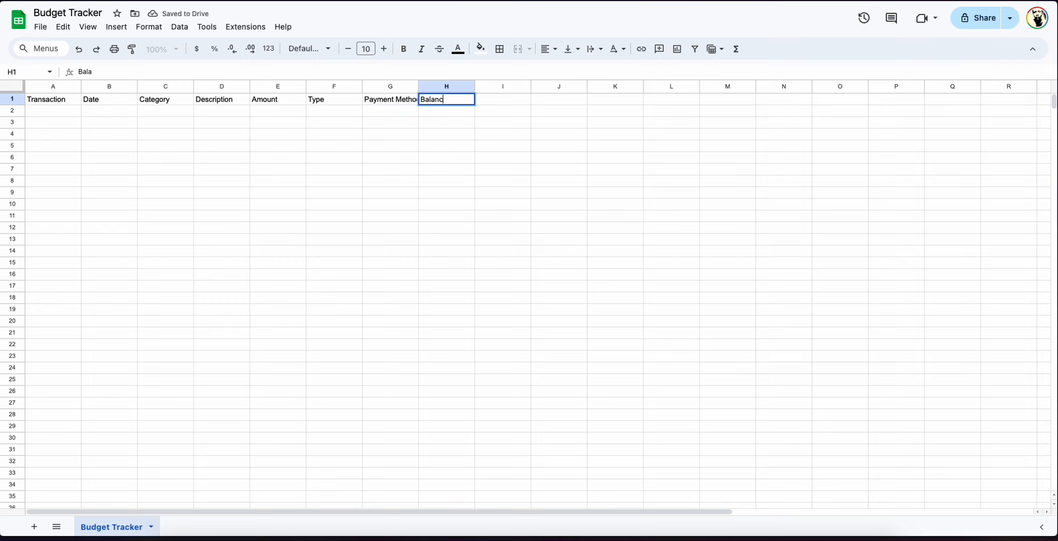
key("Return")
key("Up")
key("Right")
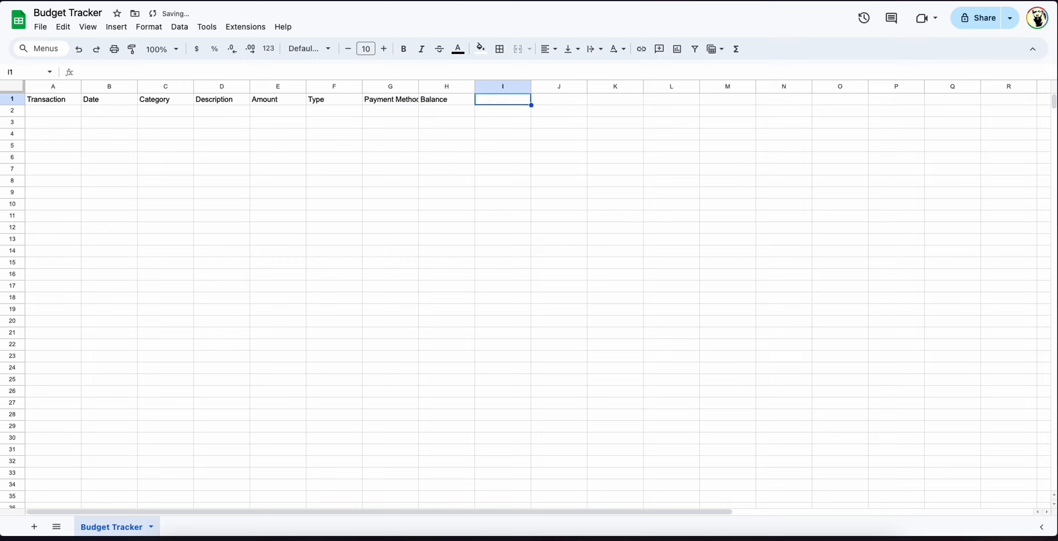
type("Notes")
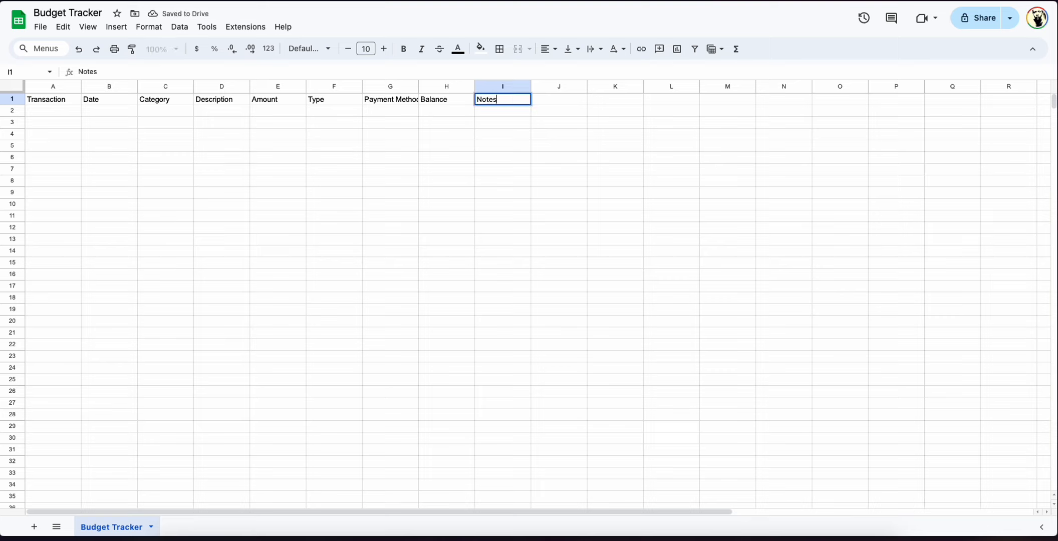
key("Return")
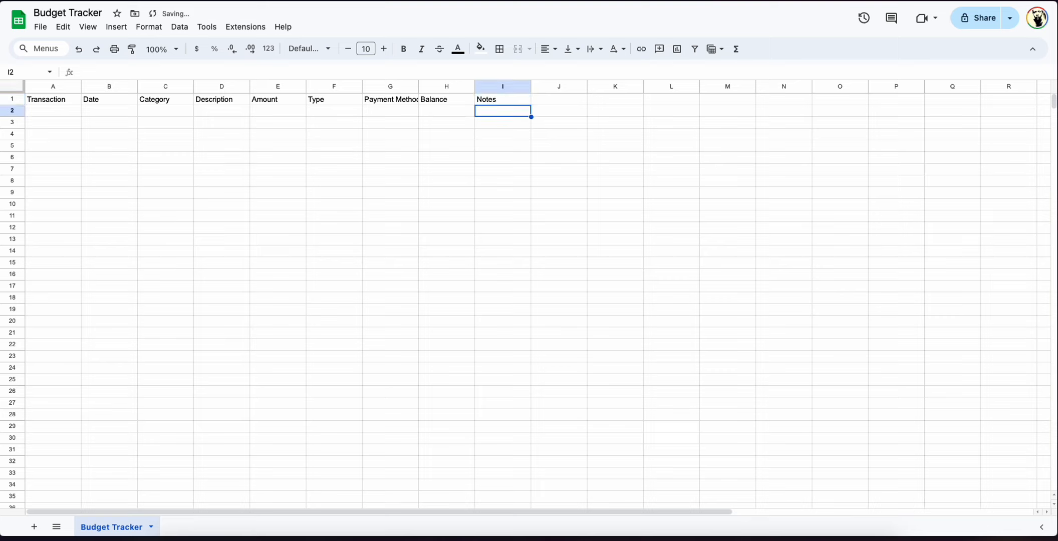
Convert the heading row A1:I1 to a table
left_click(110, 192)
left_click_drag(61, 102, 512, 103)
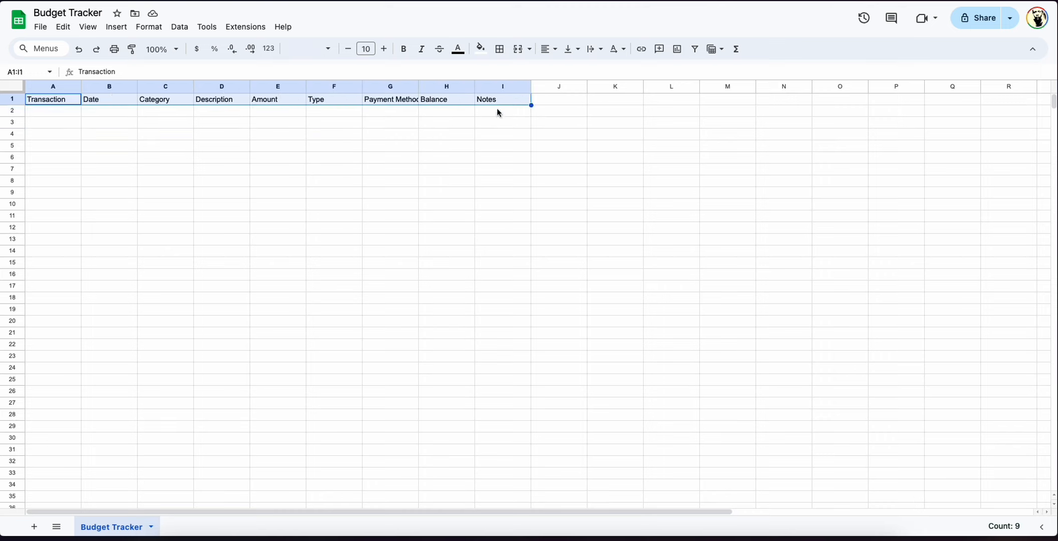
right_click(497, 104)
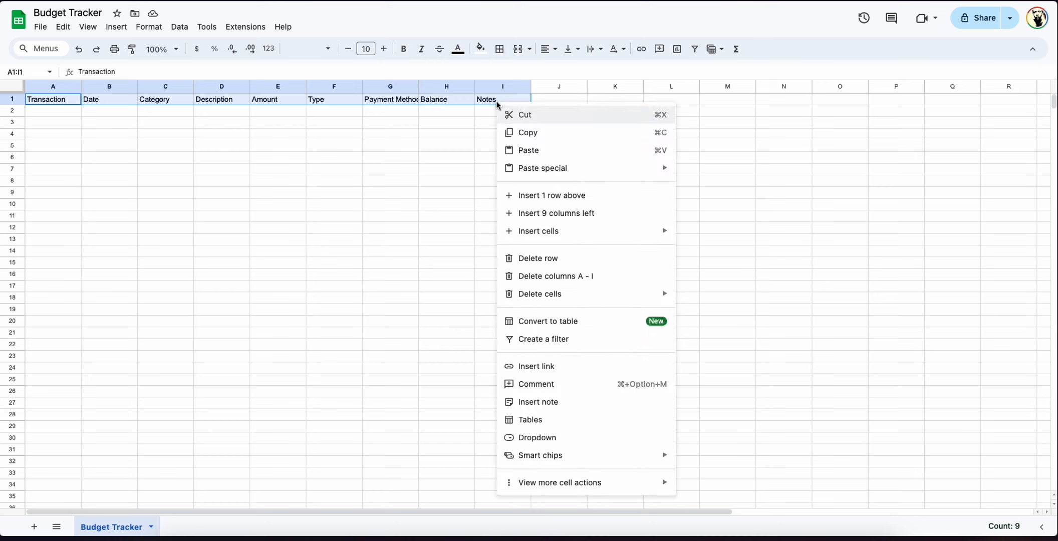
left_click(567, 326)
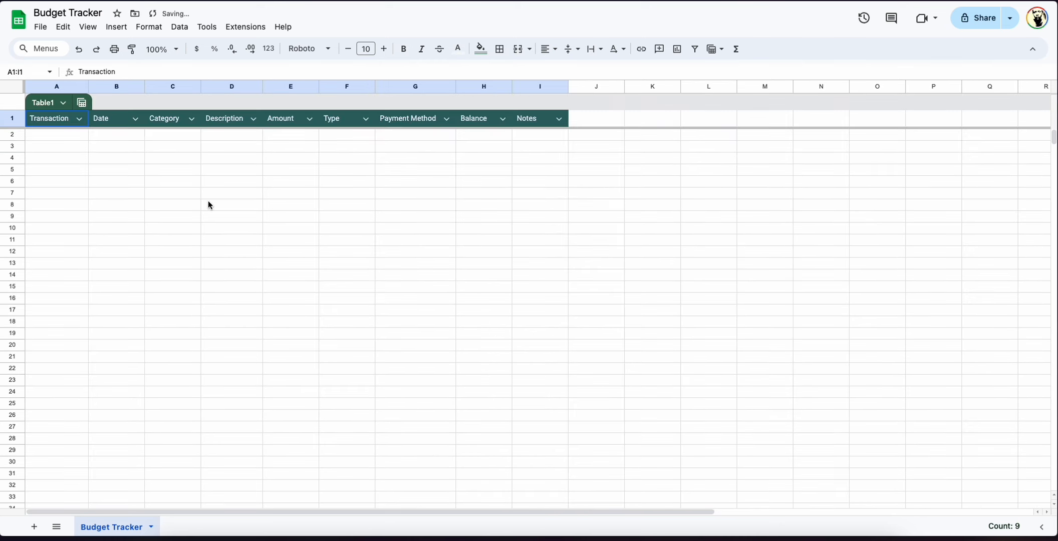
Rename the table as Tracker
left_click(62, 102)
left_click(101, 127)
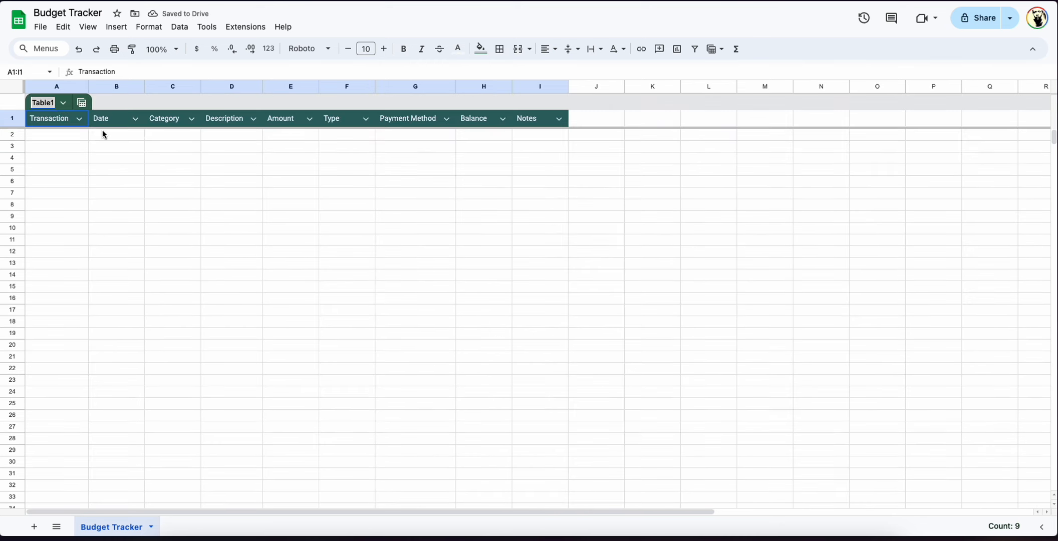
type("Tracker")
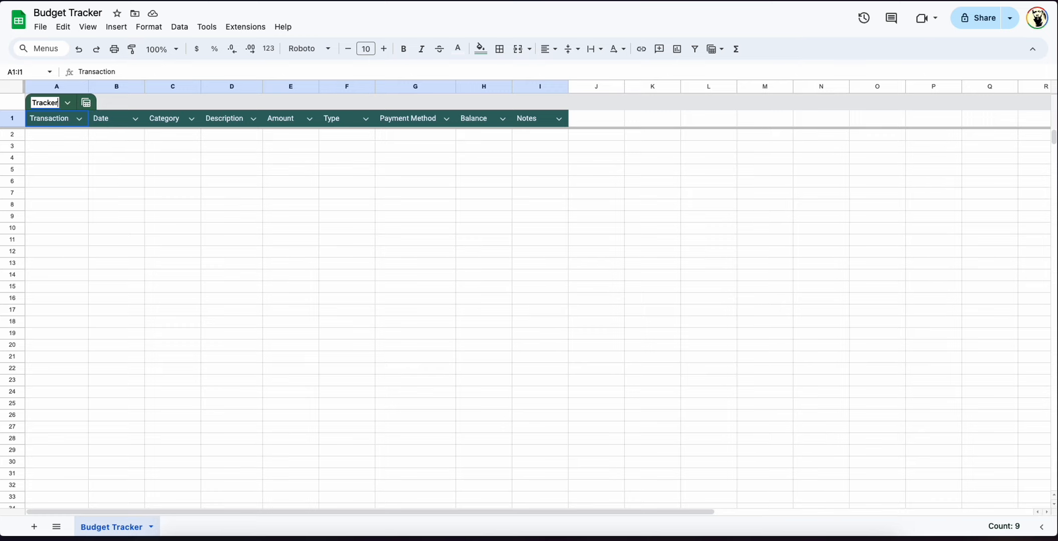
key("Return")
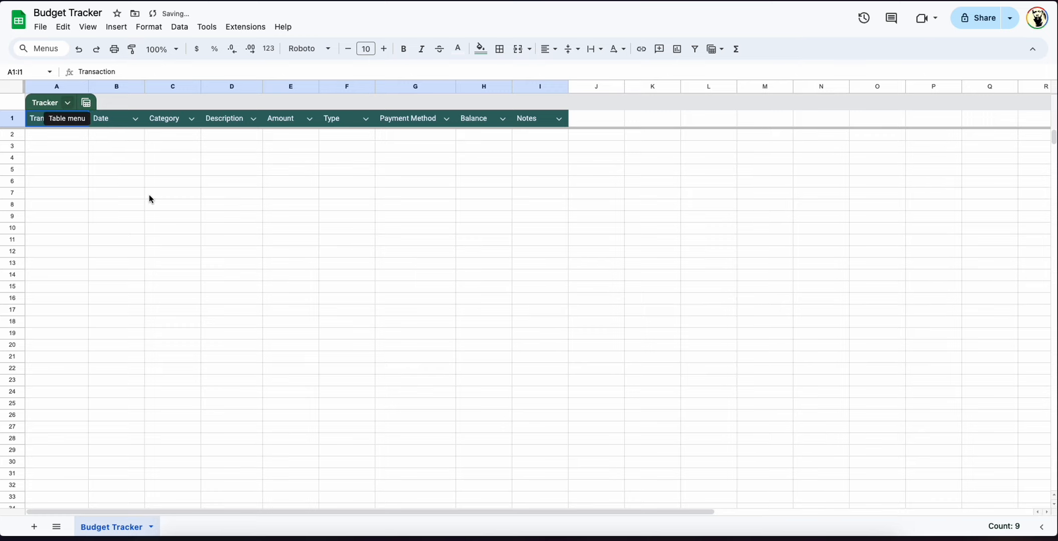
left_click(79, 118)
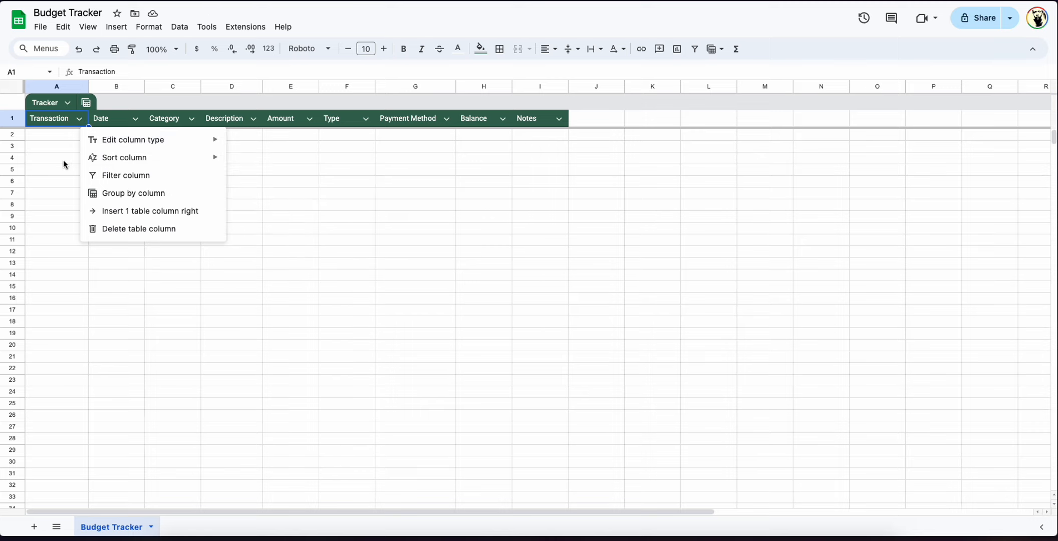
left_click(66, 146)
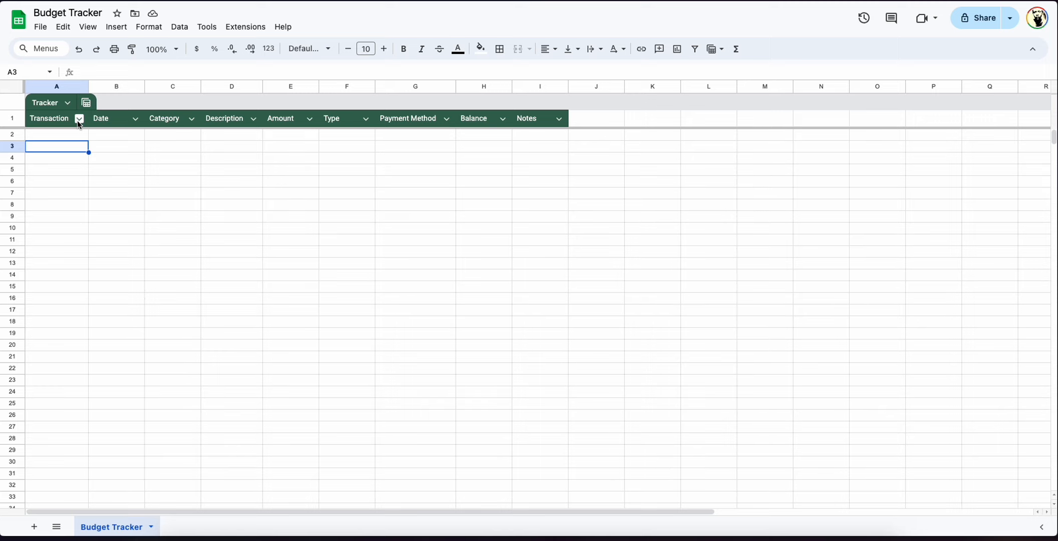
left_click_drag(73, 135, 63, 240)
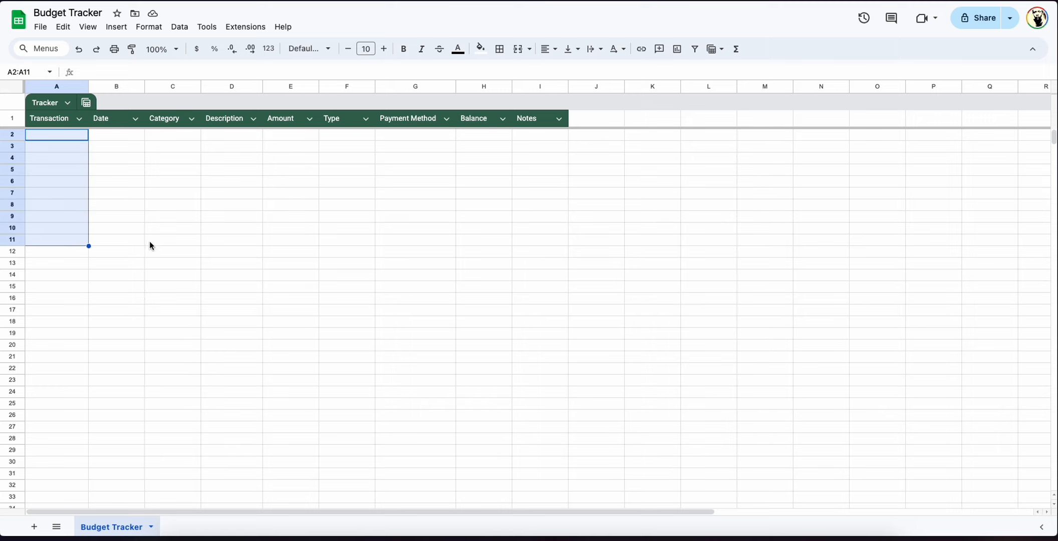
Set the Transaction column's type to Number and widen column A to fit its heading
left_click(79, 119)
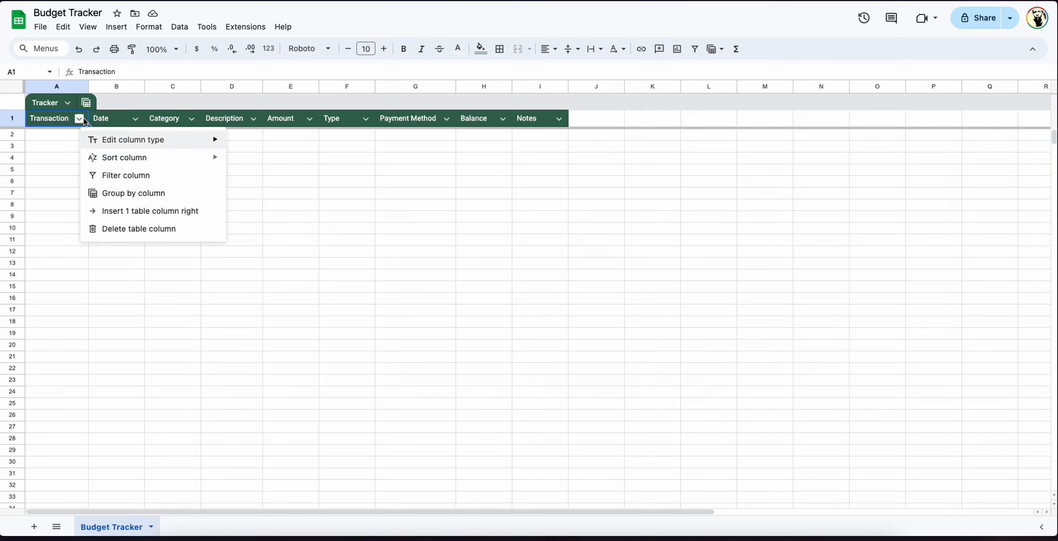
mouse_move(143, 145)
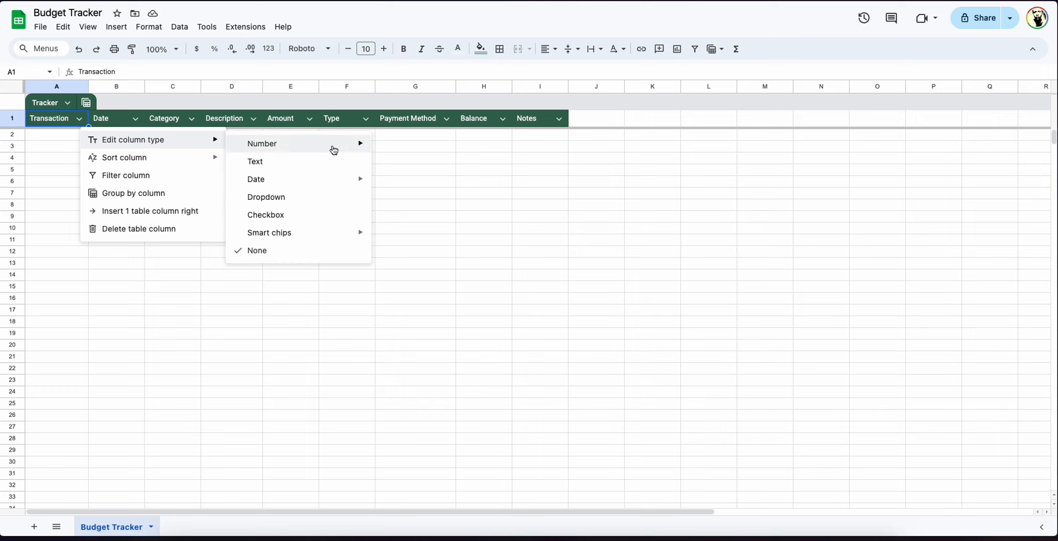
mouse_move(333, 146)
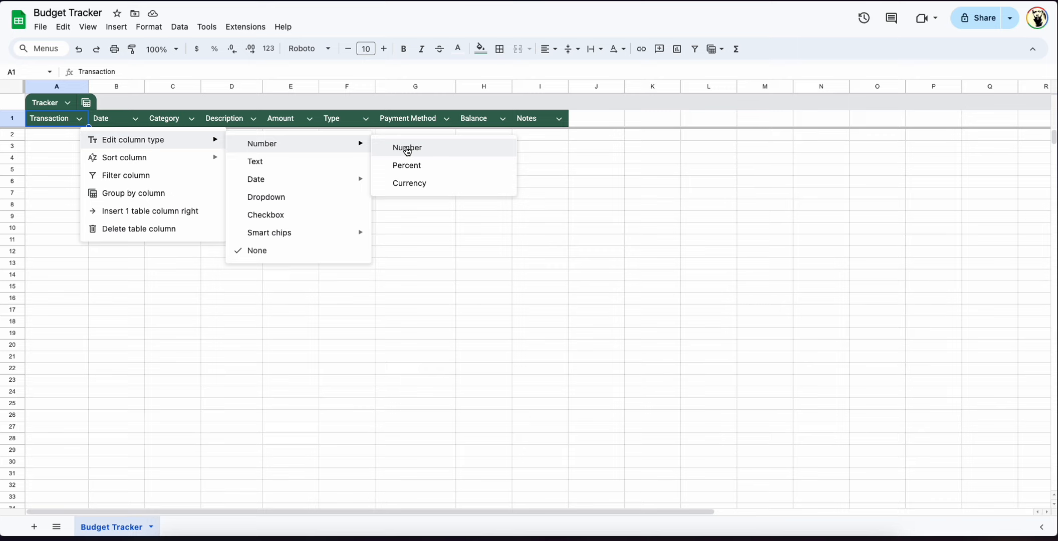
left_click(407, 148)
left_click(126, 157)
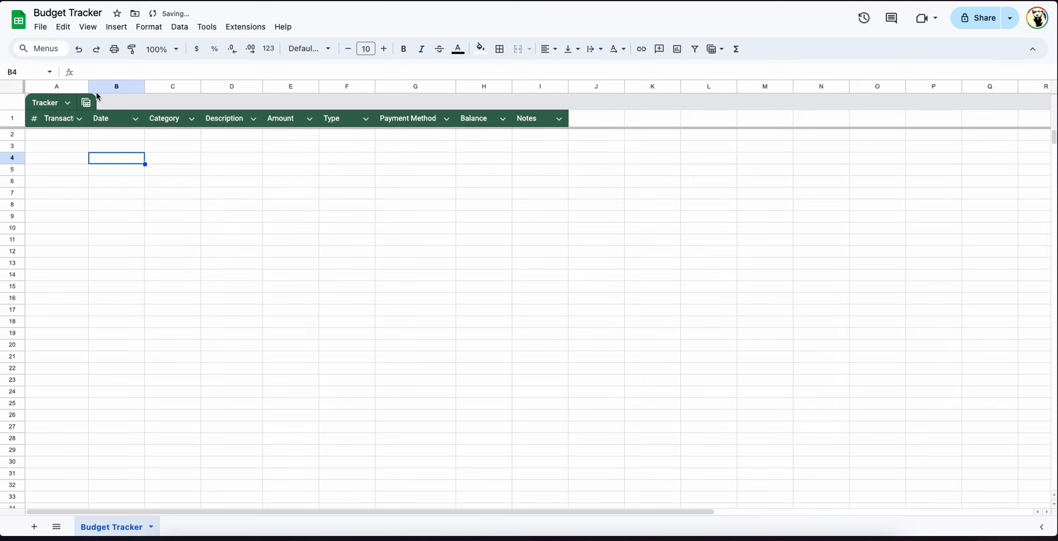
left_click_drag(88, 86, 103, 86)
Enter the numbers 1 to 8 down the Transaction column in cells A2 to A9
left_click(82, 135)
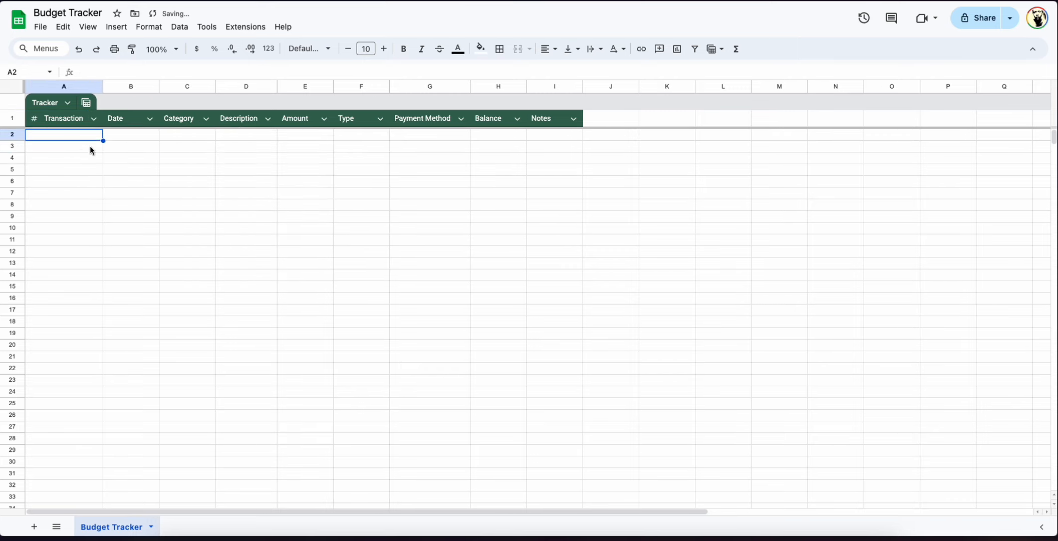
type("1")
key("Return")
type("2")
key("Return")
type("3")
key("Return")
type("4")
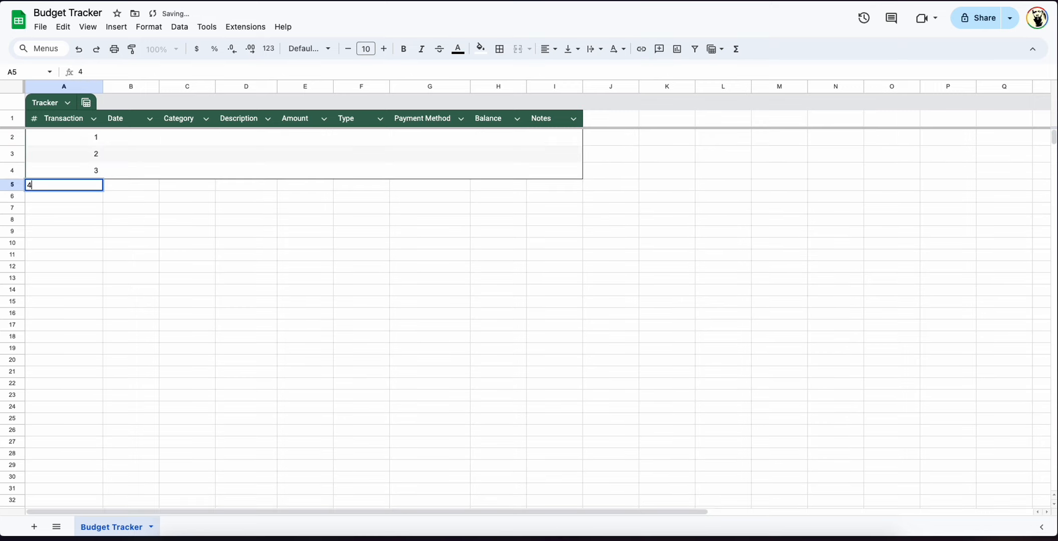
key("Return")
type("5")
key("Return")
type("6")
key("Return")
type("7")
key("Return")
type("8")
key("Return")
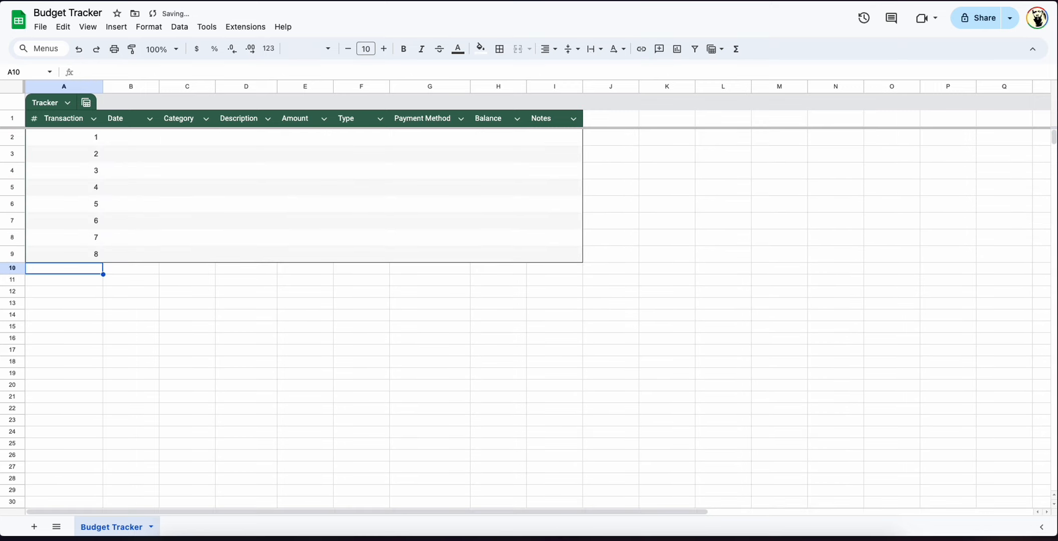
Clear the numbers from the Transaction column, range A2:A10
left_click_drag(88, 137, 84, 267)
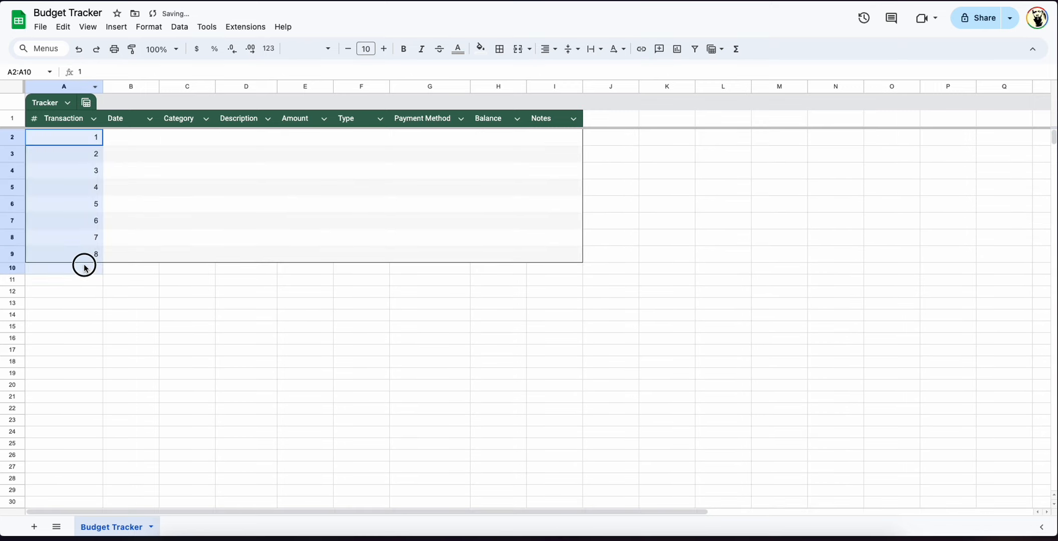
key("Delete")
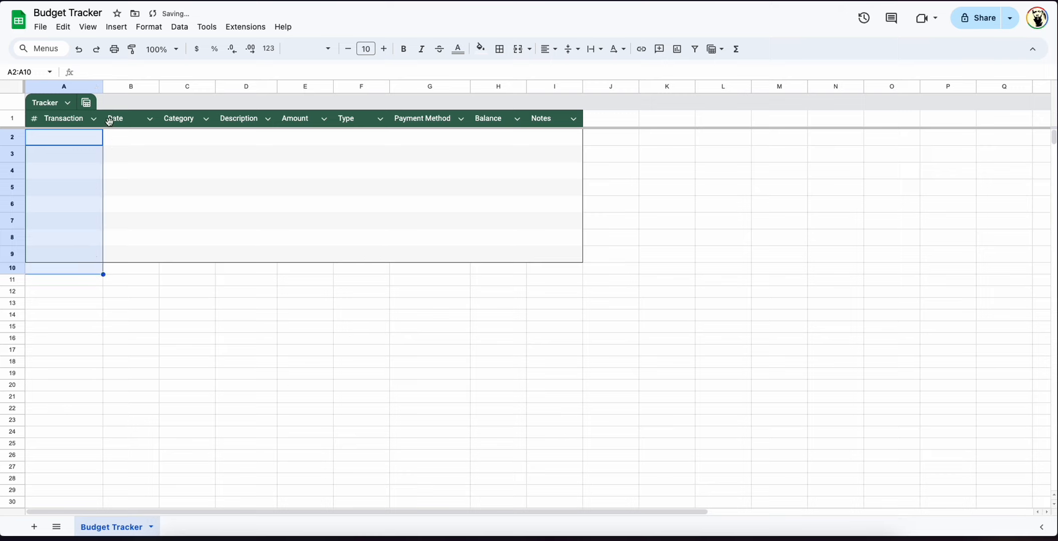
left_click(118, 167)
Set the Date column's type to Date
left_click(149, 119)
mouse_move(178, 140)
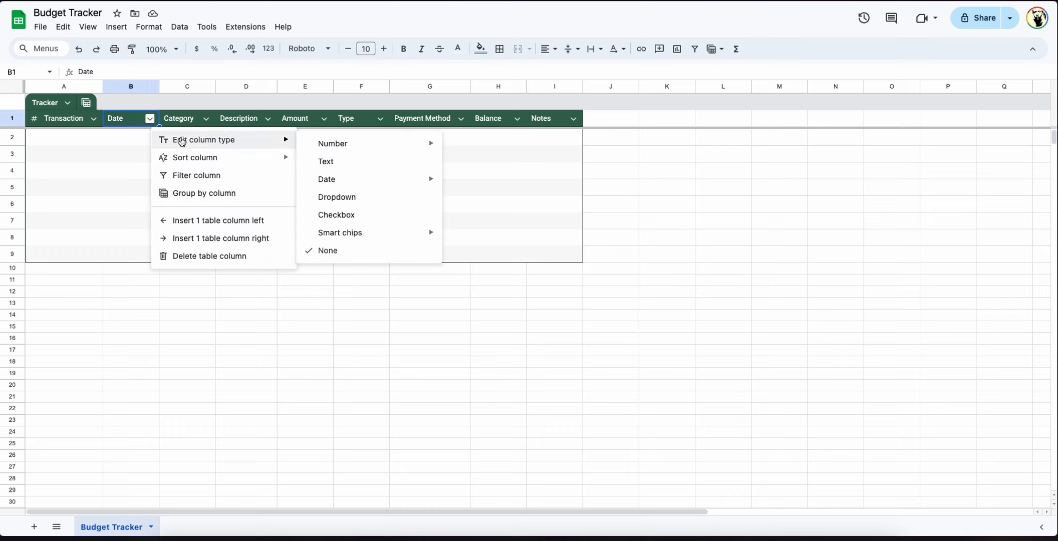
mouse_move(370, 183)
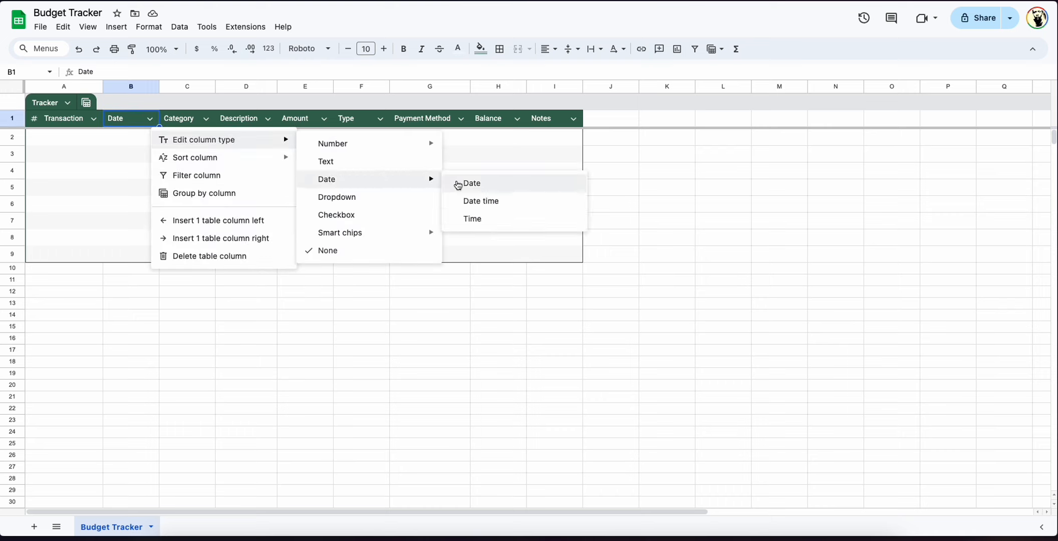
left_click(458, 184)
Set the Category column's type to Dropdown
left_click(206, 119)
mouse_move(260, 140)
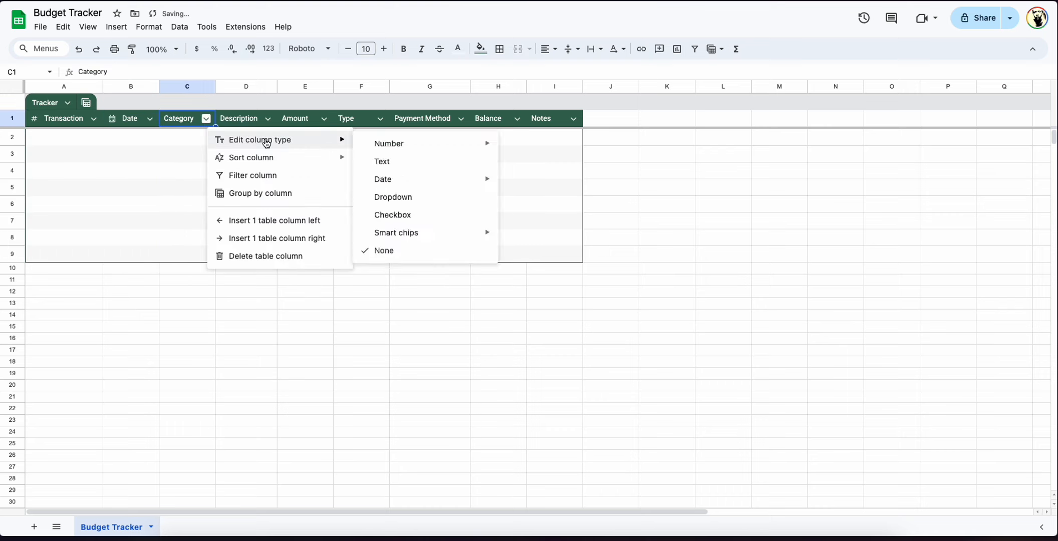
left_click(451, 201)
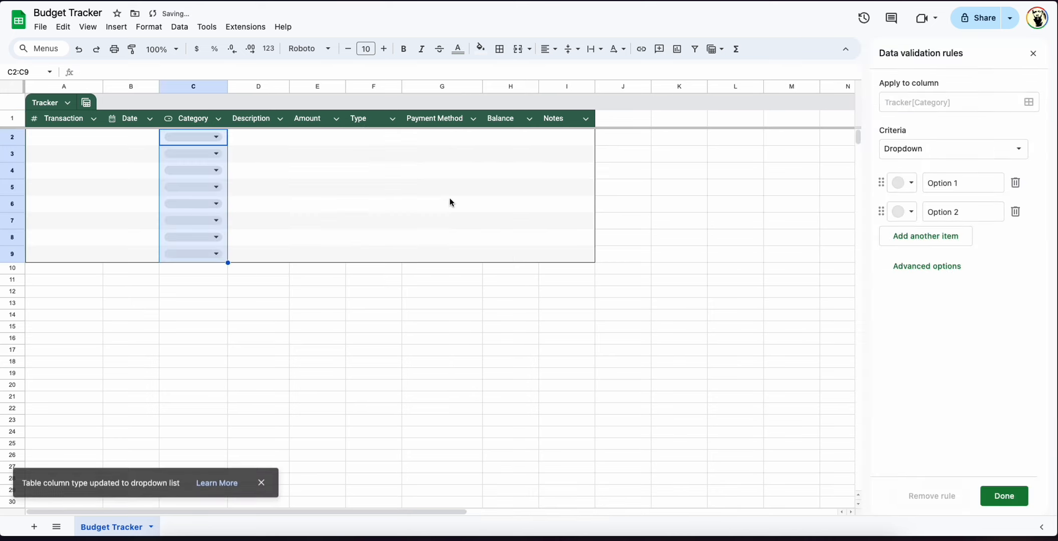
Set the Description column's type to Text and the Amount column's type to Currency
left_click(279, 119)
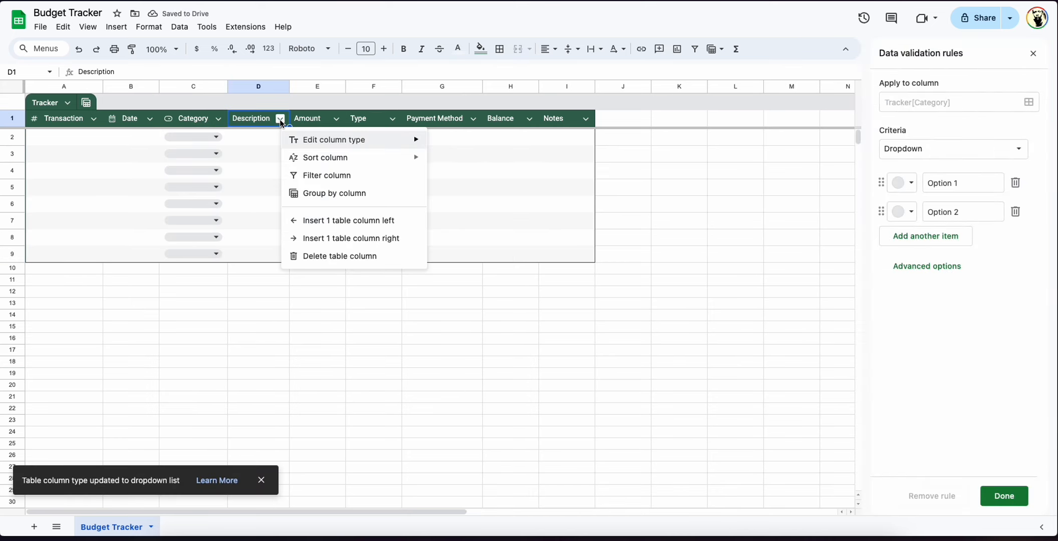
mouse_move(407, 141)
left_click(486, 160)
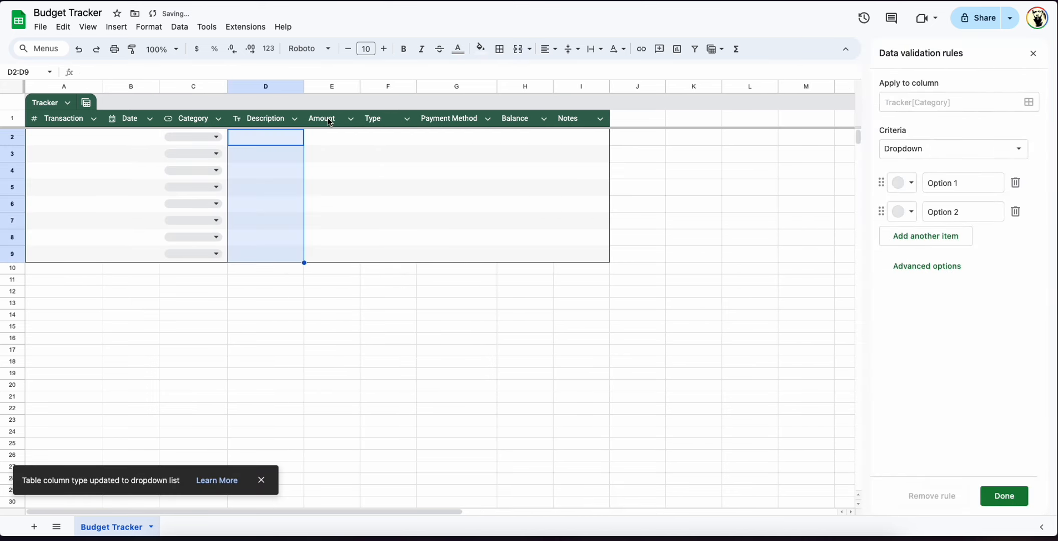
left_click(351, 119)
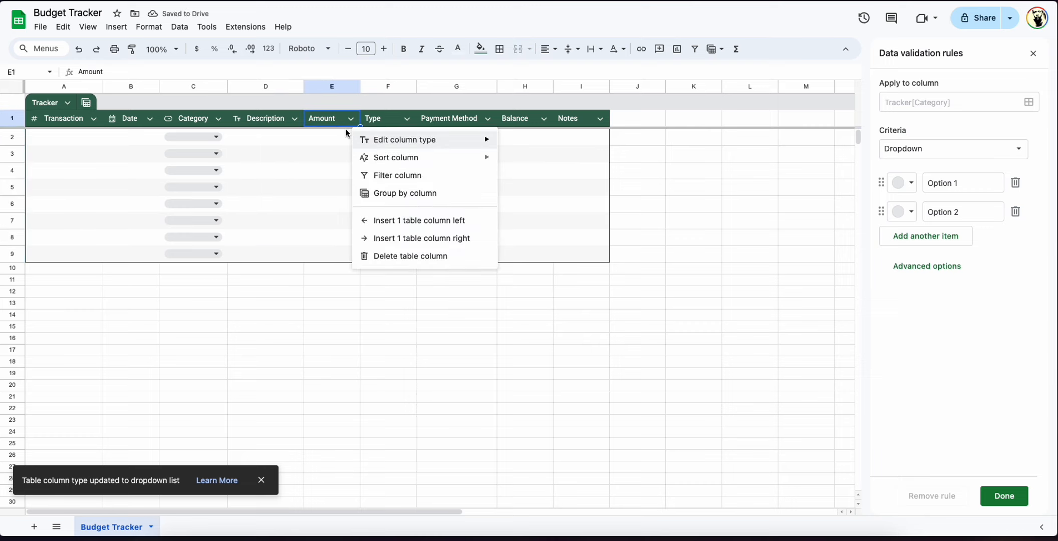
mouse_move(439, 141)
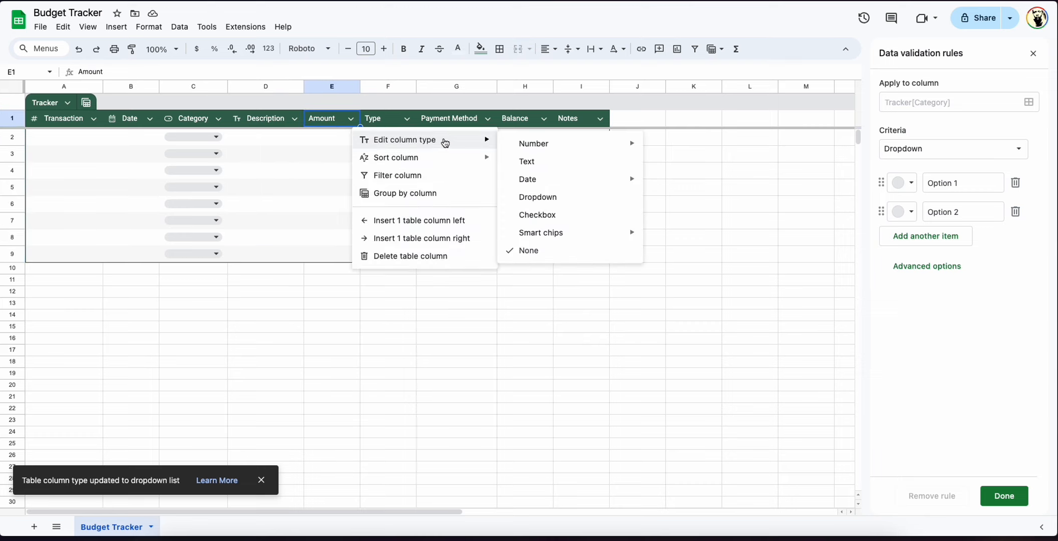
mouse_move(571, 145)
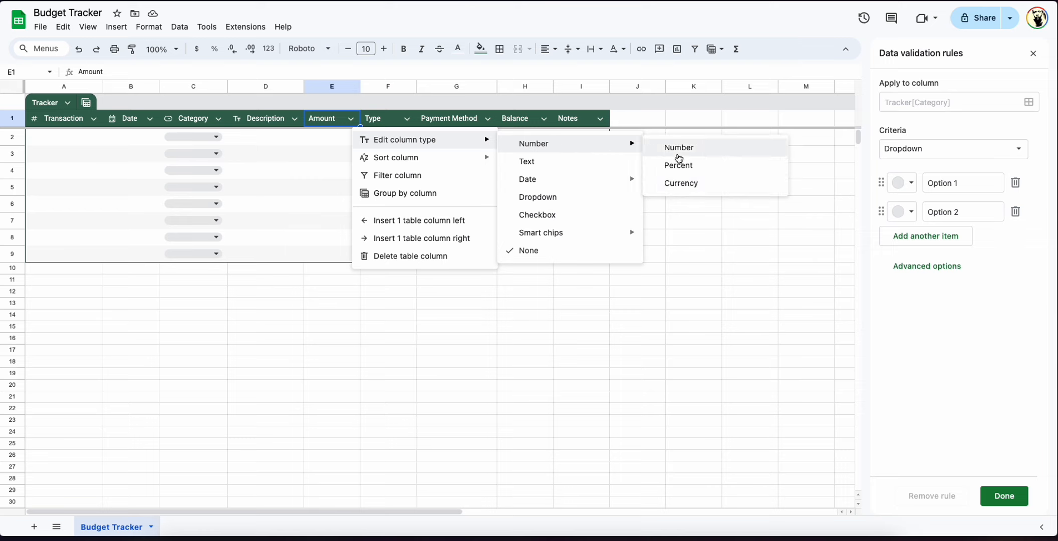
left_click(681, 182)
Set the column type of both the Type and Payment Method columns to Dropdown
left_click(415, 119)
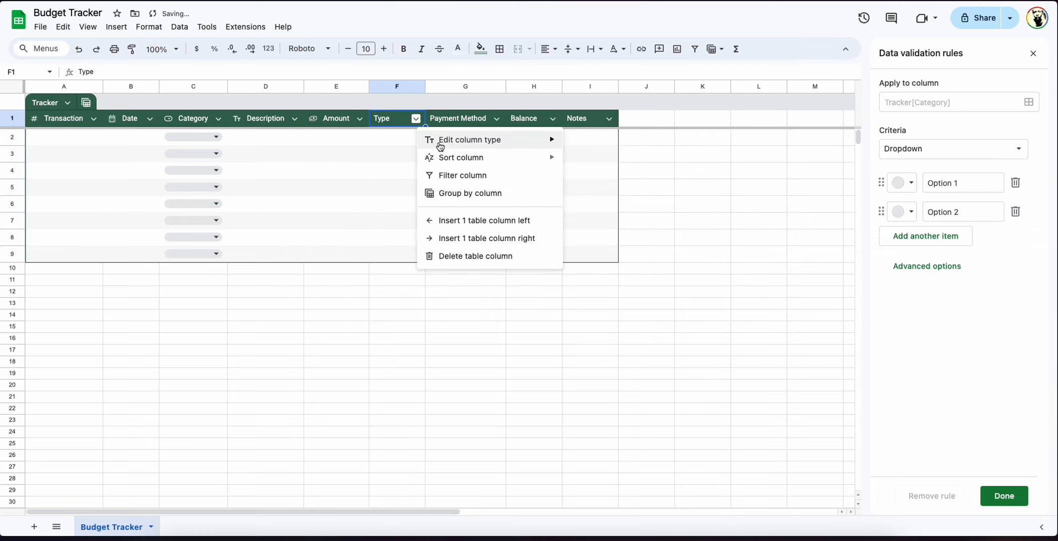
mouse_move(473, 141)
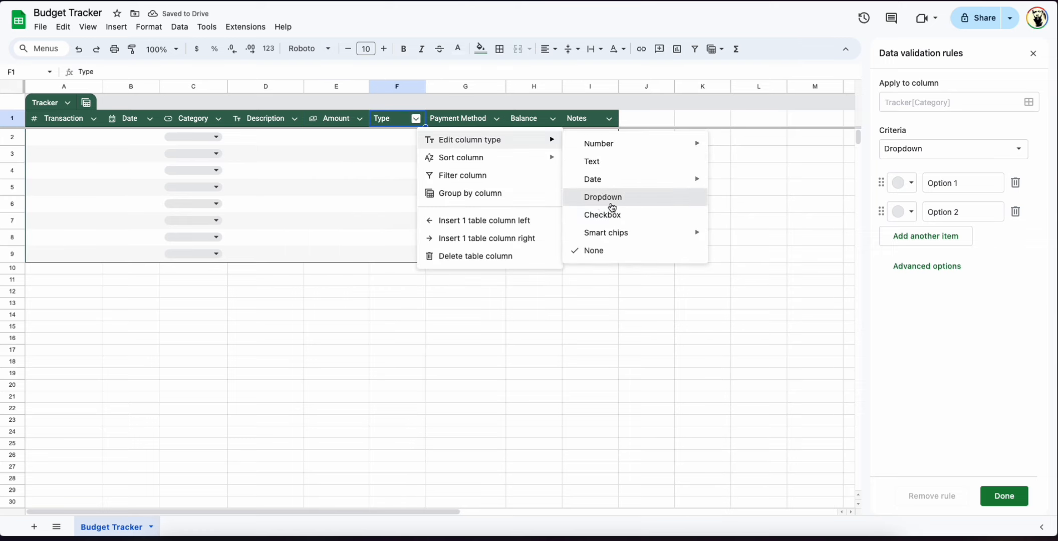
left_click(605, 196)
left_click(496, 119)
mouse_move(568, 145)
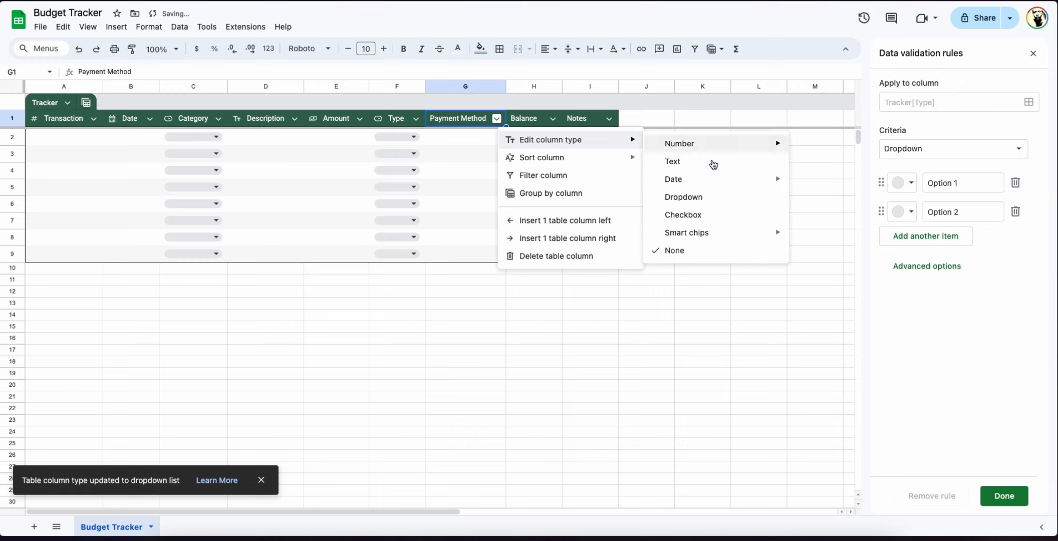
left_click(734, 200)
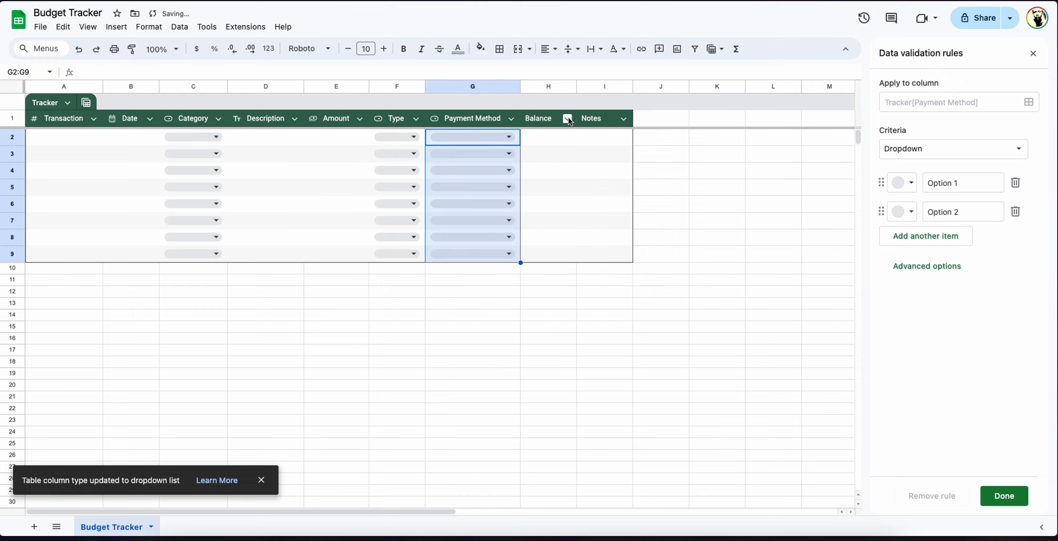
Set the Balance column's type to Currency and the Notes column's type to Text
left_click(567, 119)
mouse_move(638, 143)
mouse_move(791, 145)
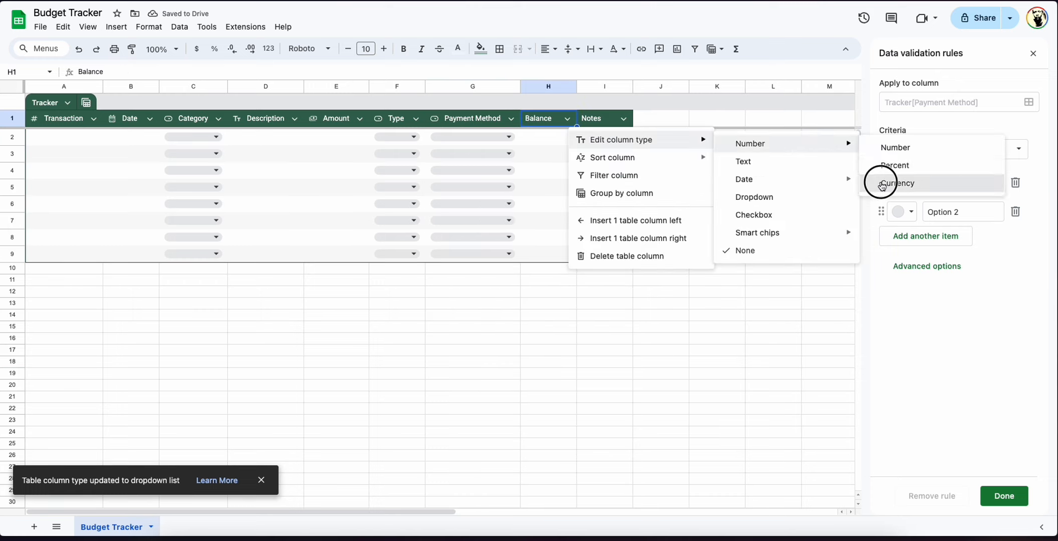
left_click(882, 184)
left_click(633, 119)
mouse_move(682, 144)
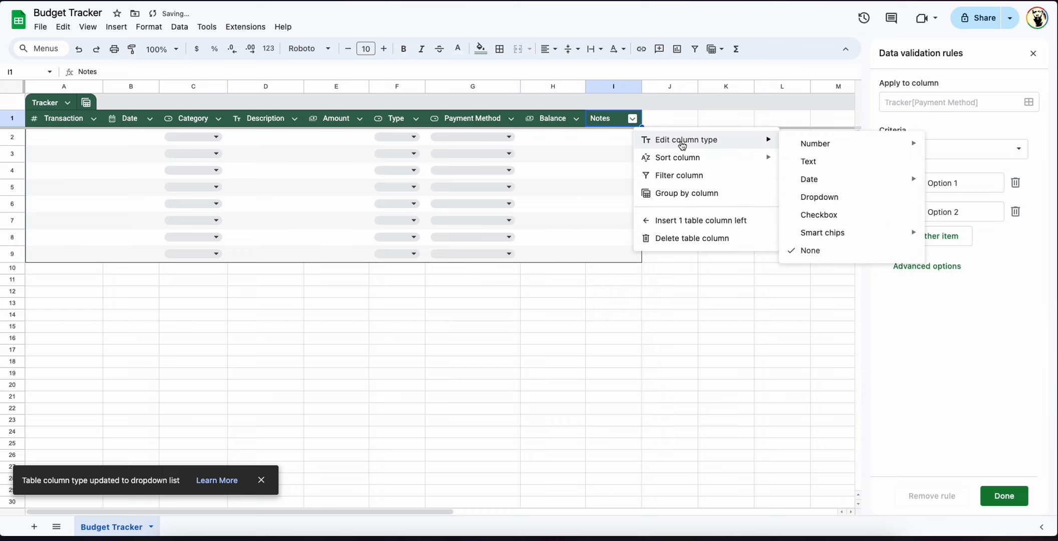
left_click(821, 161)
left_click(106, 155)
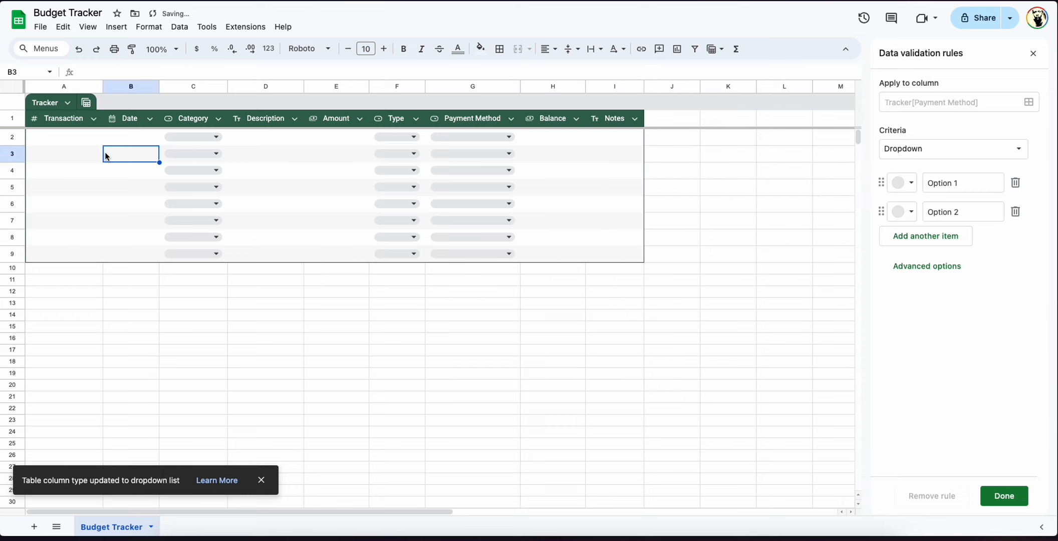
Change the display style of the Category column's dropdown to Arrow
left_click(216, 138)
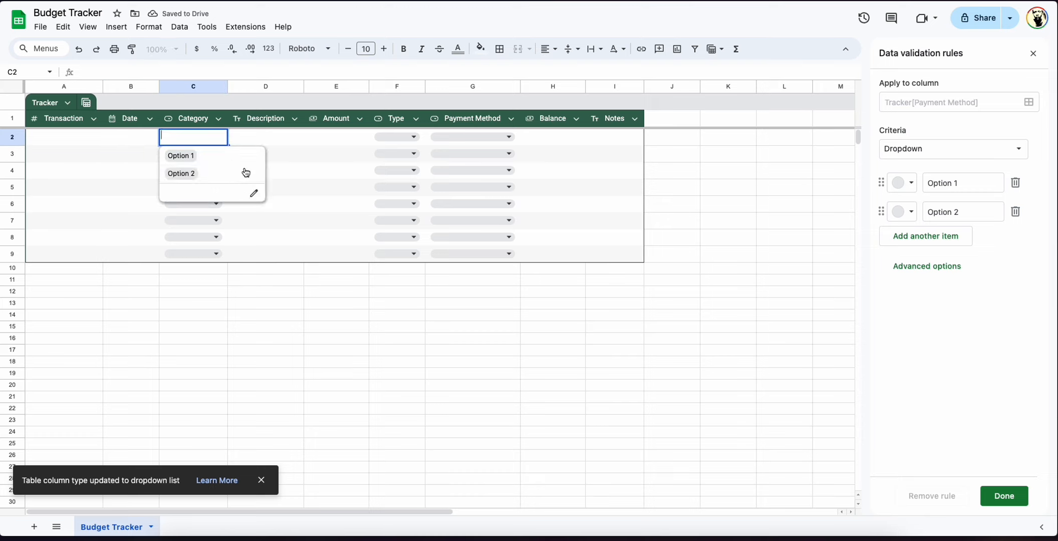
left_click(926, 266)
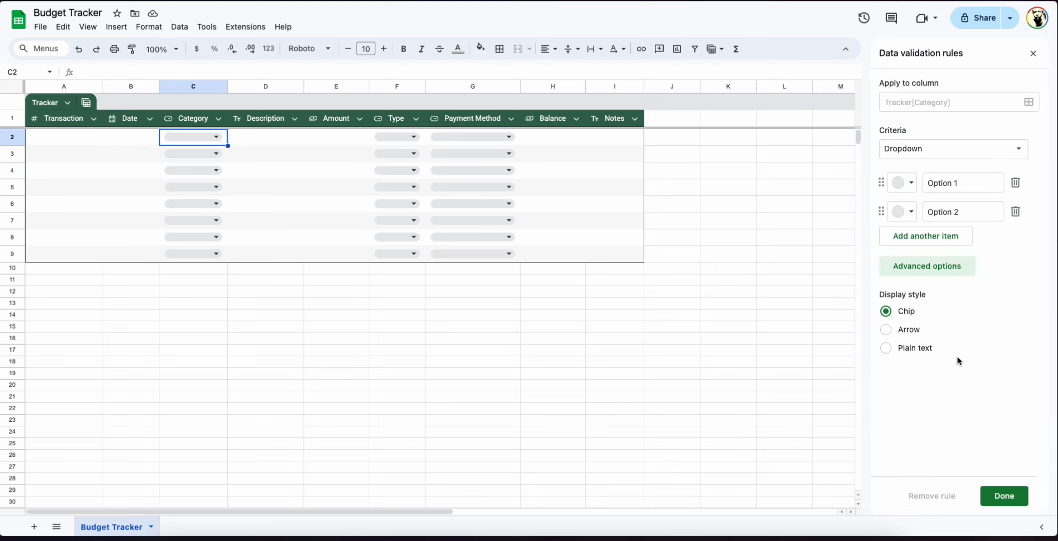
left_click(888, 330)
left_click(999, 498)
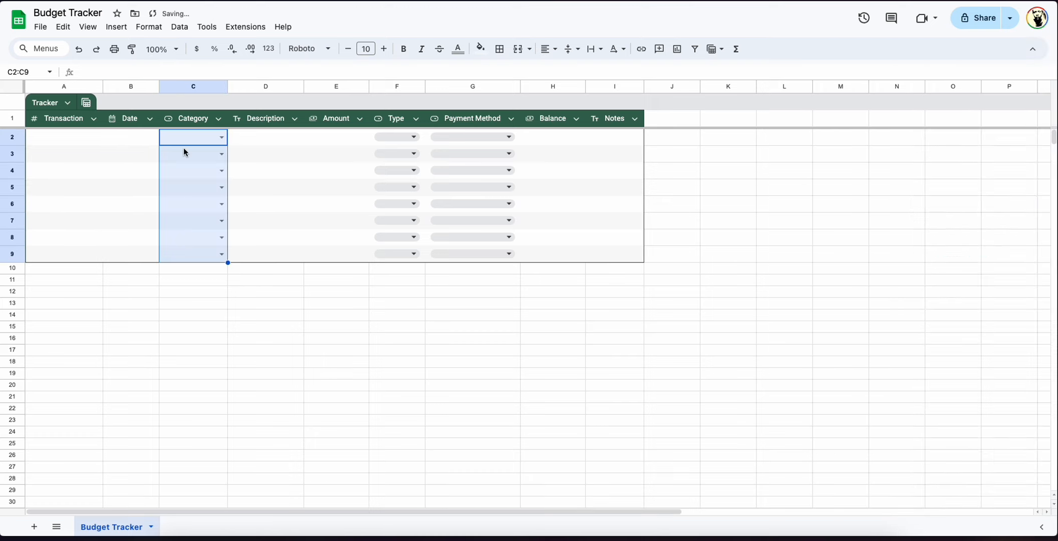
Change the display style of the Type column's dropdown to Arrow
left_click(414, 137)
left_click(464, 193)
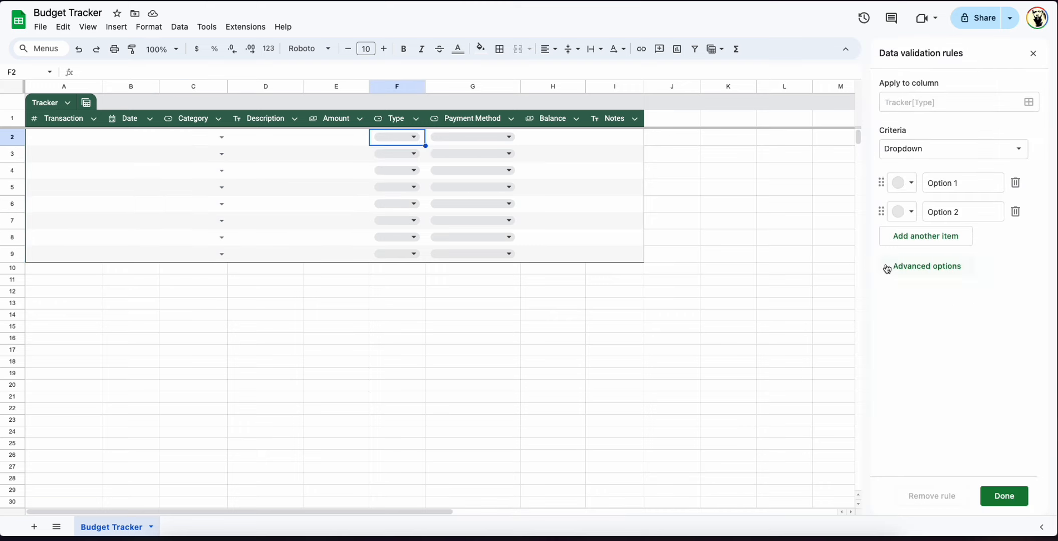
left_click(905, 268)
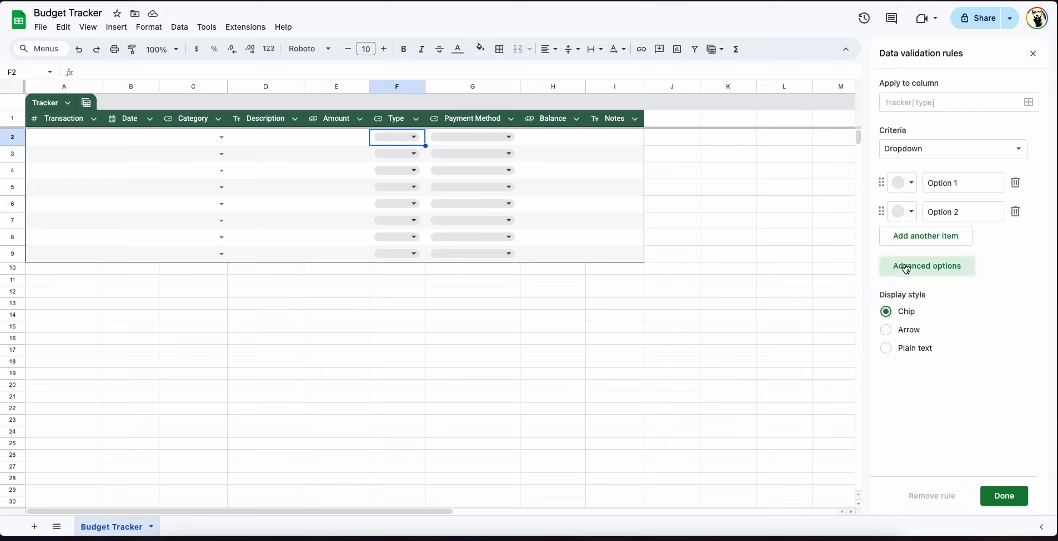
left_click(886, 331)
left_click(1004, 496)
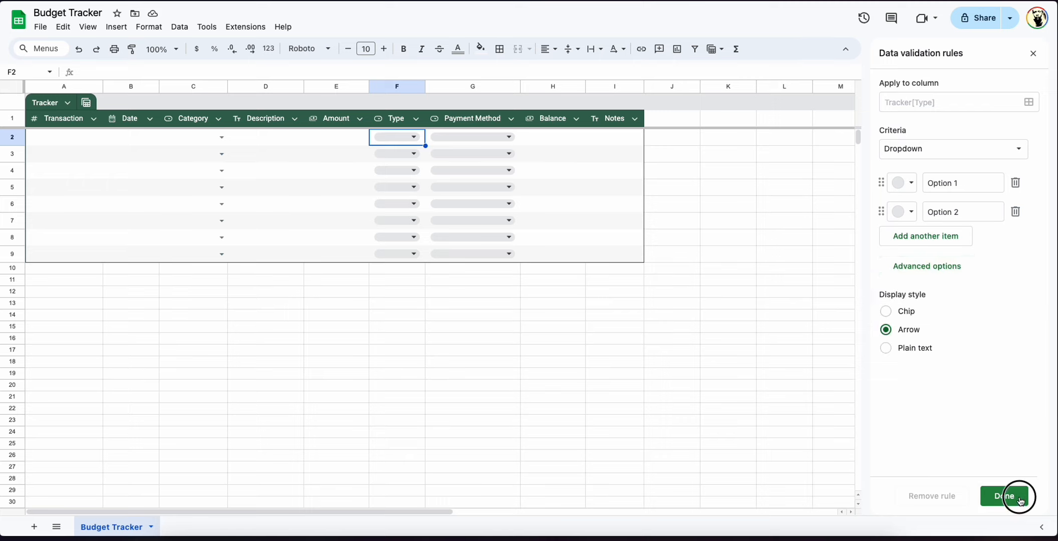
Change the display style of the Payment Method column's dropdown to Arrow
left_click(508, 138)
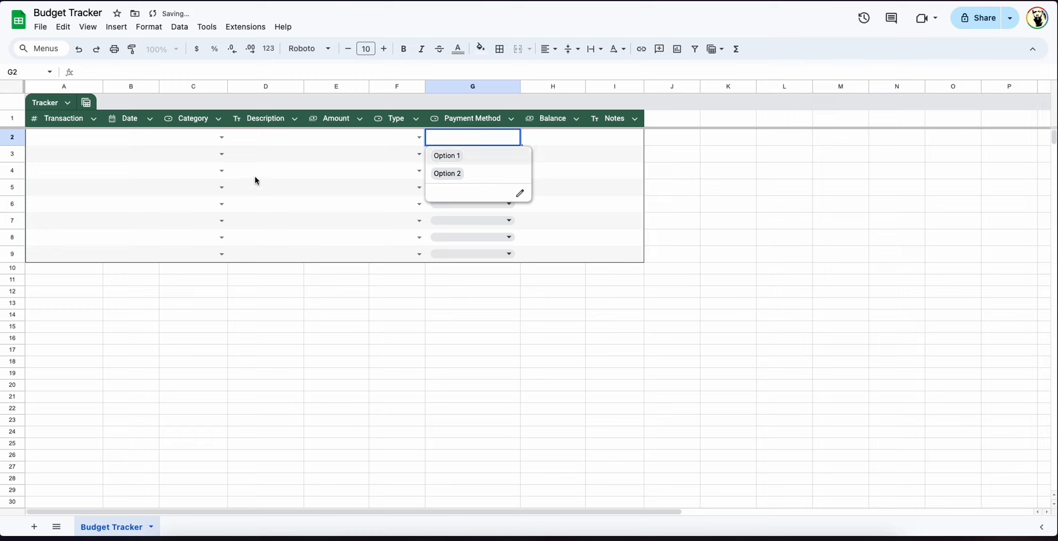
left_click(307, 175)
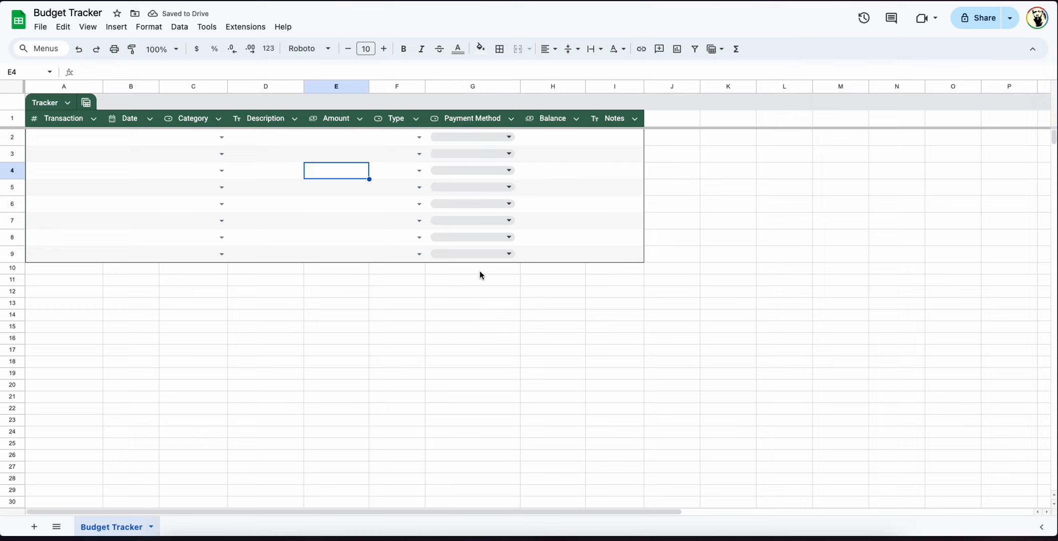
left_click(505, 137)
left_click(519, 193)
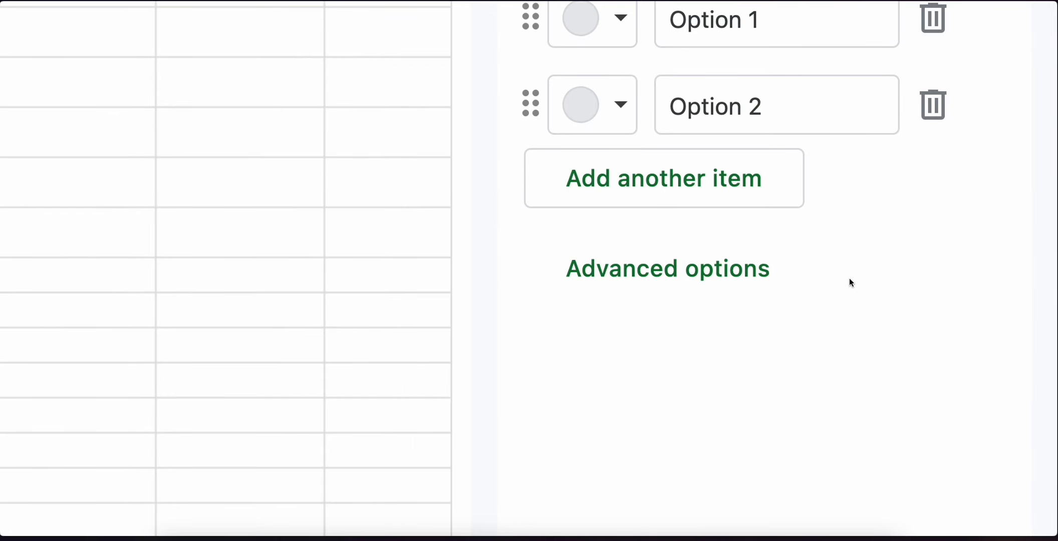
left_click(668, 268)
left_click(1004, 495)
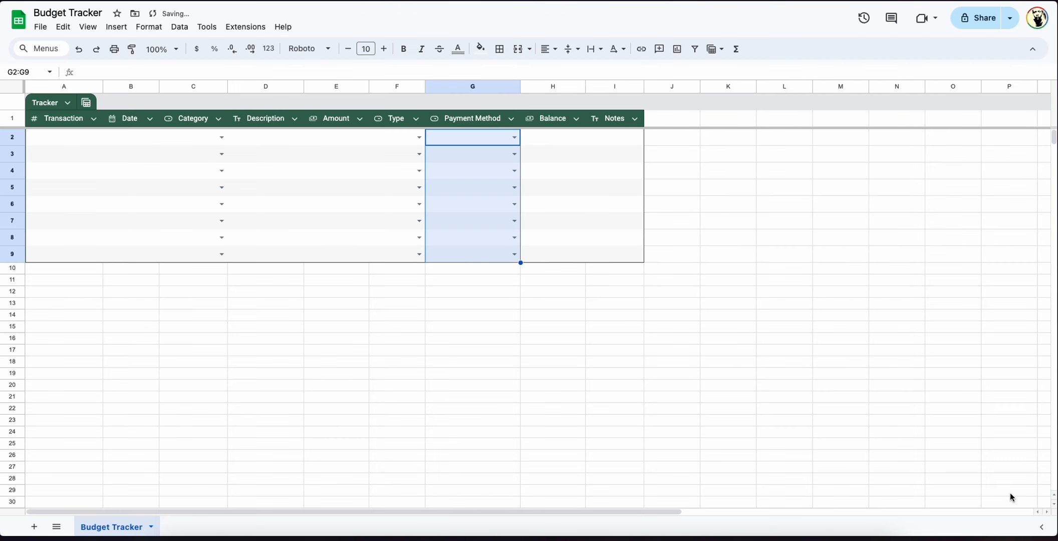
left_click(336, 170)
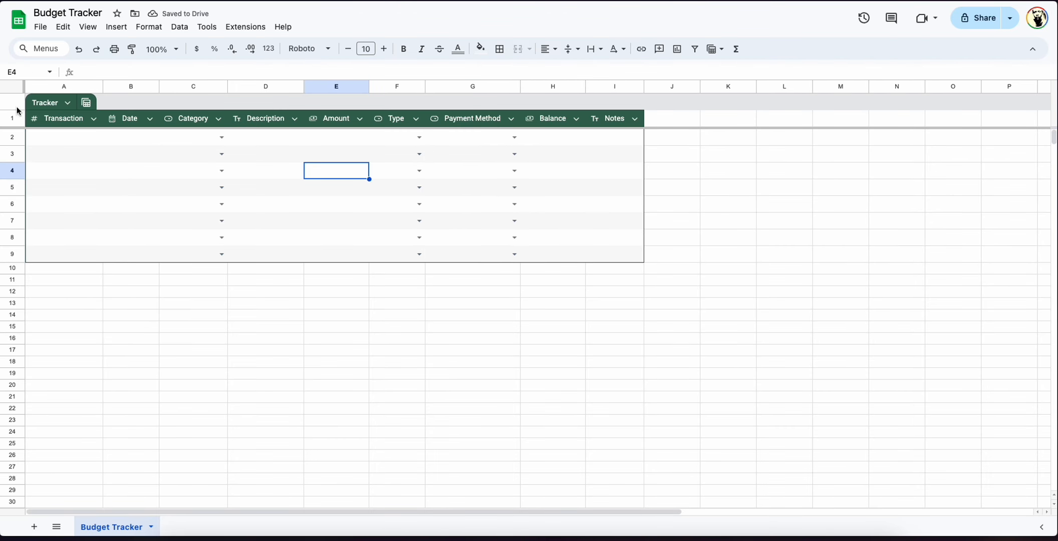
Change the Tracker table's color to the blue preset beside green
left_click(70, 109)
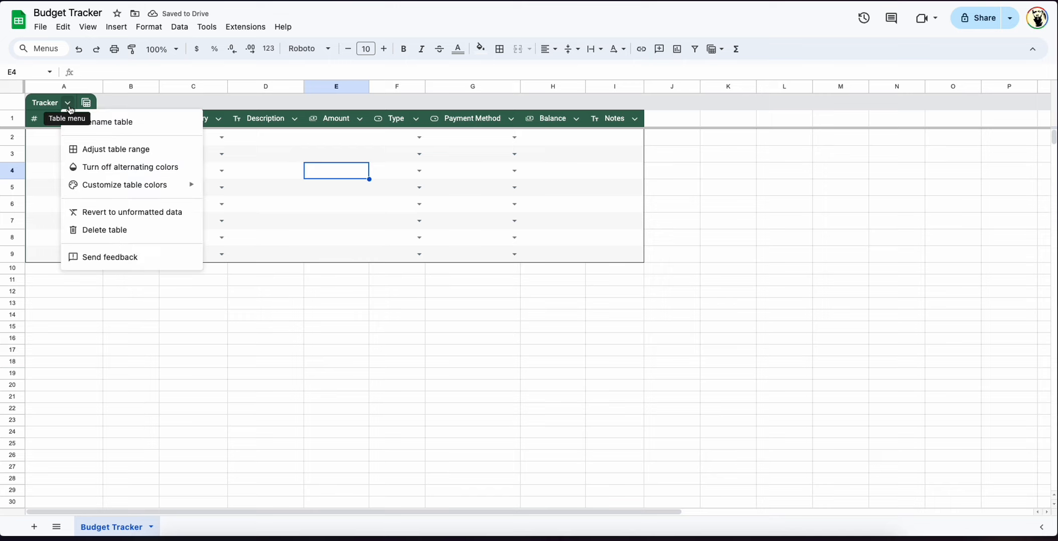
left_click(143, 183)
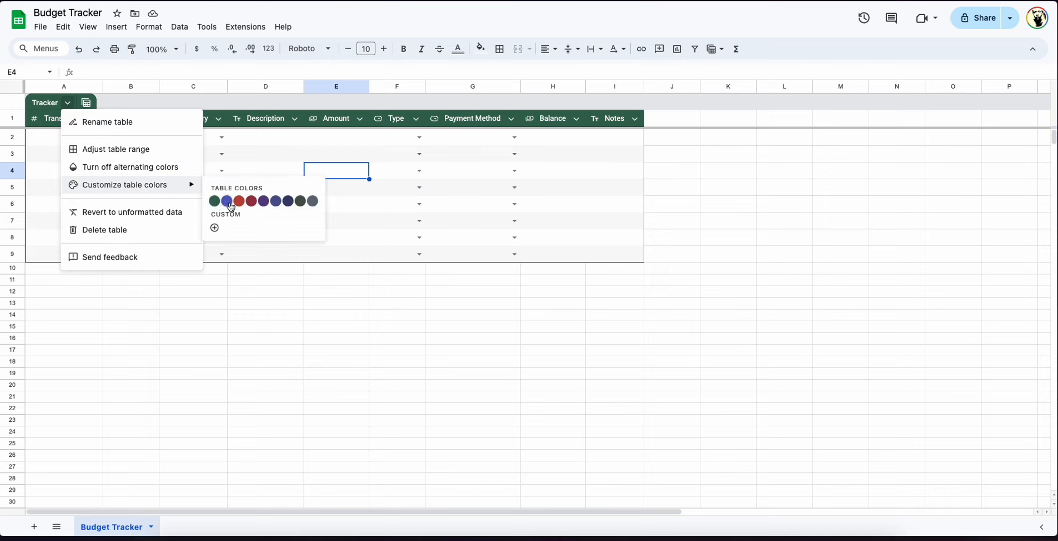
left_click(230, 203)
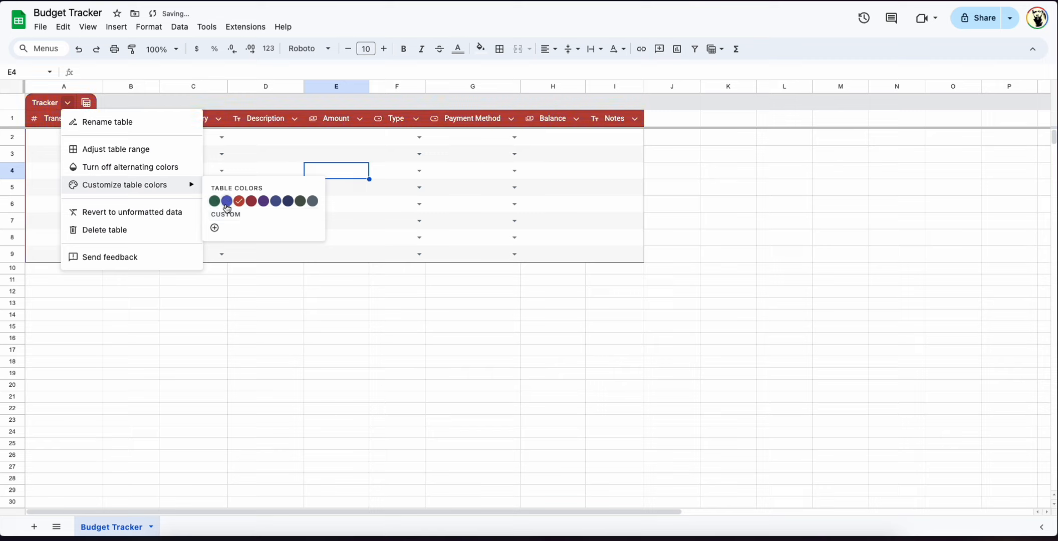
left_click(412, 309)
Show placeholders in the Transaction and Date columns
left_click(89, 136)
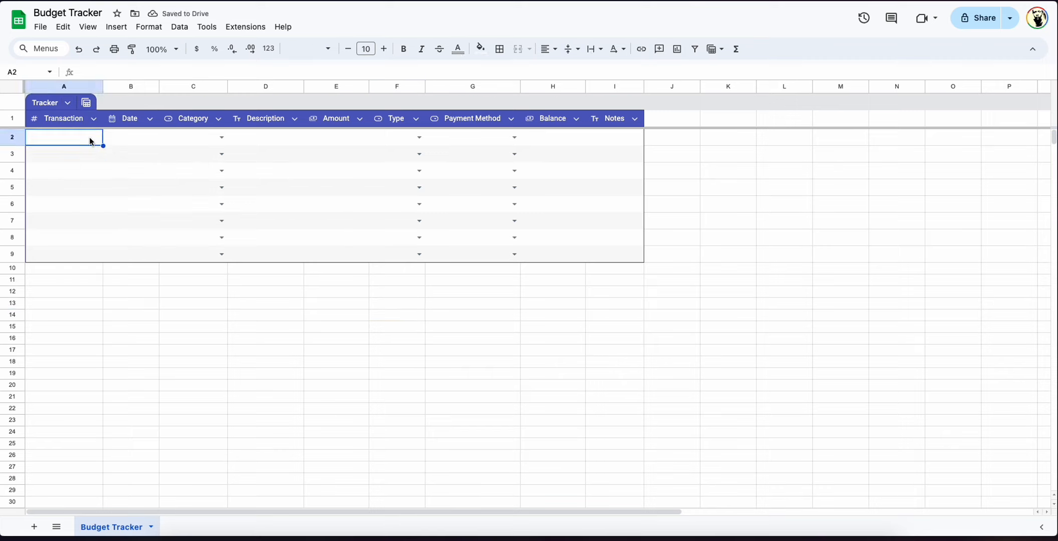
left_click(94, 118)
mouse_move(140, 143)
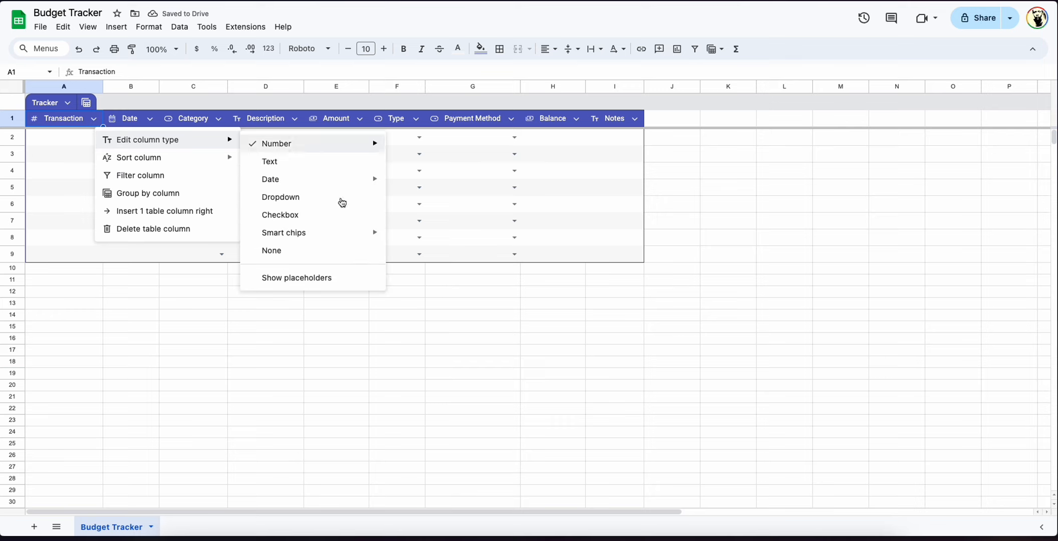
left_click(350, 279)
left_click(149, 118)
mouse_move(179, 144)
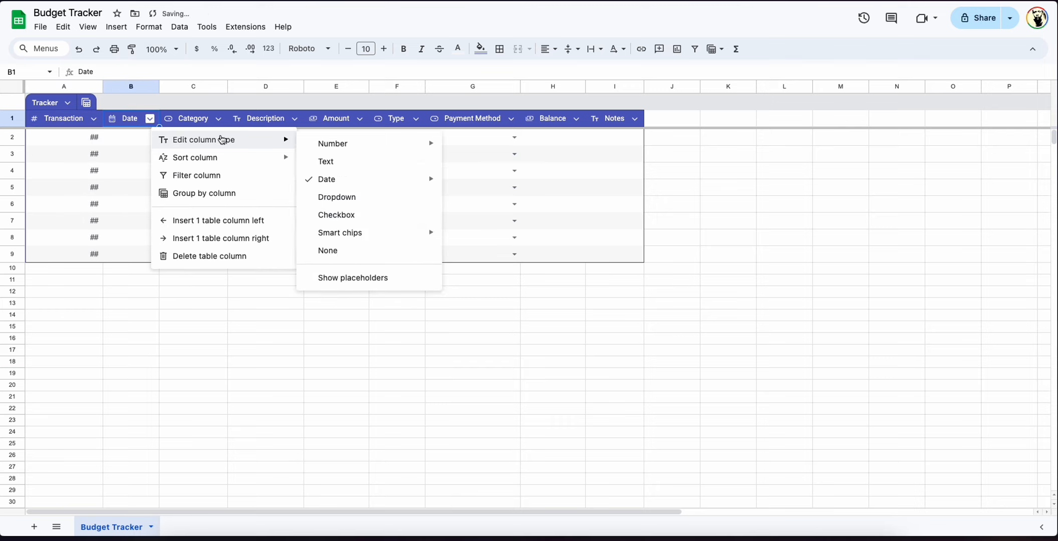
left_click(397, 280)
left_click(216, 118)
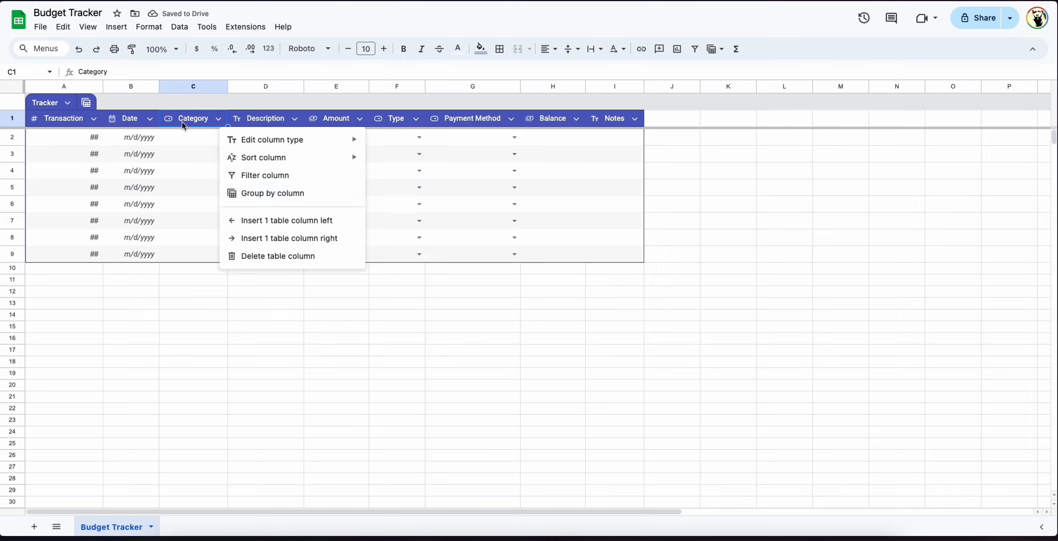
mouse_move(310, 138)
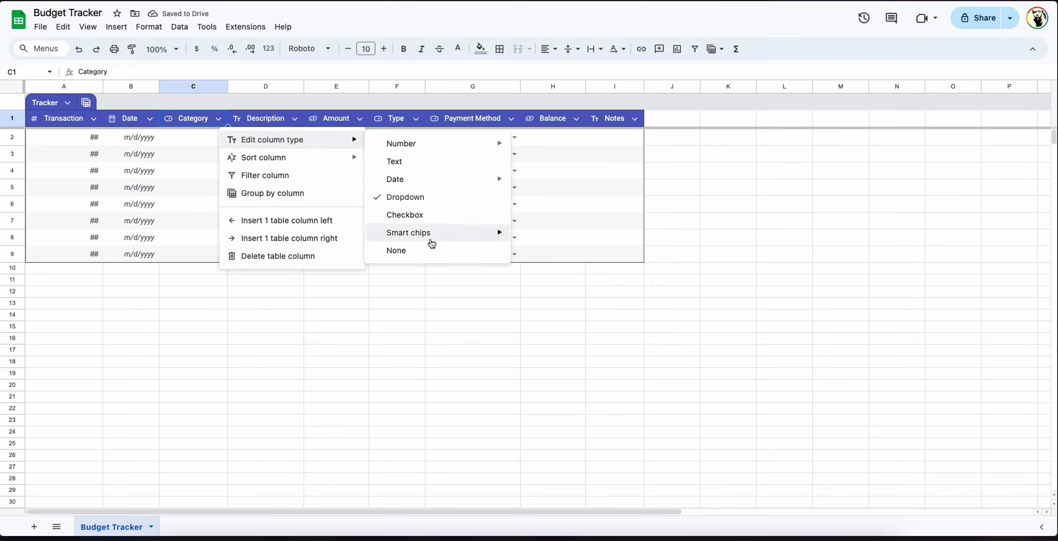
left_click(181, 143)
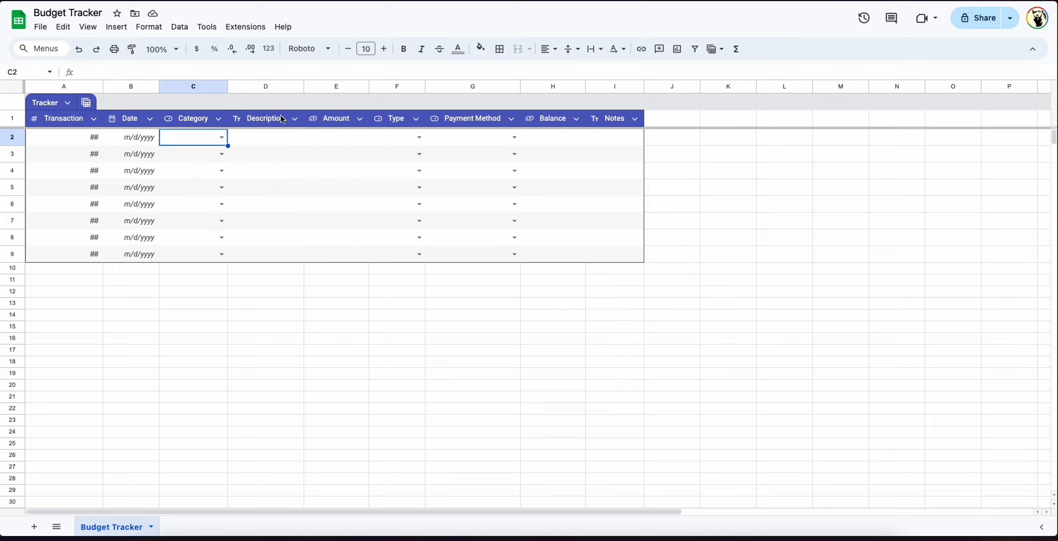
Show placeholders in the Description and Amount columns
left_click(295, 119)
mouse_move(354, 141)
left_click(495, 277)
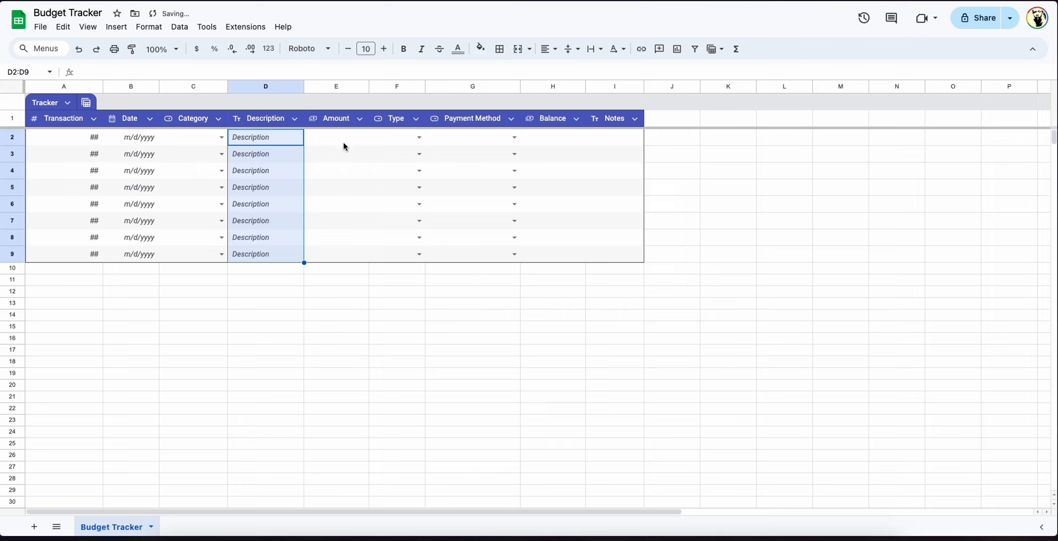
left_click(360, 120)
mouse_move(401, 141)
left_click(601, 275)
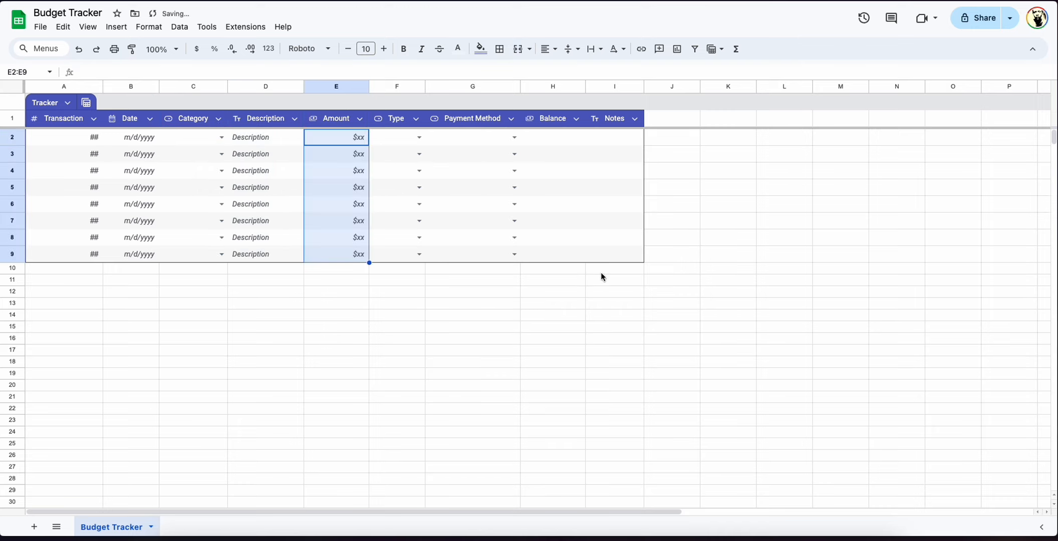
Show placeholders in the Balance and Notes columns
left_click(576, 119)
mouse_move(626, 137)
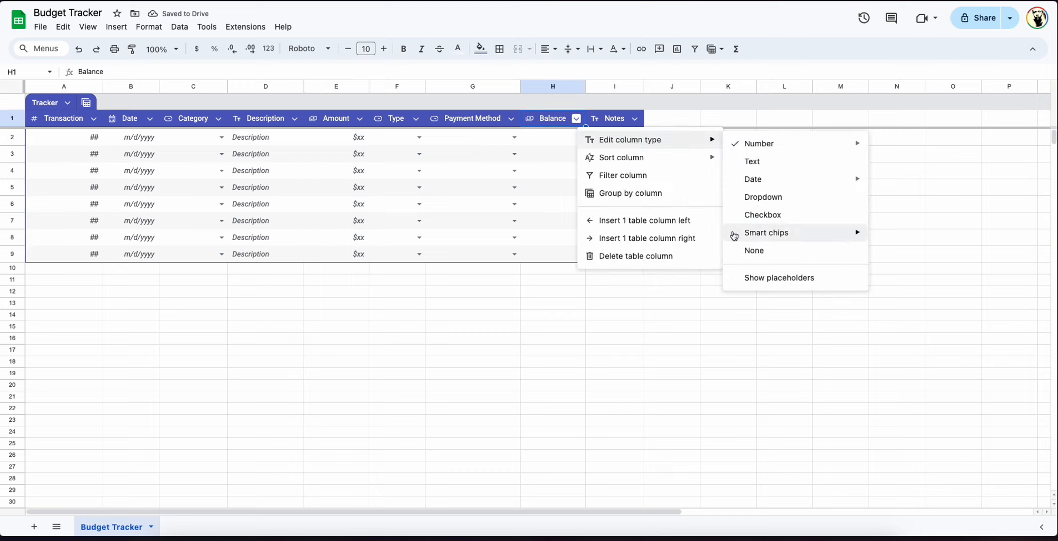
left_click(741, 274)
left_click(635, 119)
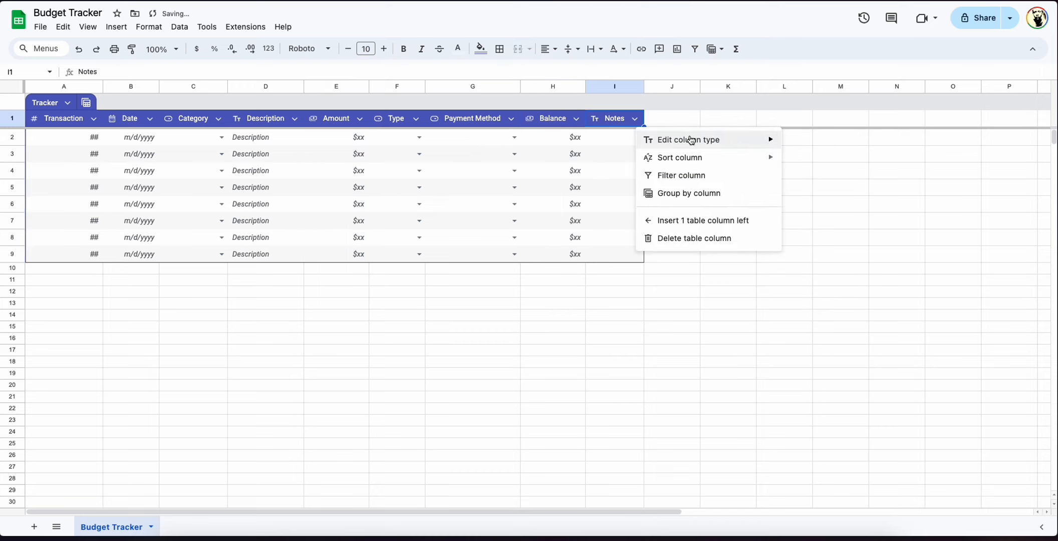
mouse_move(711, 144)
left_click(857, 286)
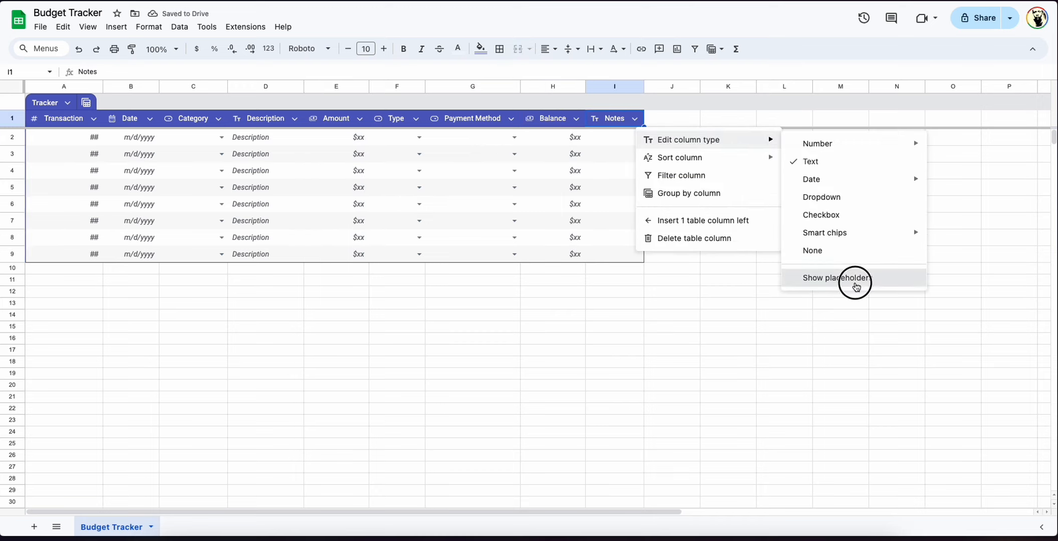
left_click(335, 192)
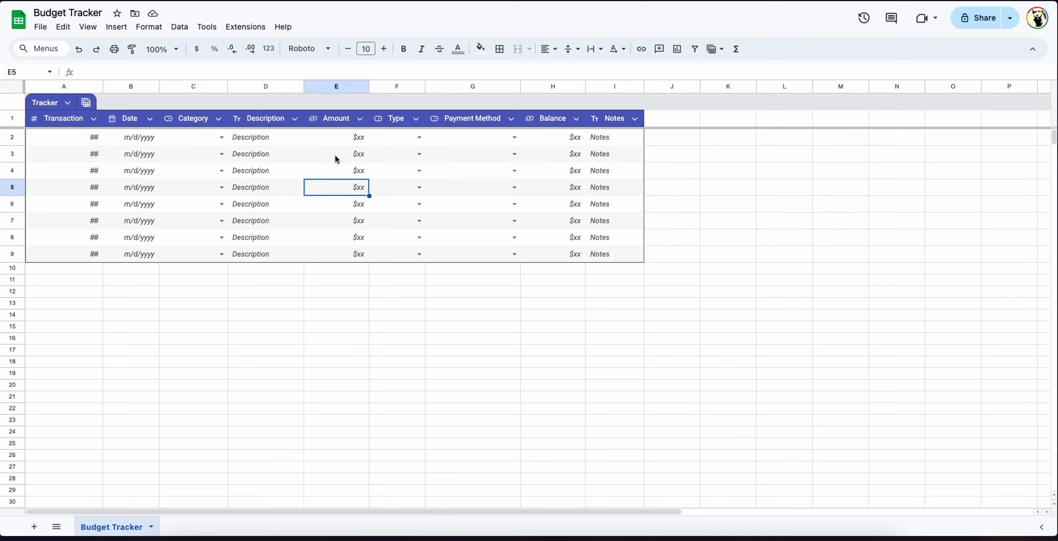
Open the Category column's dropdown rules for editing and replace the first option with Housing
left_click(220, 137)
left_click(219, 186)
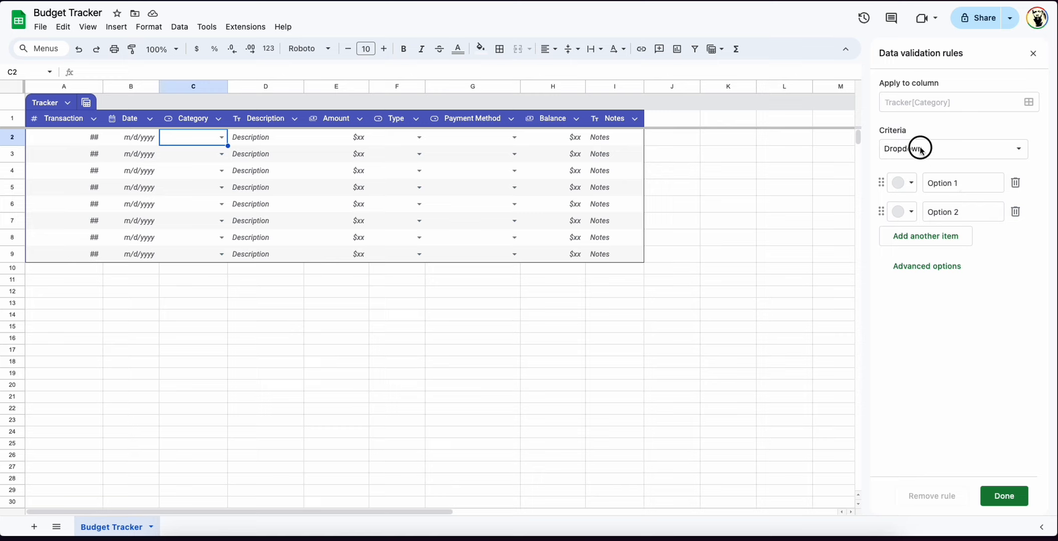
left_click(963, 182)
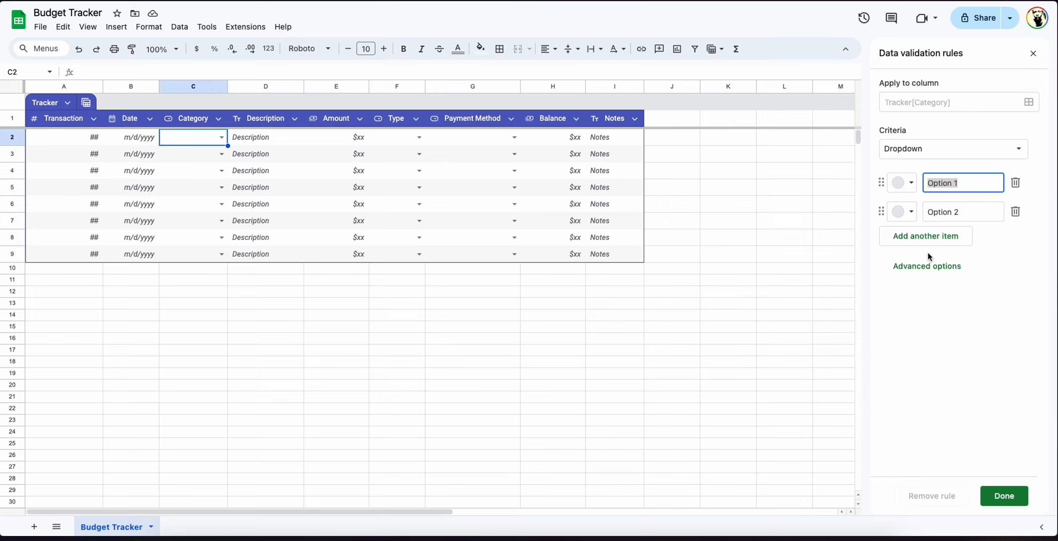
type("Housing")
key("Return")
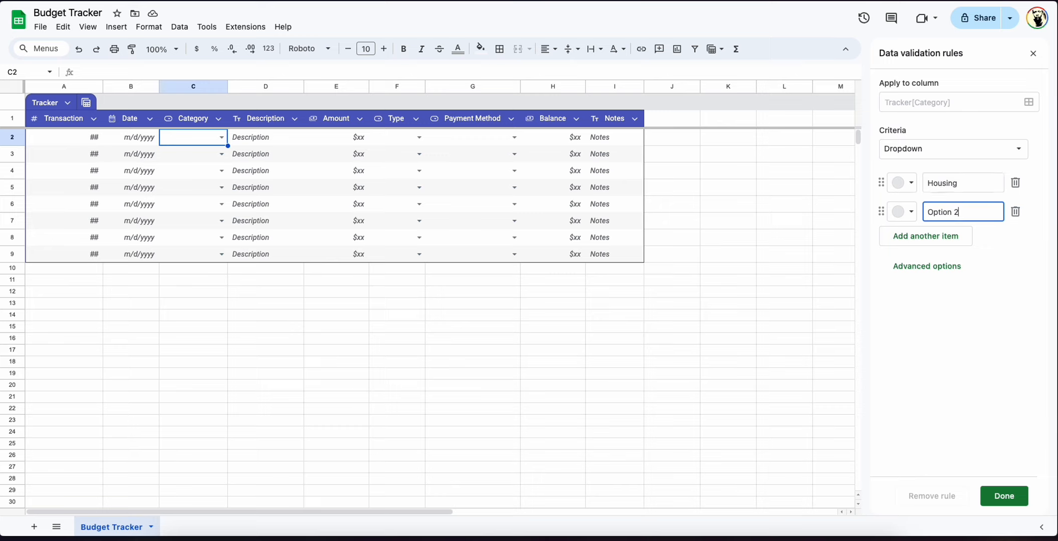
Replace the second Category option with Utilities and add Food as a third option
key("BackSpace")
key("BackSpace")
key("BackSpace")
type("Utilities")
key("Return")
type("Foo")
key("Return")
Add Transportation, Healthcare and Personal Care to the Category dropdown options
type("T")
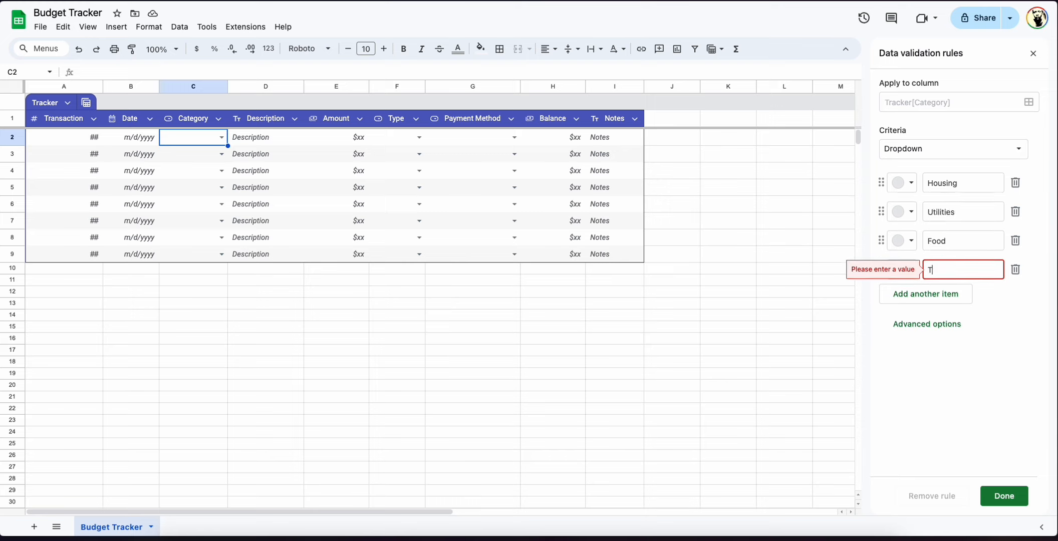
type("rn")
key("BackSpace")
type("portation")
key("Return")
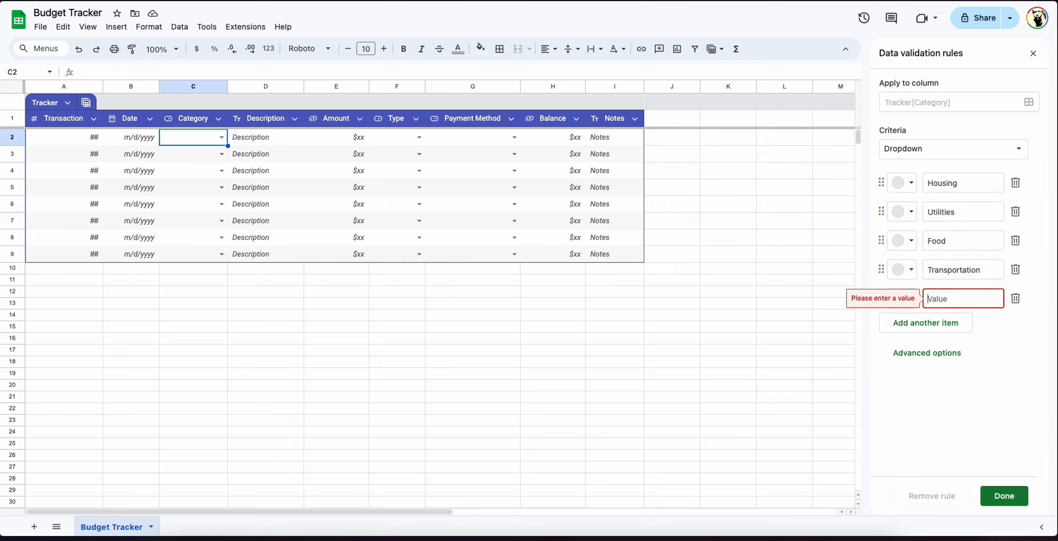
type("Healthcare")
key("Return")
type("Perso")
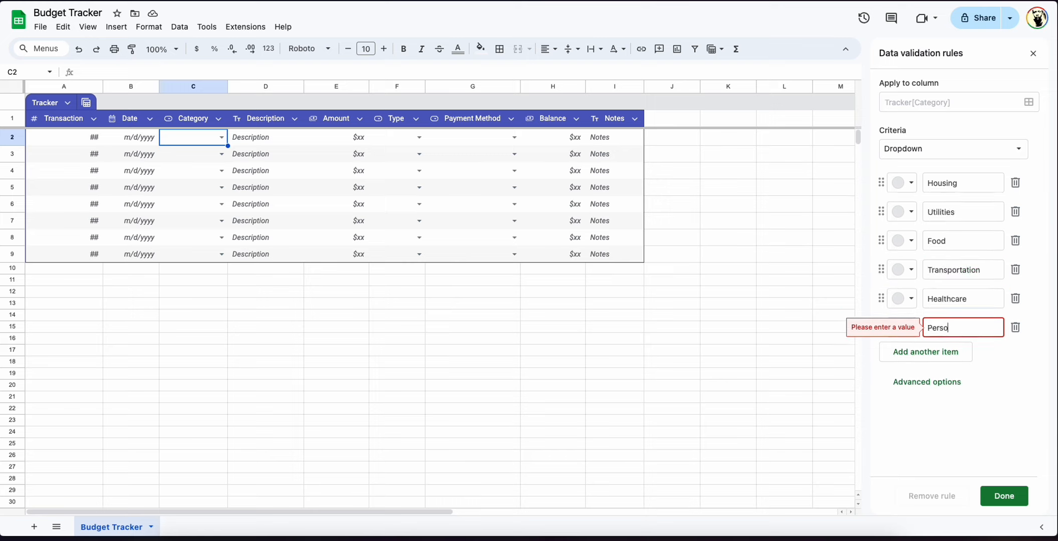
type("nal Care")
key("Return")
Add Entertainment, Education, Debt, Savings and Miscellaneous to the Category dropdown options
type("Entertainment")
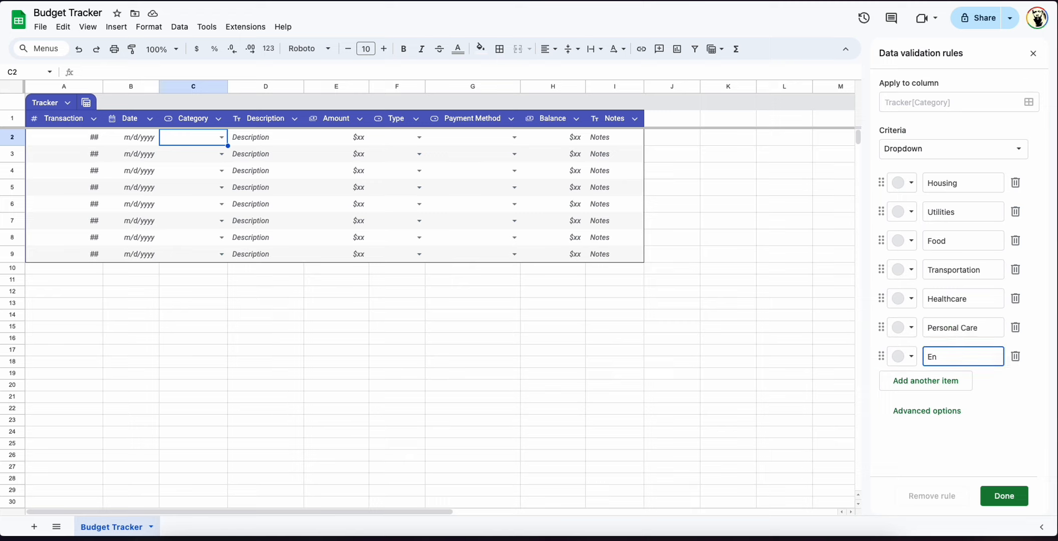
key("Return")
type("Education")
key("Return")
type("Debt")
key("Return")
type("D")
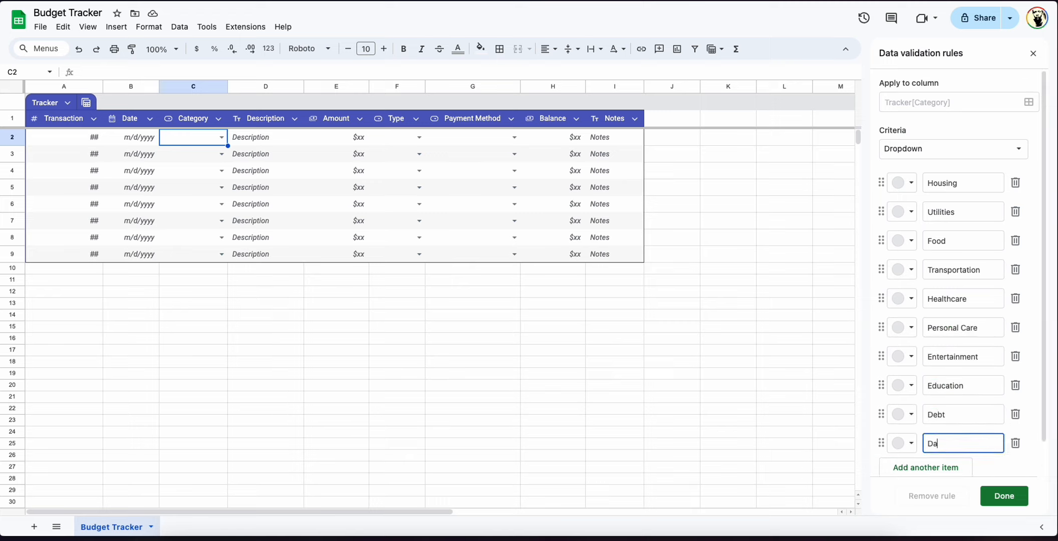
key("BackSpace")
type("Savings")
key("Return")
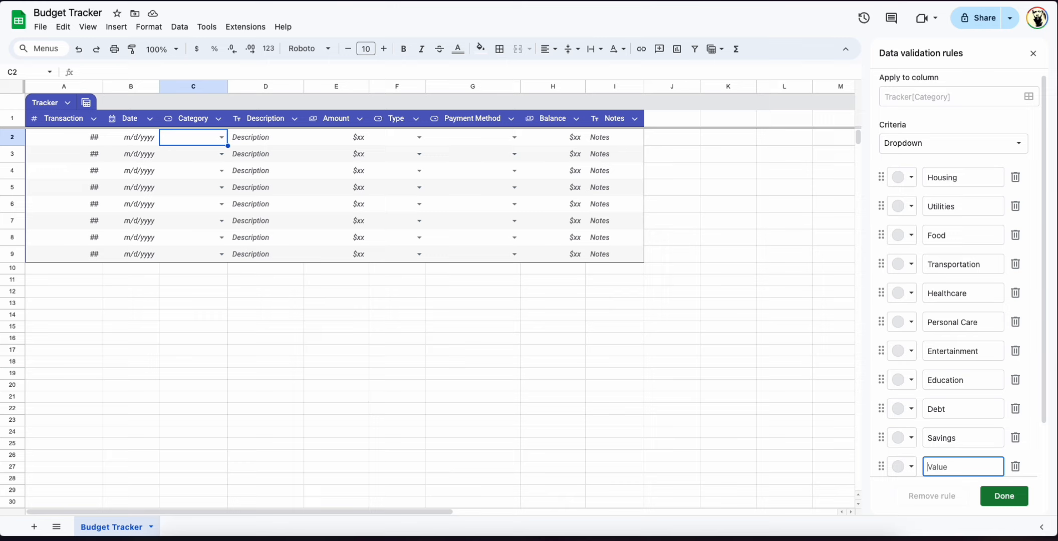
type("Miscellaneous")
Color the Housing, Utilities, Food, Transportation and Healthcare options light red
scroll(961, 216, "down", 2)
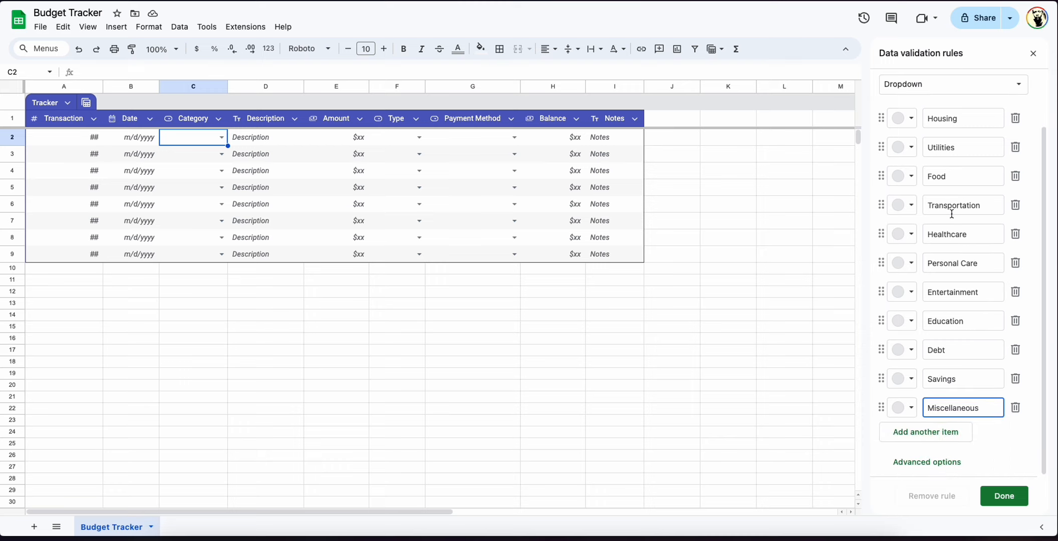
left_click(911, 123)
left_click(924, 159)
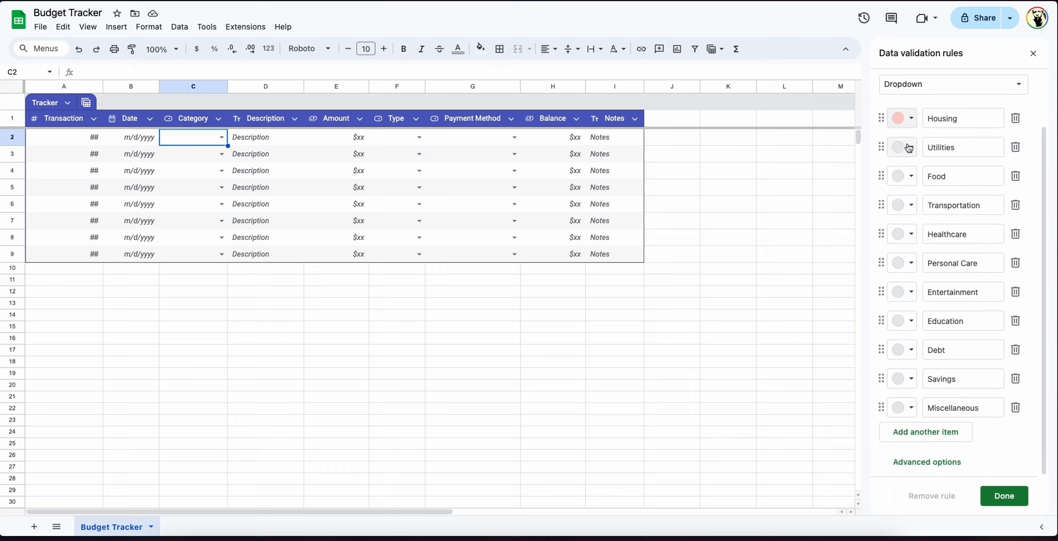
left_click(906, 146)
left_click(924, 188)
left_click(908, 176)
left_click(924, 217)
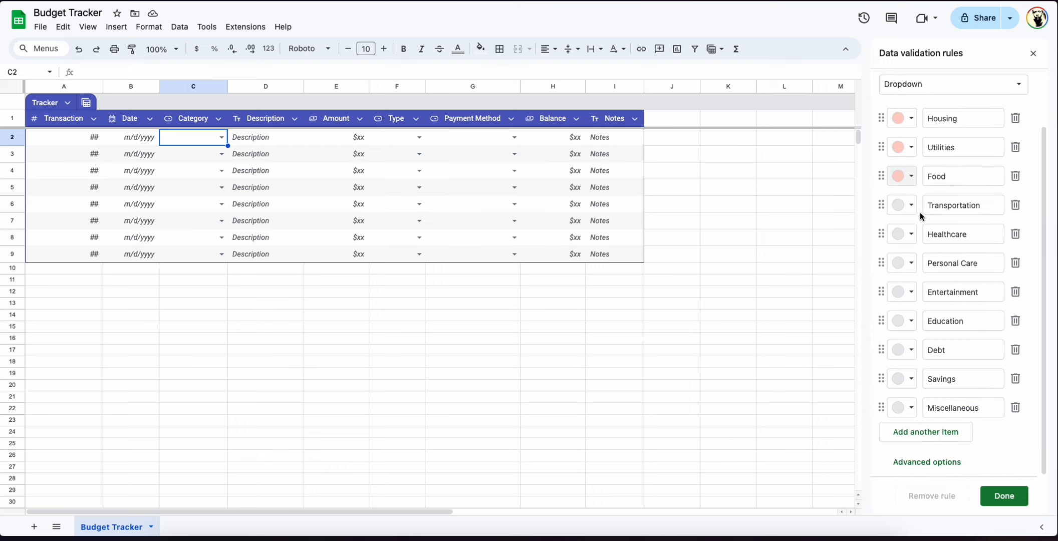
left_click(908, 205)
left_click(924, 246)
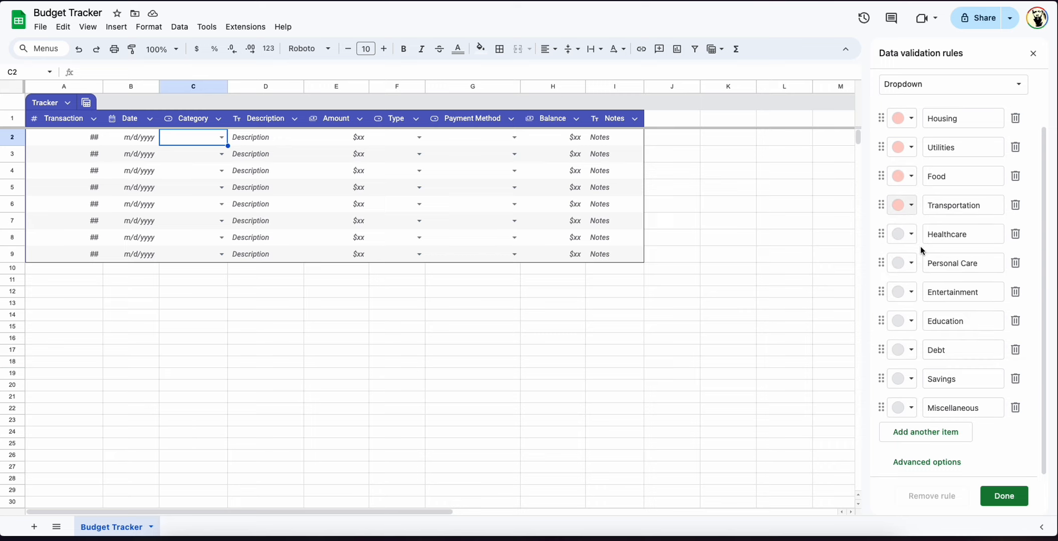
left_click(907, 234)
left_click(924, 274)
Color the Personal Care, Entertainment, Education, Debt, Savings and Miscellaneous options light red
left_click(907, 263)
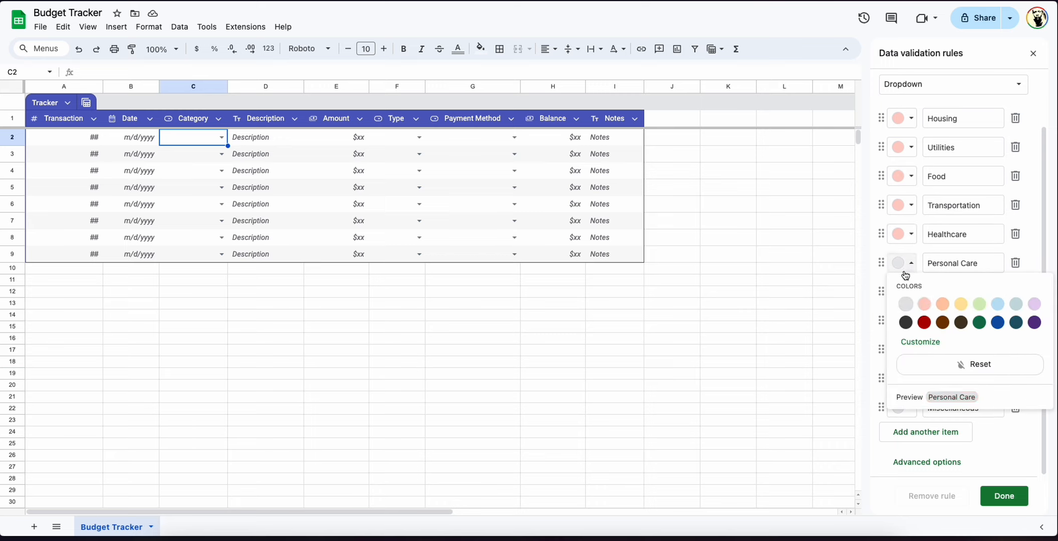
left_click(924, 304)
left_click(906, 292)
left_click(924, 332)
left_click(906, 321)
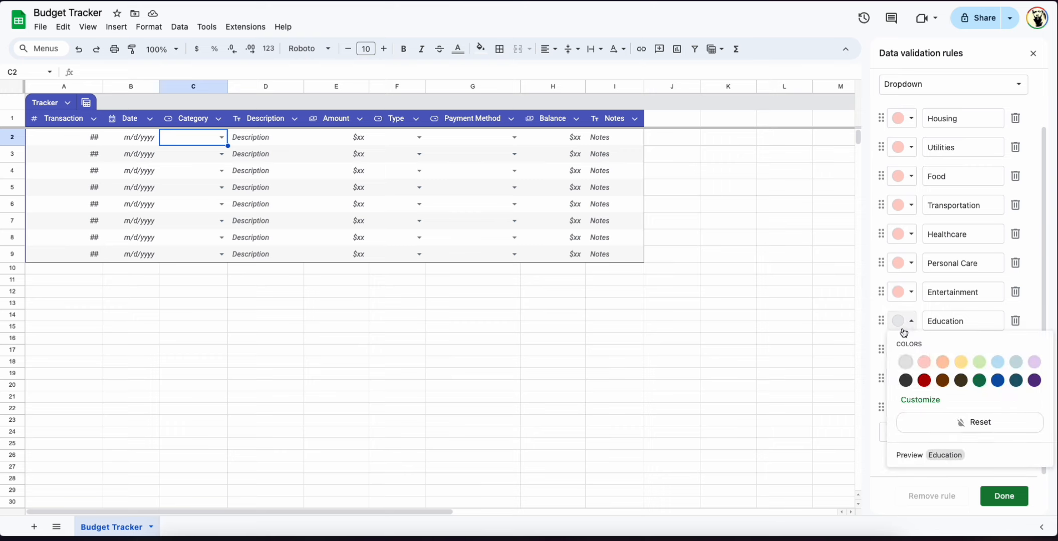
left_click(924, 362)
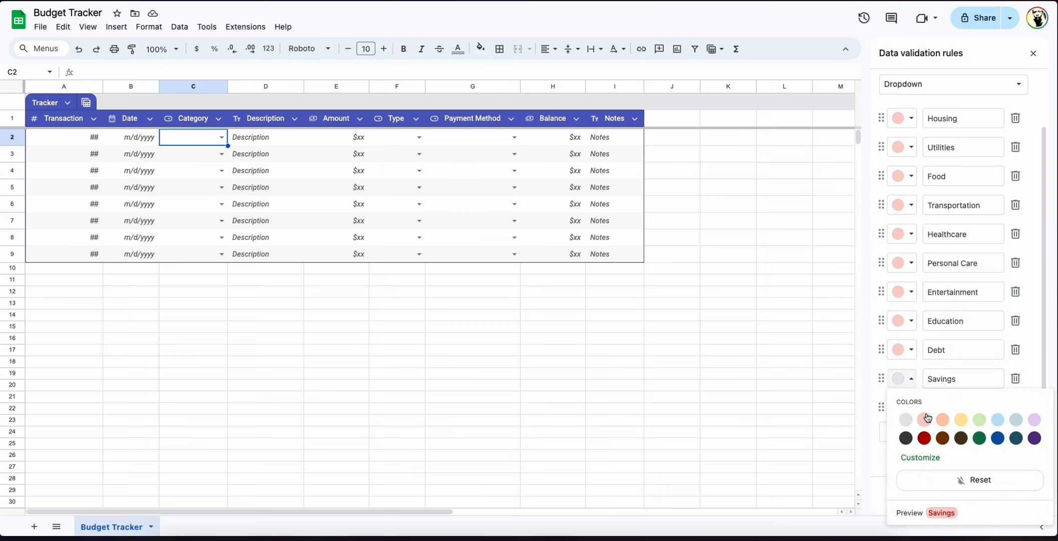
left_click(924, 420)
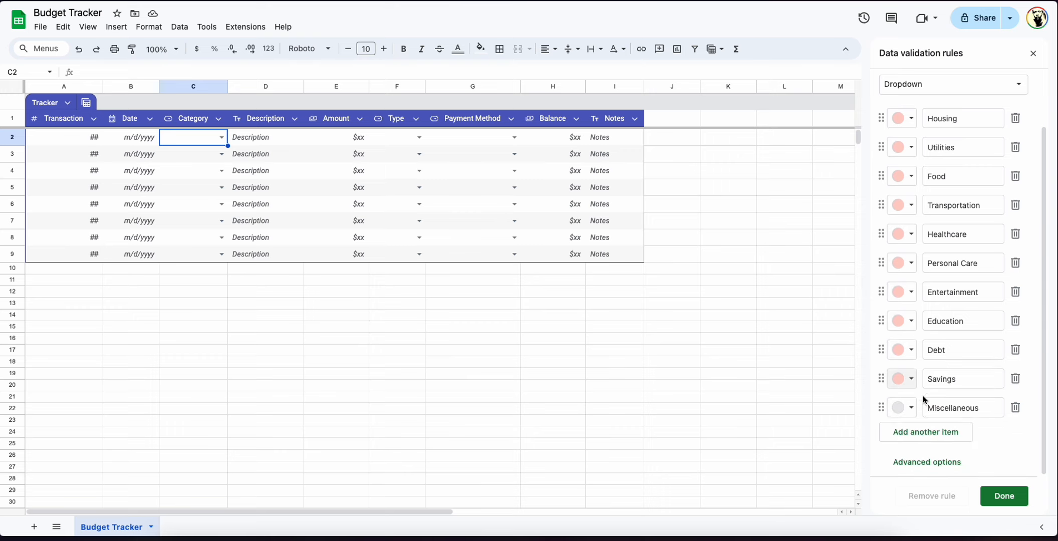
left_click(905, 416)
left_click(924, 287)
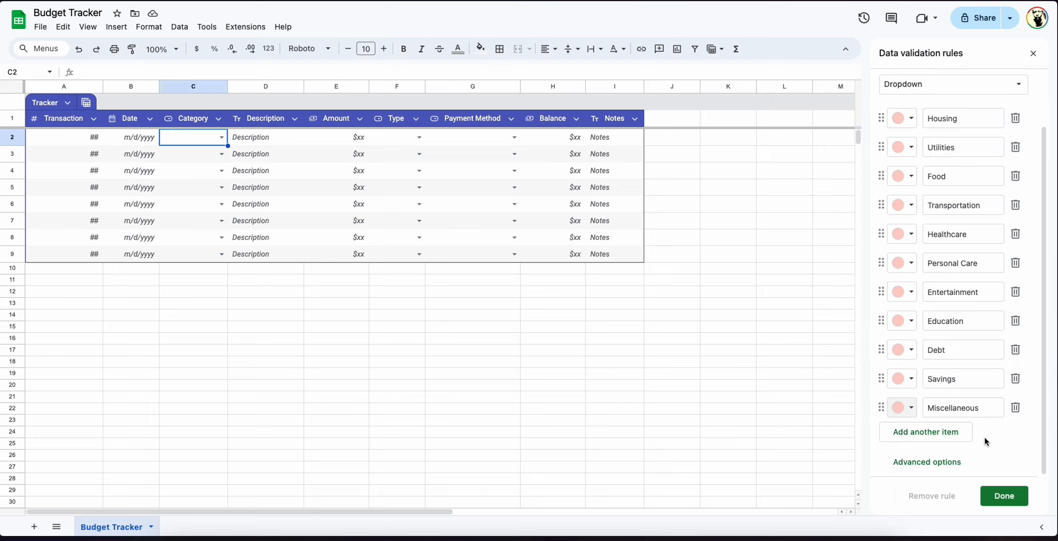
Add a Salary option colored light green after Miscellaneous
left_click(958, 438)
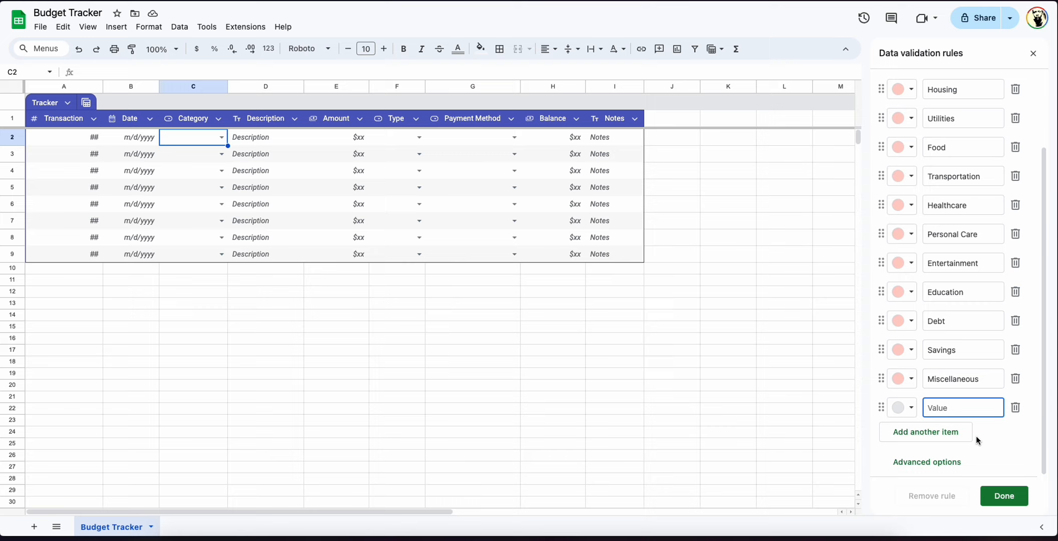
left_click(908, 409)
left_click(983, 301)
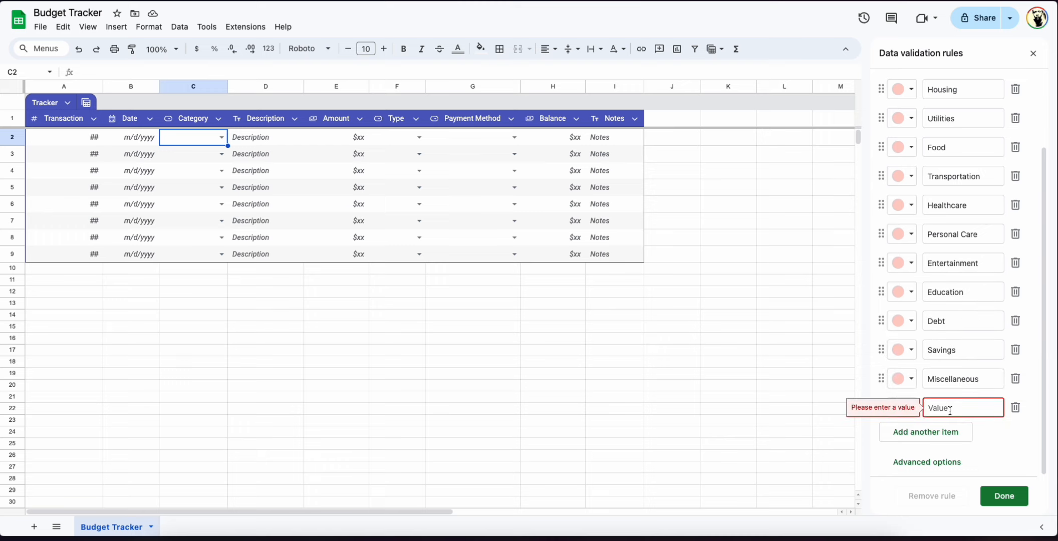
left_click(950, 410)
type("Salary")
key("Return")
Add Bonuses, Side Hustles and Investments to the Category dropdown options
type("bonu")
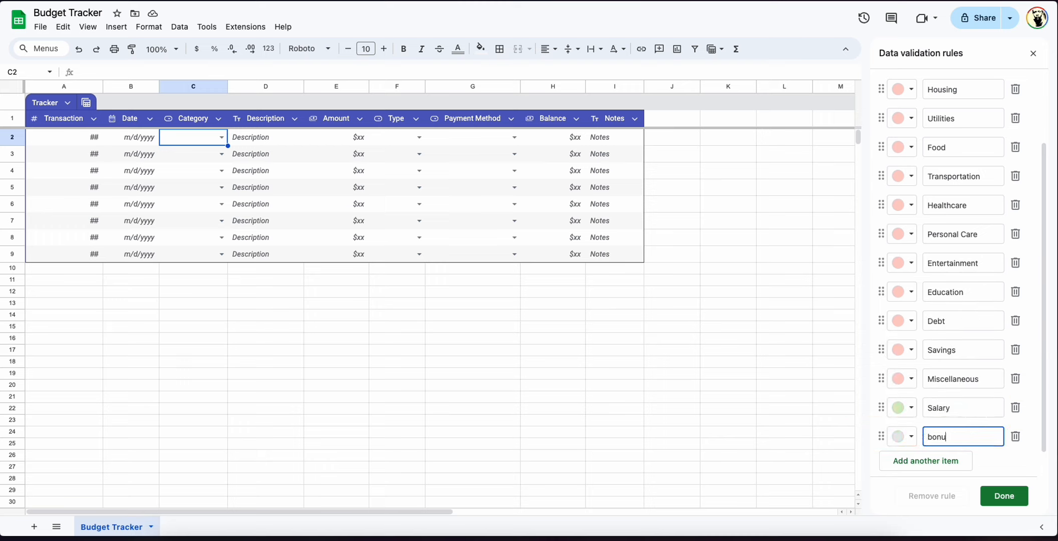
type("ses")
key("Return")
type("Side Hustles")
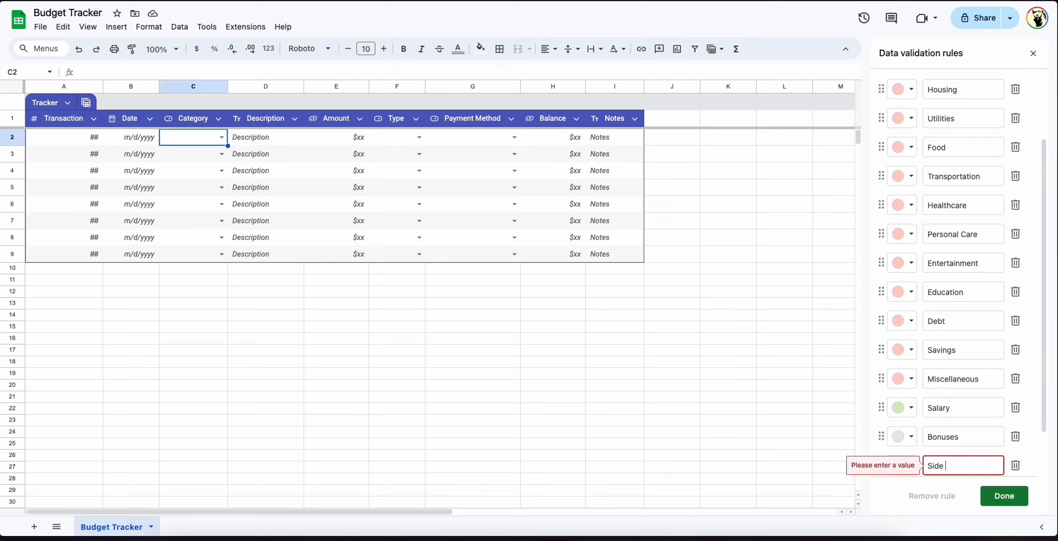
key("Return")
type("Investments")
key("Return")
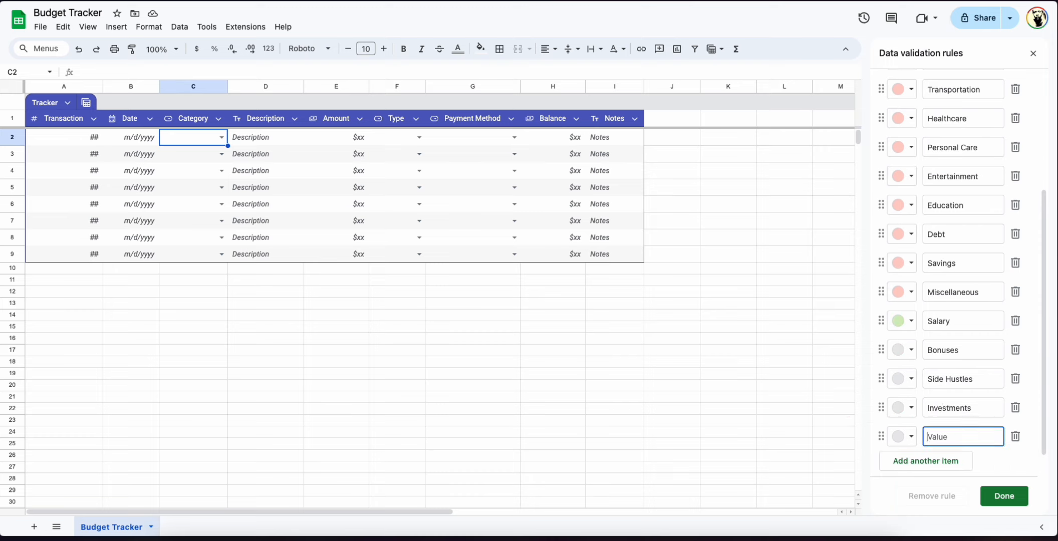
Add Gifts, Refunds and Other as the last Category dropdown options
type("Gifts")
key("Return")
type("Refunds")
key("Return")
type("Other")
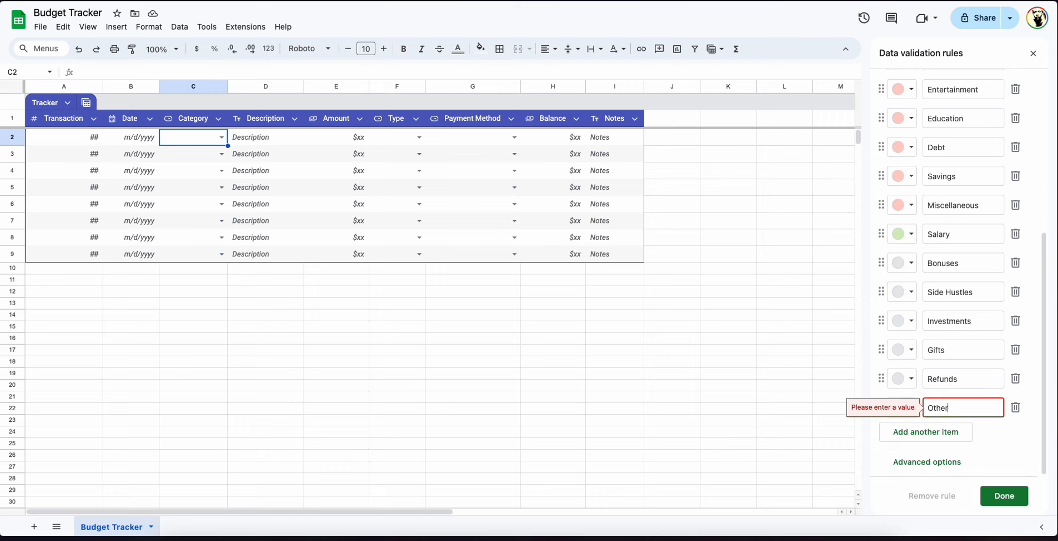
key("Return")
key("BackSpace")
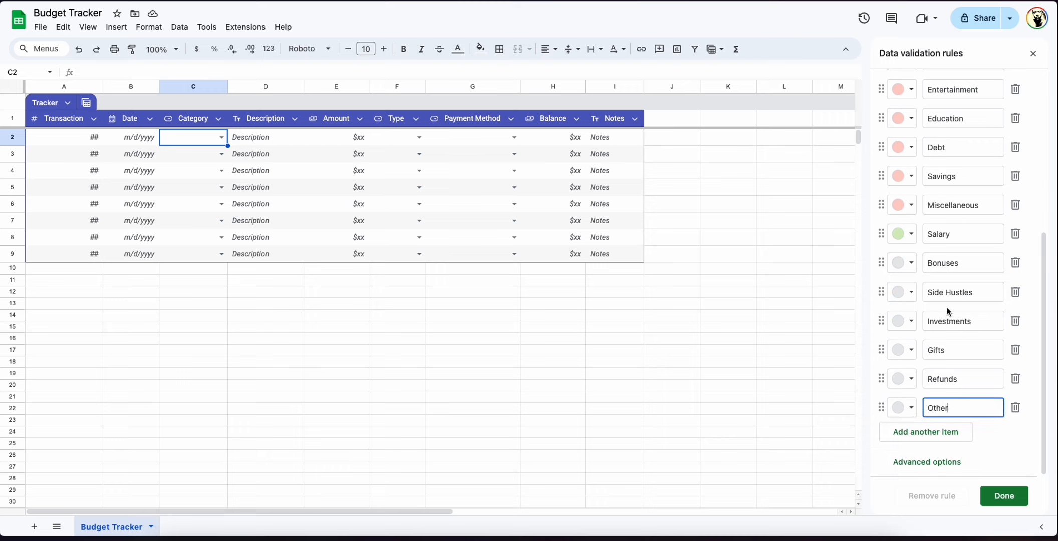
Color the Bonuses, Side Hustles, Investments, Gifts, Refunds and Other options light green and save the dropdown rules
left_click(904, 267)
left_click(979, 304)
left_click(908, 324)
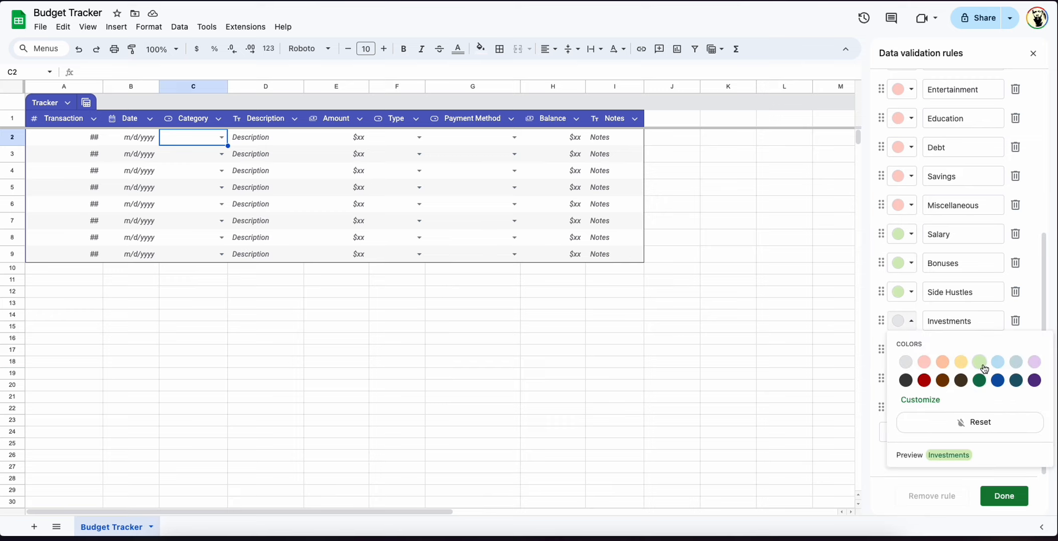
left_click(980, 363)
left_click(902, 350)
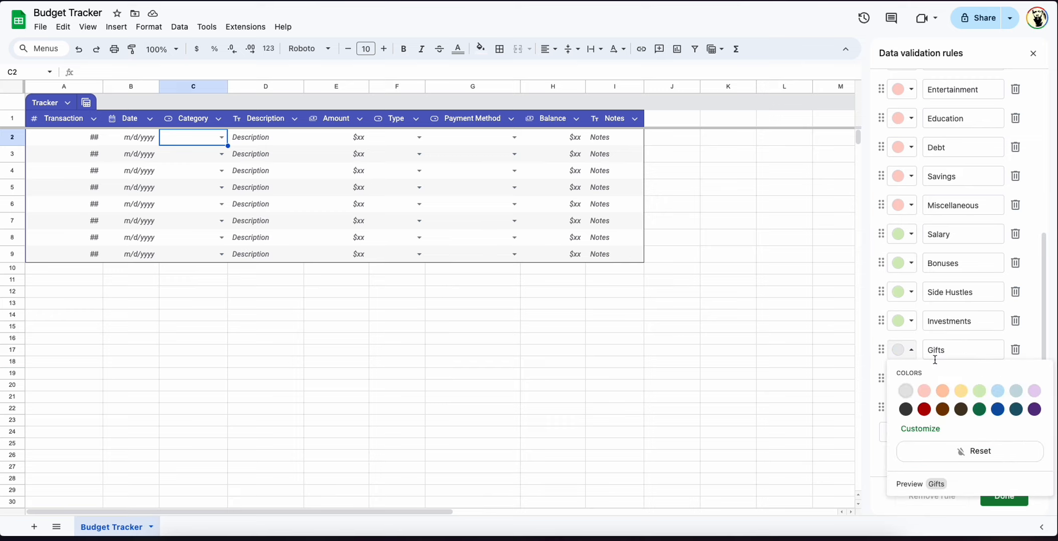
left_click(979, 390)
left_click(904, 378)
left_click(979, 419)
left_click(903, 407)
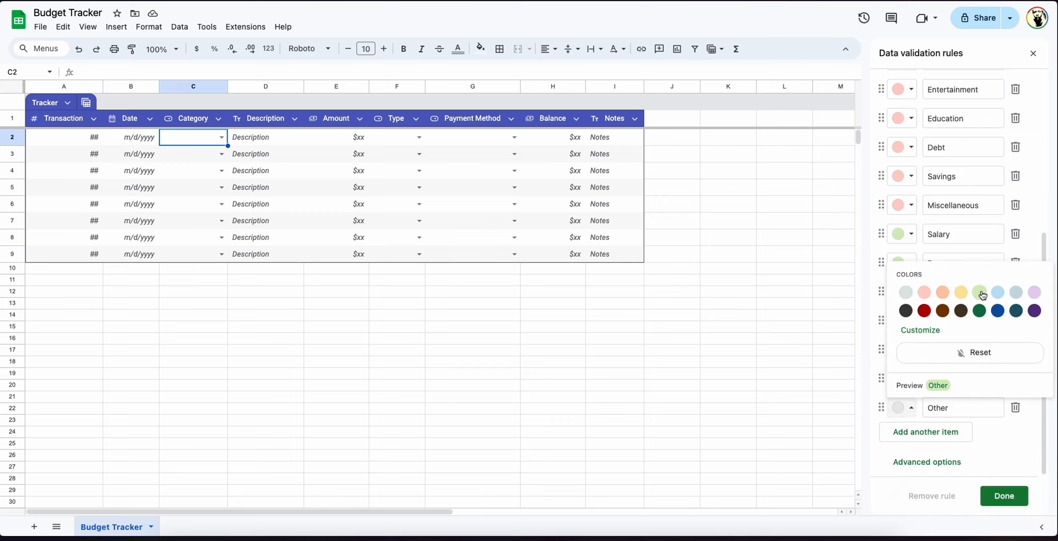
left_click(983, 296)
left_click(1004, 496)
left_click(299, 273)
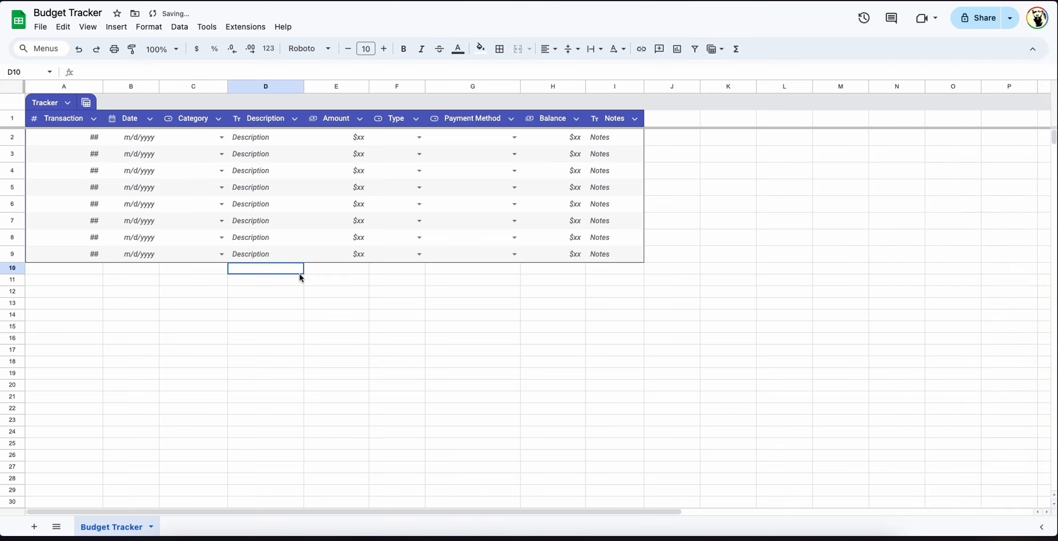
Choose Personal Care as the Category in the table's first data row
left_click(221, 138)
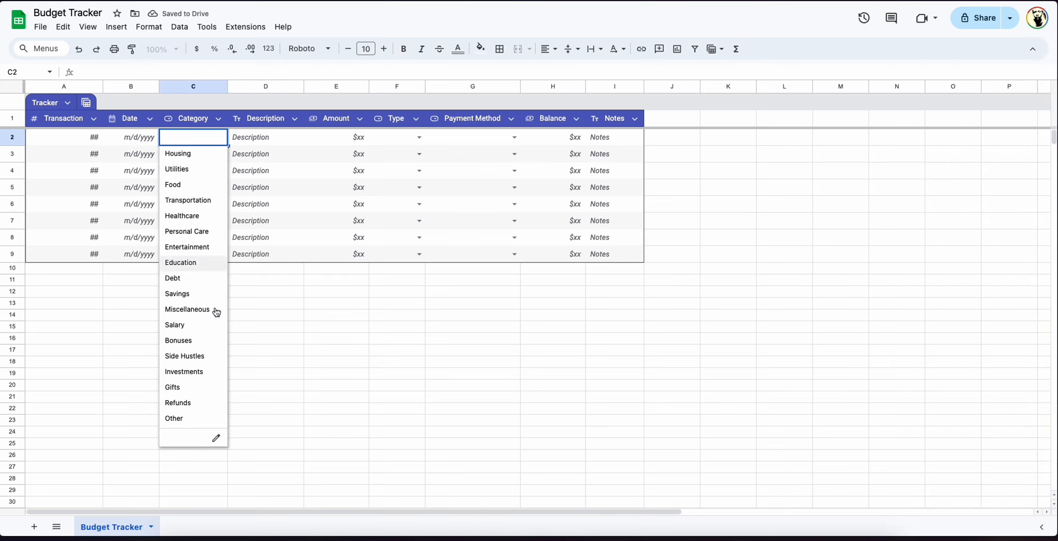
left_click(187, 232)
left_click(194, 188)
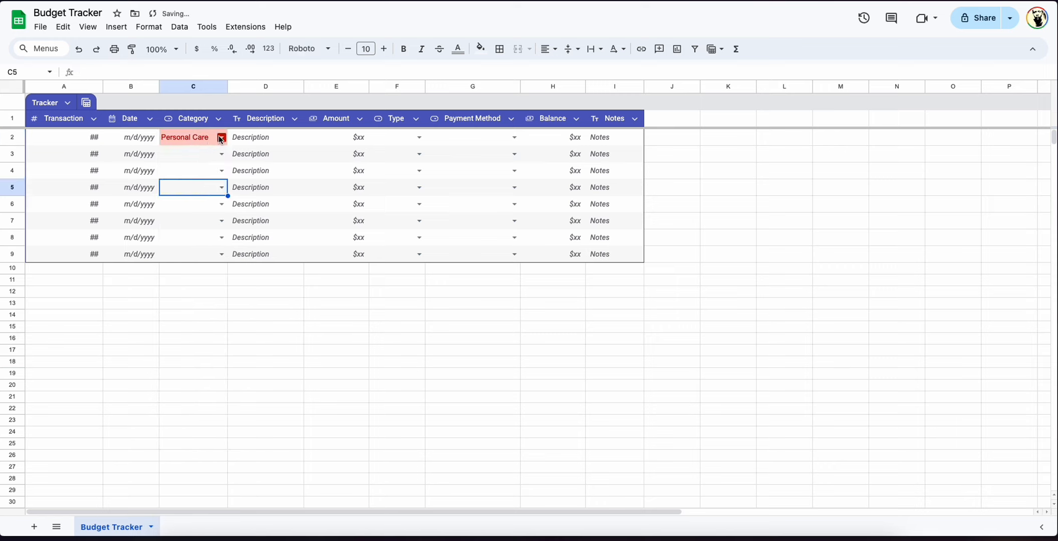
Try Salary as the Category in the table's first data row and clear the cell again
left_click(199, 139)
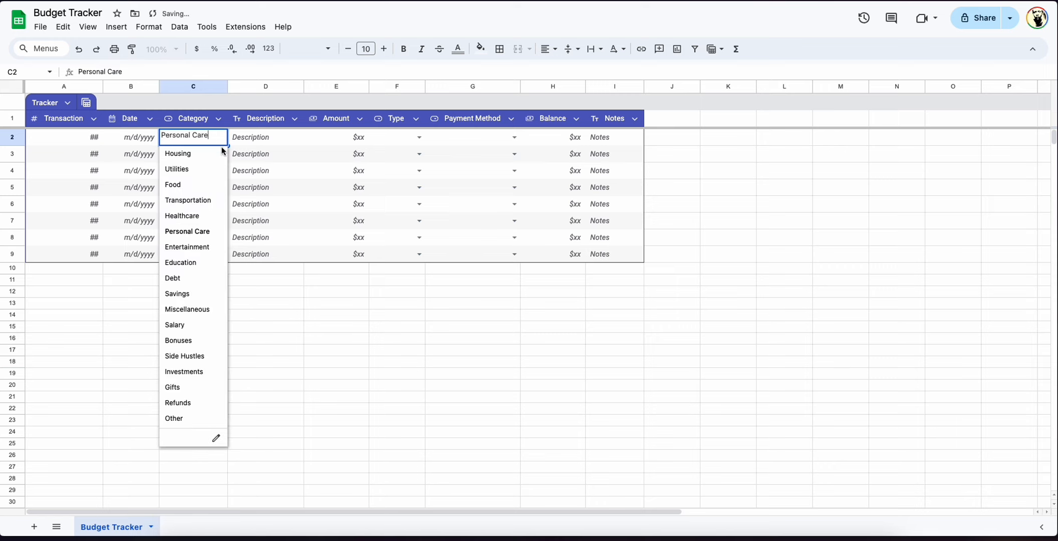
left_click(195, 326)
left_click(167, 204)
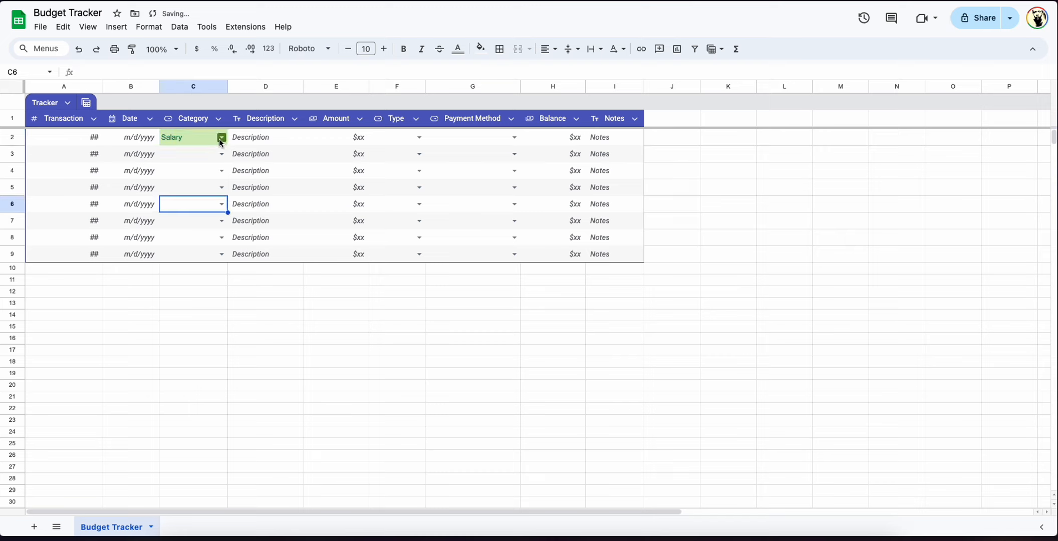
left_click(219, 138)
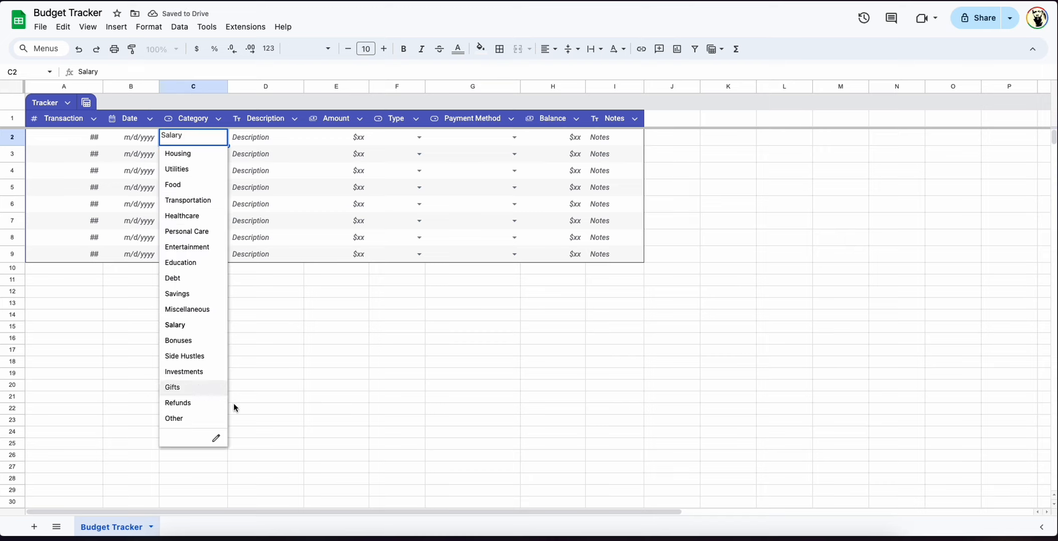
left_click(394, 351)
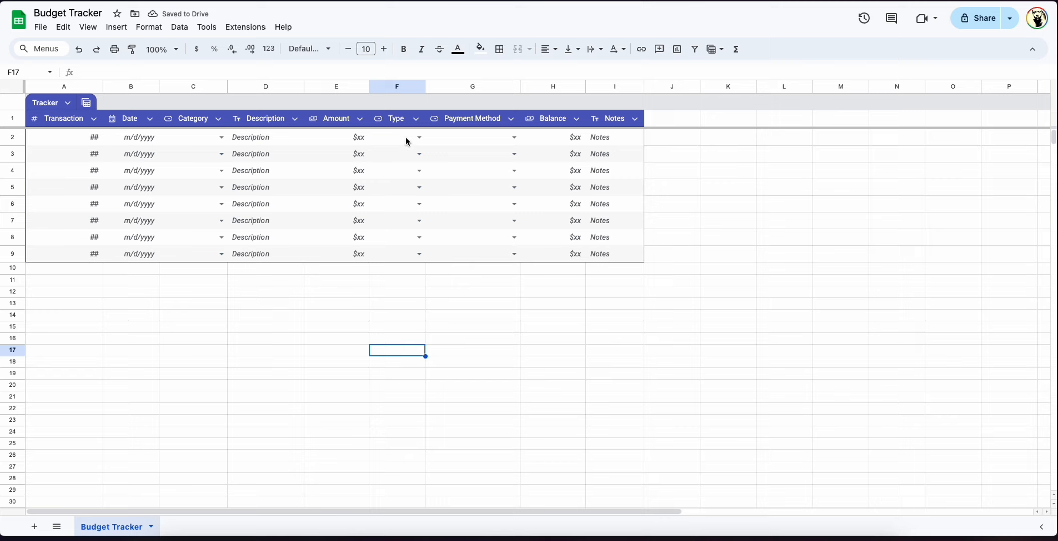
Replace the Type column's dropdown options with Income and Expense, removing the extra blank item
left_click(418, 137)
left_click(413, 190)
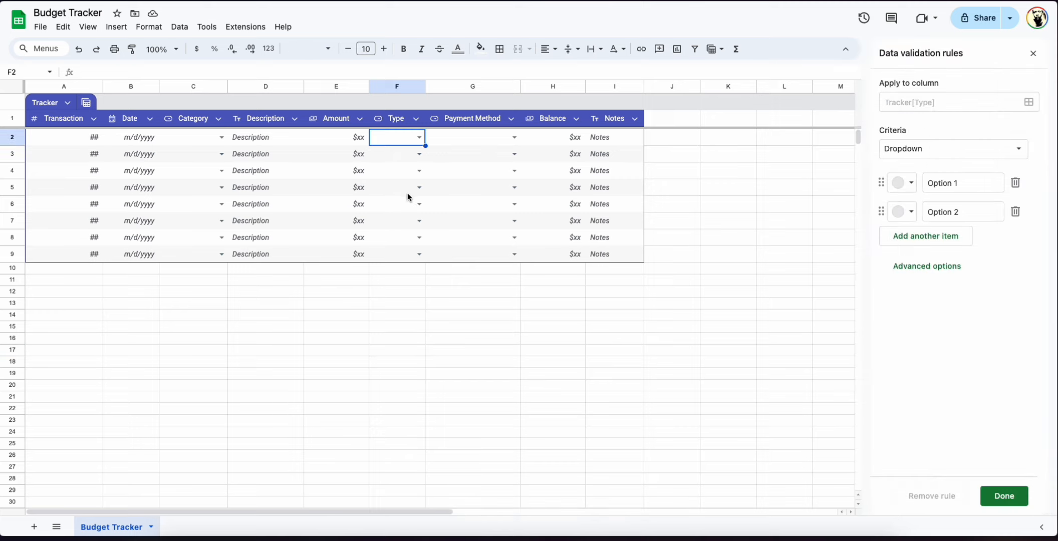
triple_click(961, 181)
type("Income")
key("Tab")
key("Tab")
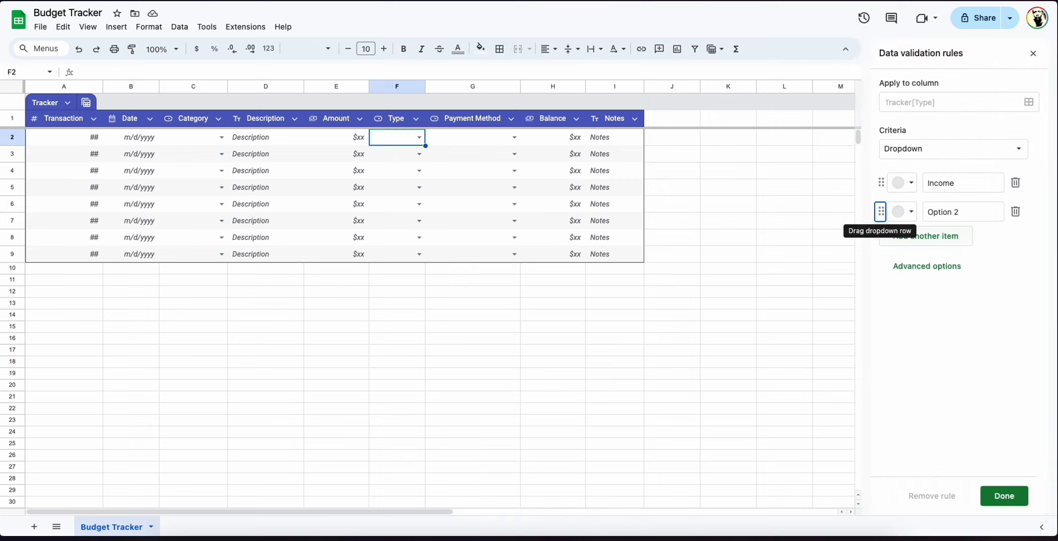
type("Expense")
key("Return")
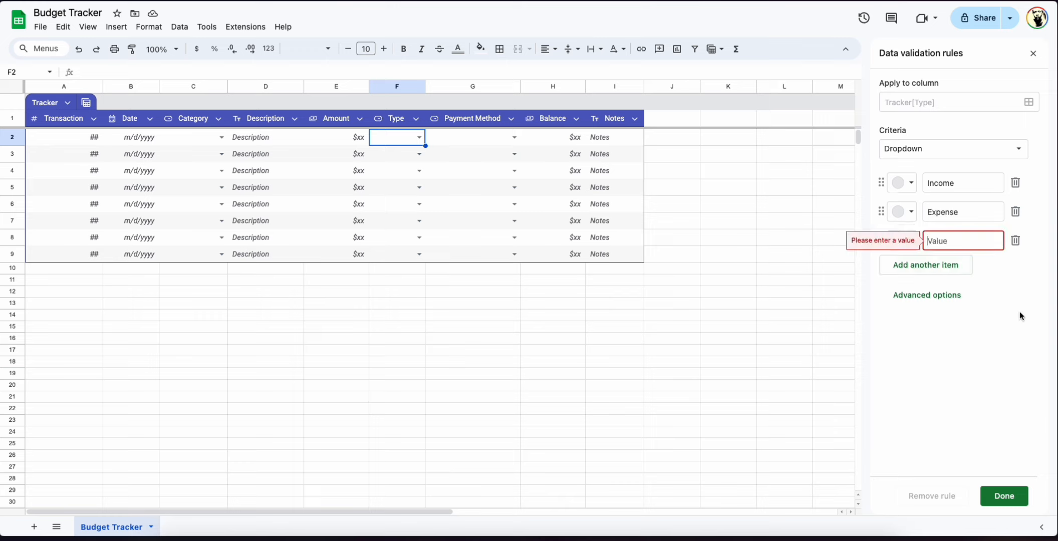
left_click(1016, 247)
Color the Income option light green and the Expense option light red, and save the Type dropdown rules
left_click(902, 182)
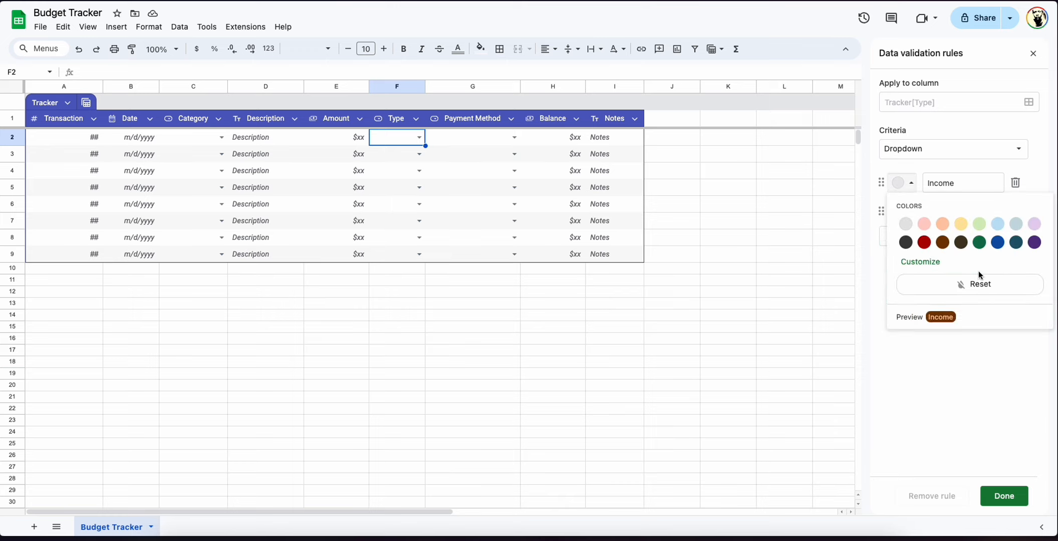
left_click(979, 223)
left_click(901, 212)
left_click(924, 252)
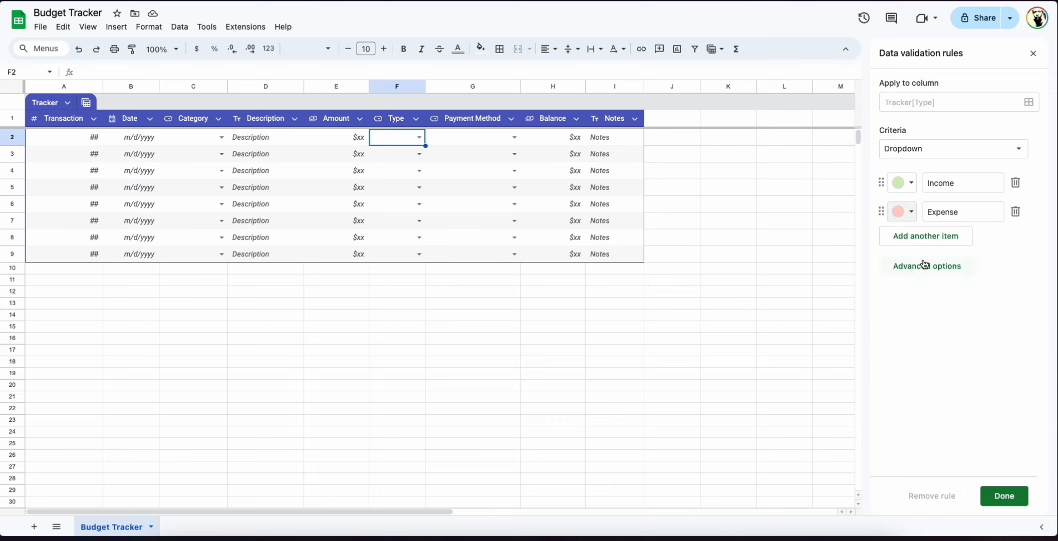
left_click(419, 137)
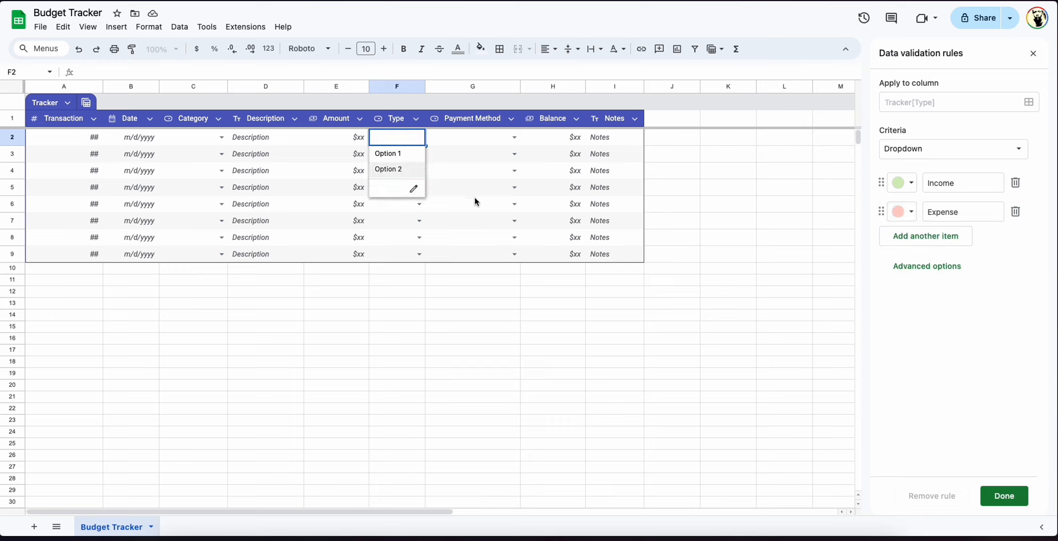
left_click(1003, 496)
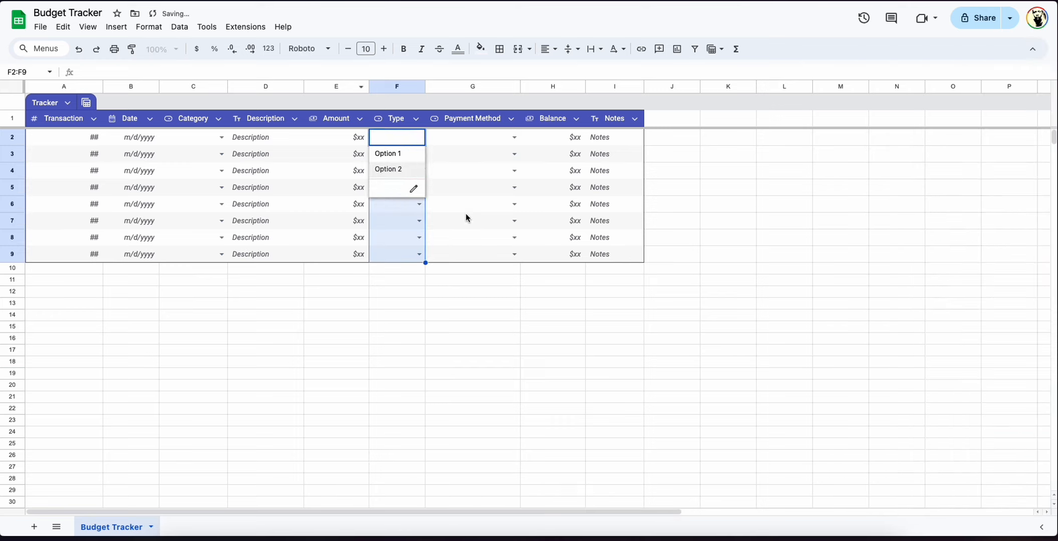
left_click(465, 215)
Try Income and Expense as the Type in the table's first data row
left_click(419, 138)
left_click(392, 154)
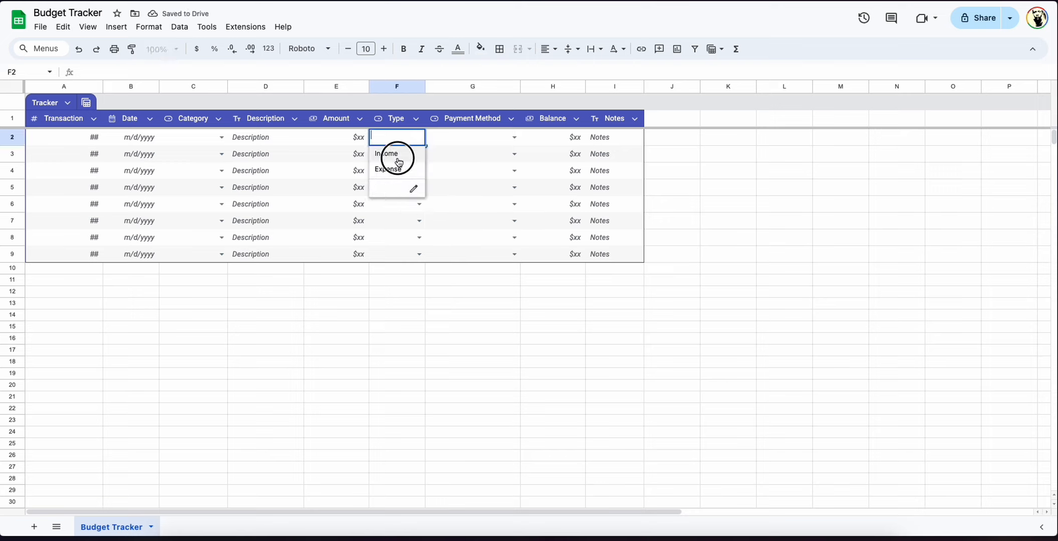
left_click(419, 139)
left_click(406, 170)
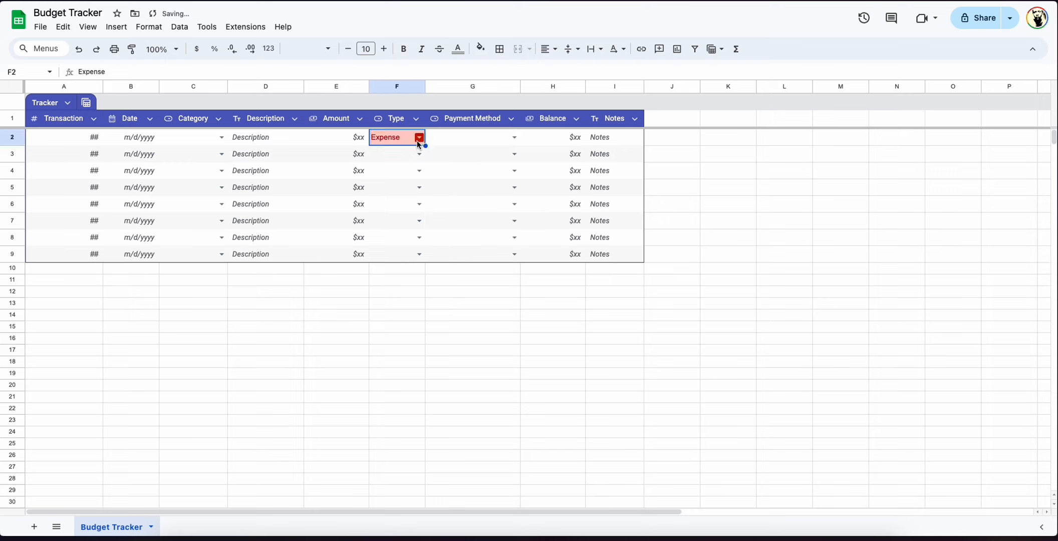
left_click(419, 138)
left_click(452, 159)
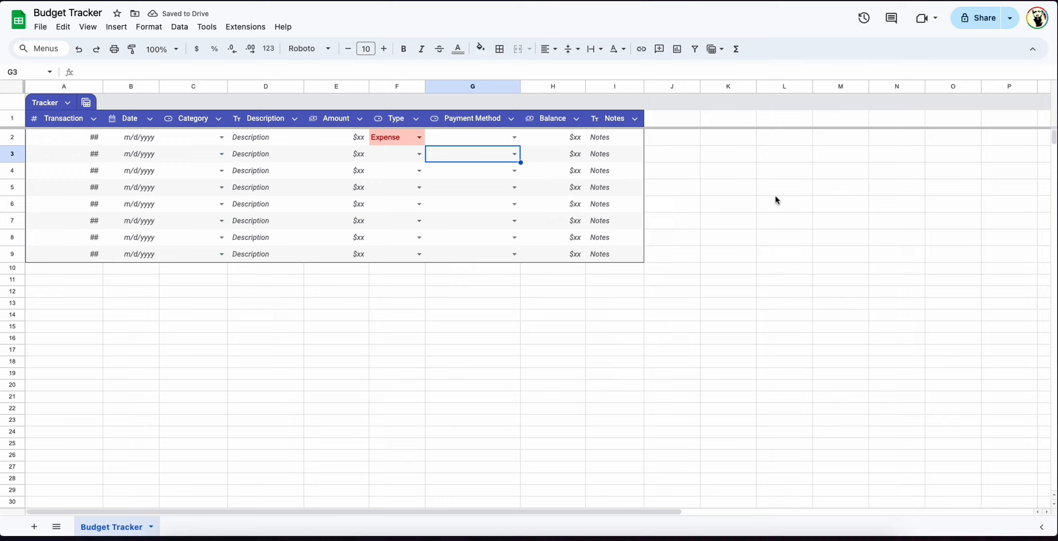
Replace the Payment Method column's two default dropdown options with Cash and Credit Cards
left_click(487, 139)
left_click(508, 189)
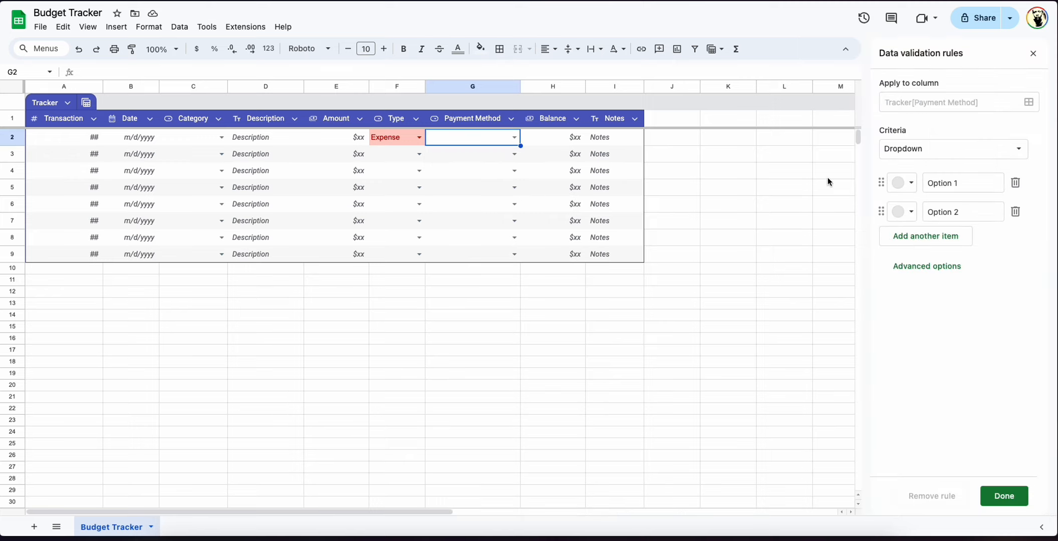
left_click(969, 179)
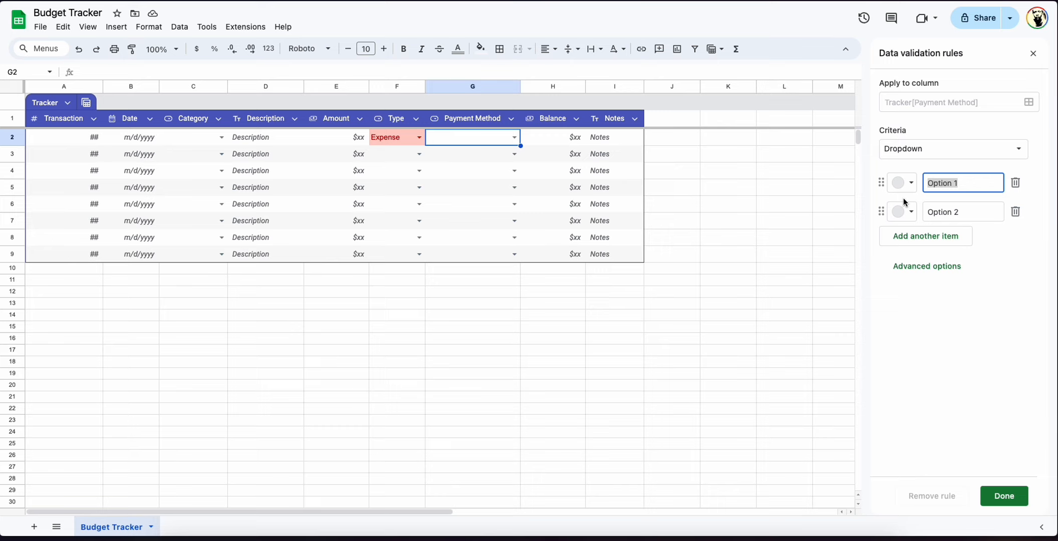
type("Cash")
key("Return")
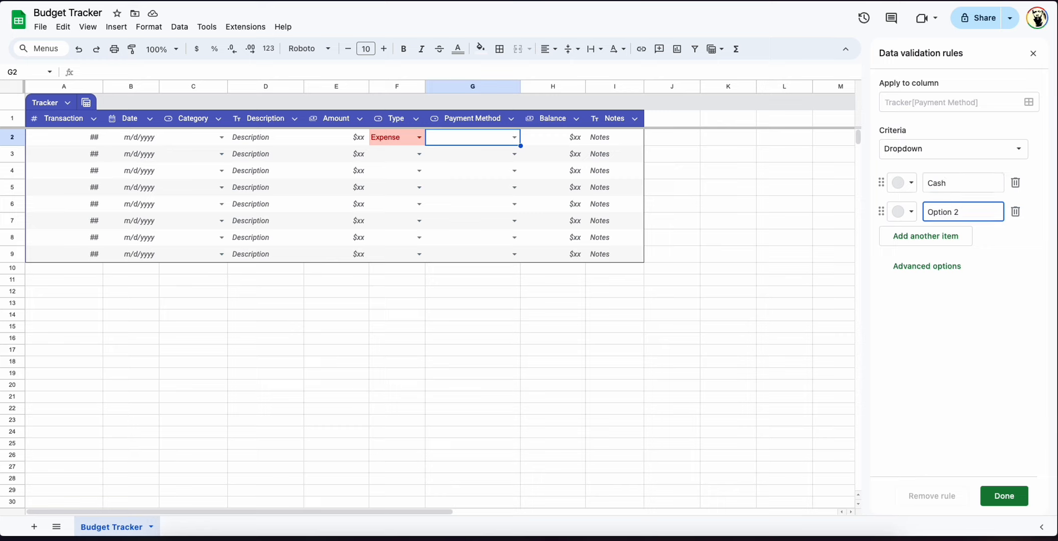
key("BackSpace")
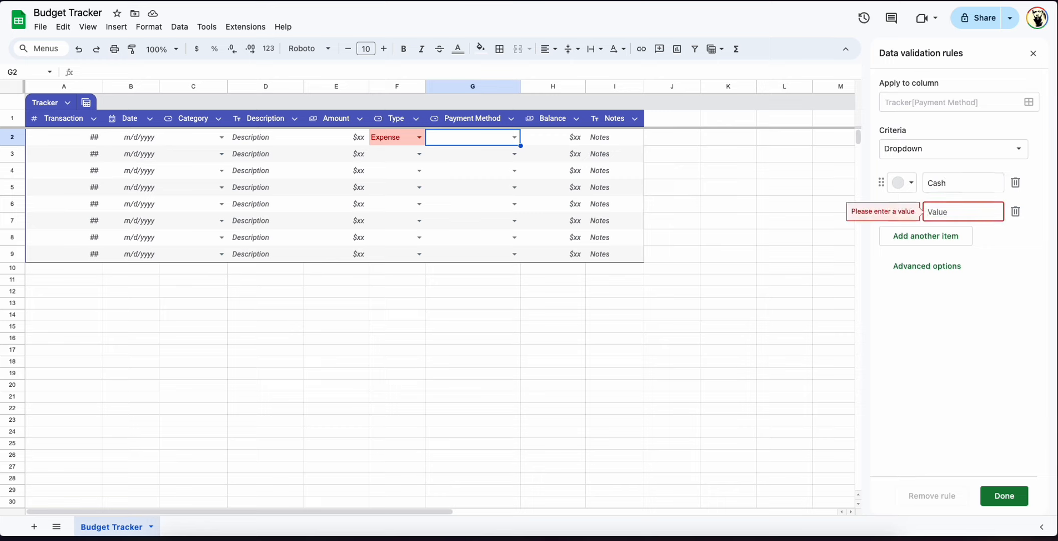
type("Cre")
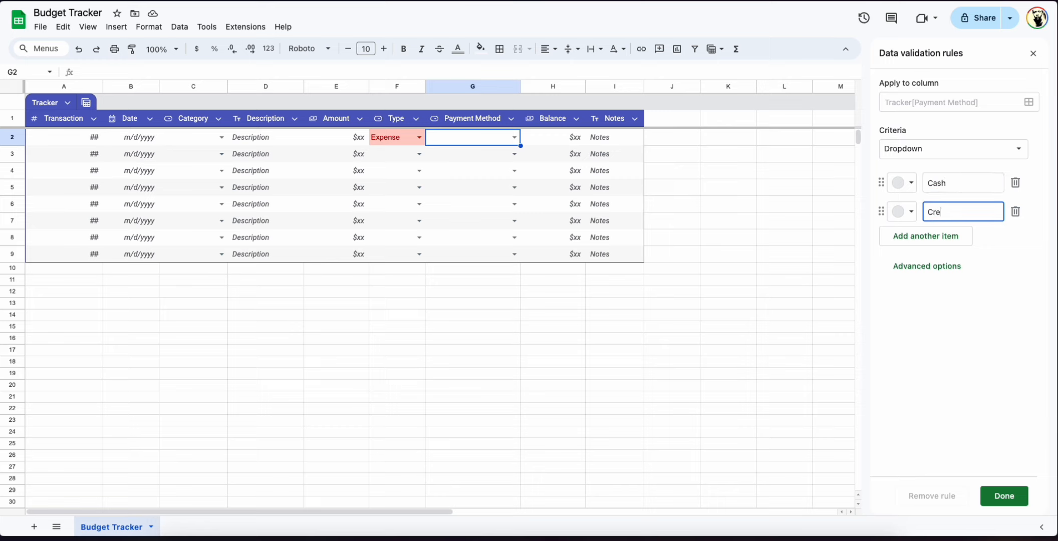
type("dit Cards")
key("Return")
Add Bank Transfers, Check and Mobile Payments to the Payment Method dropdown options
type("Bank ")
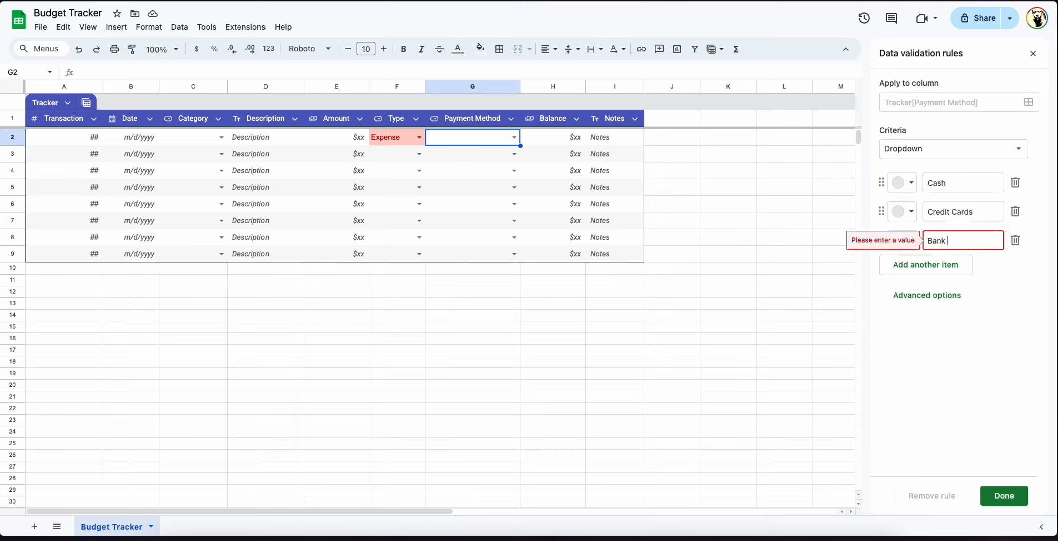
type("Transfers")
key("Return")
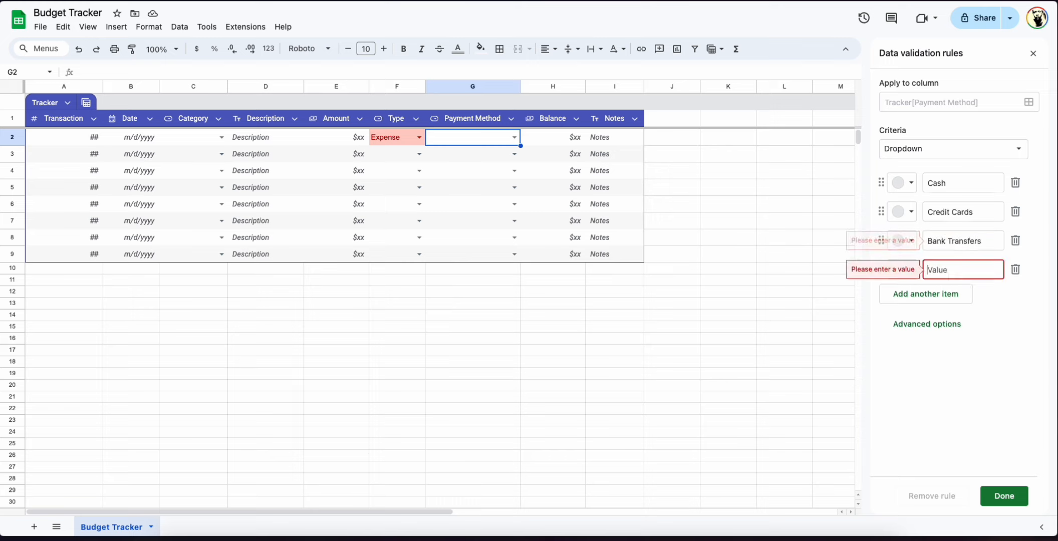
type("Check")
key("Return")
type("Mobile")
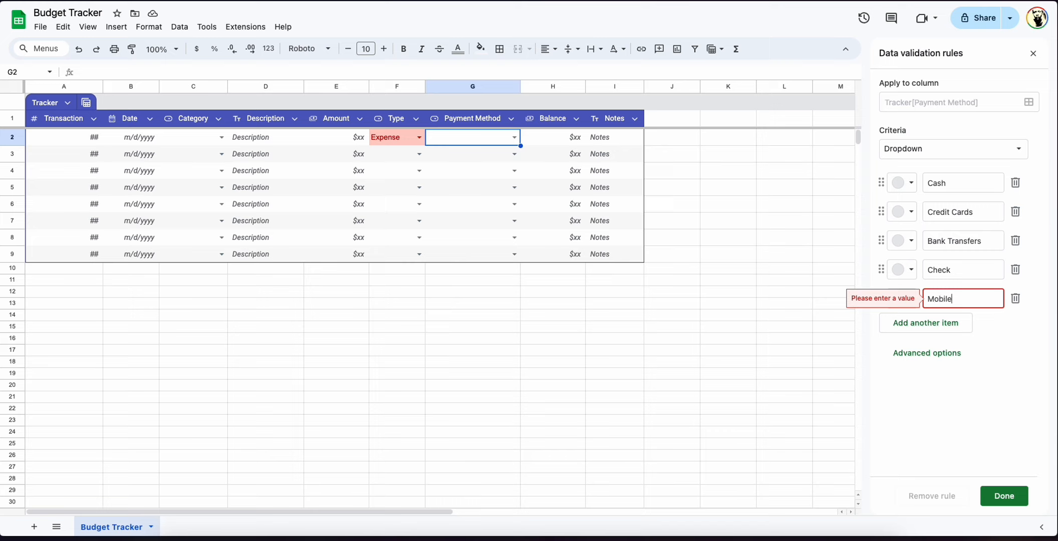
type(" Payments")
key("Return")
Add Online Payments, Crypto and Other as the last Payment Method options and save the dropdown rules
type("Online ")
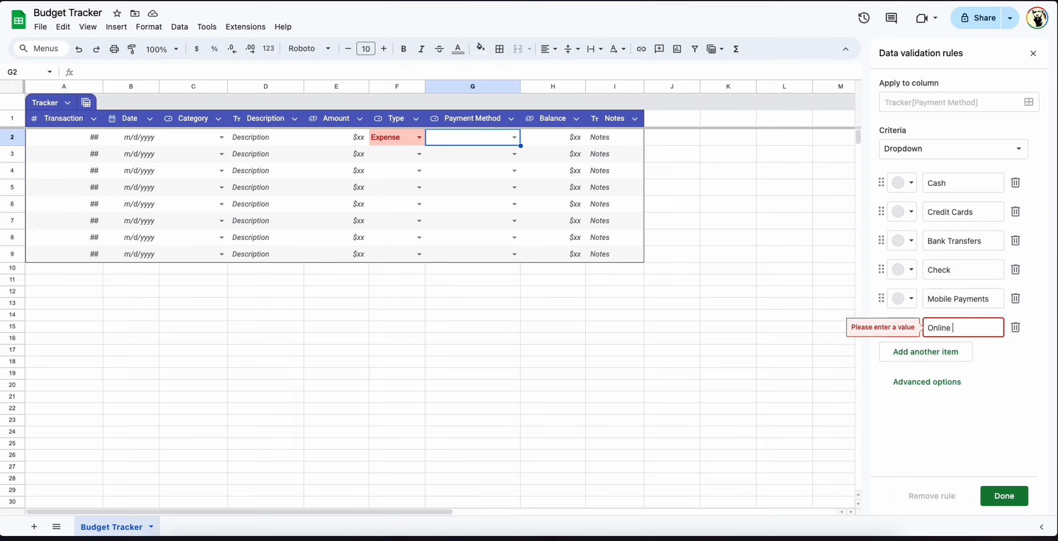
type("Payments")
key("Return")
type("C")
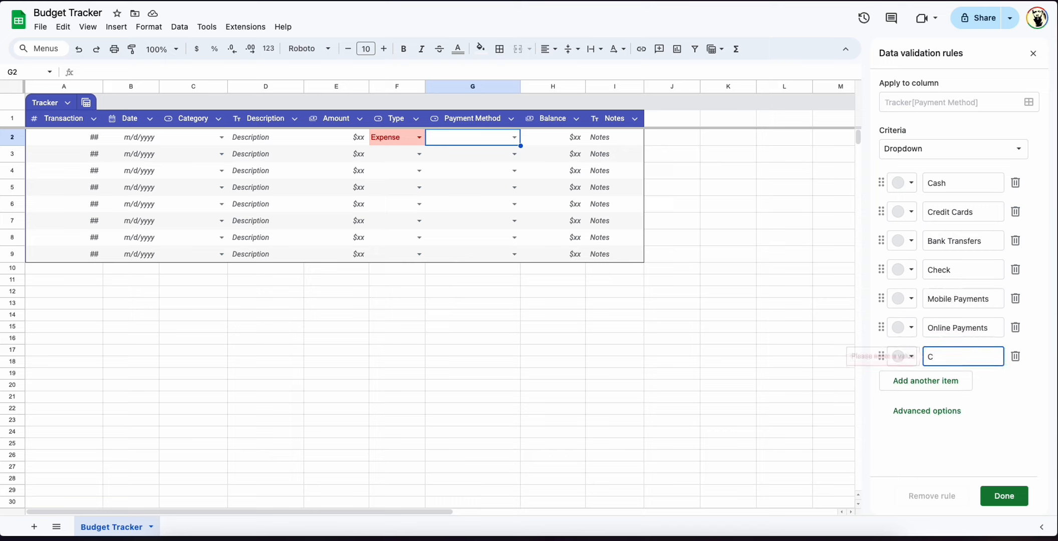
type("rypto")
key("Return")
type("Other")
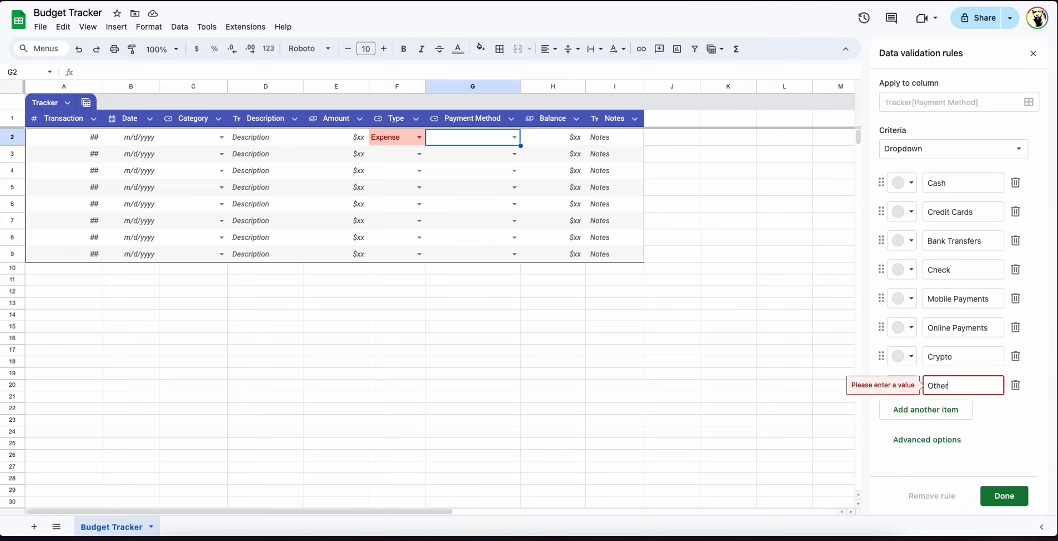
left_click(1004, 496)
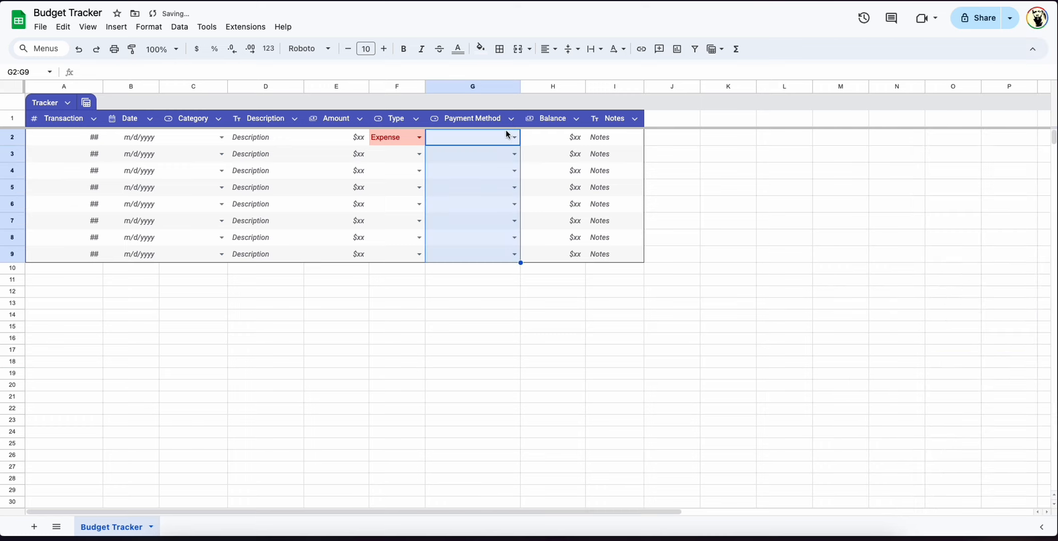
Reopen the Payment Method dropdown rules and color the Cash, Credit Cards and Bank Transfers options light blue
left_click(514, 137)
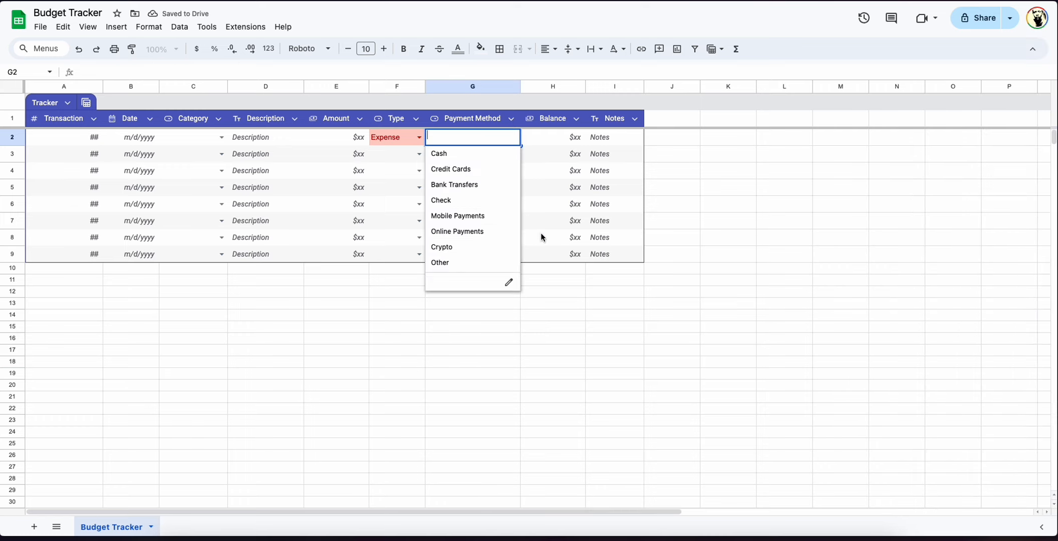
left_click(513, 289)
left_click(902, 183)
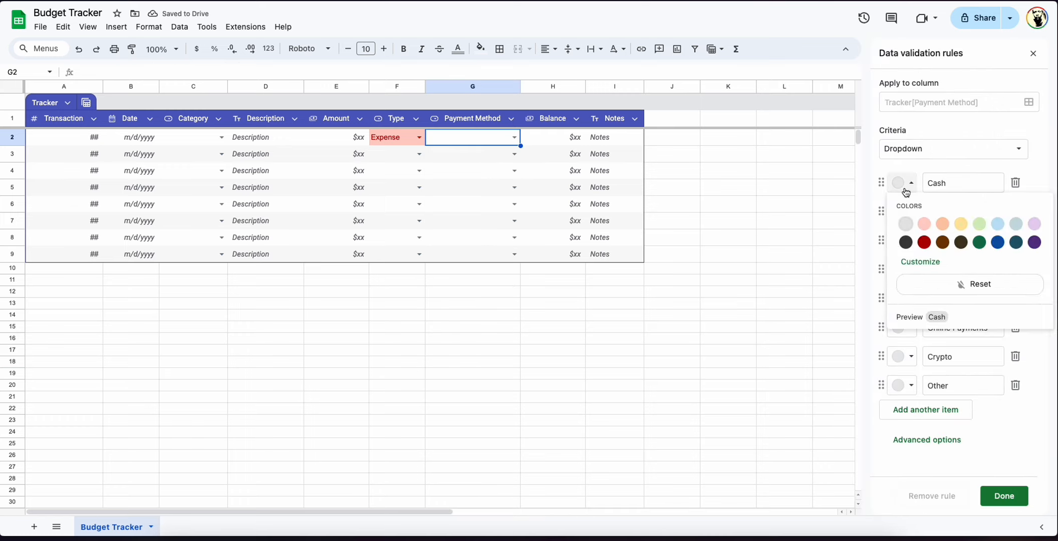
left_click(997, 225)
left_click(906, 212)
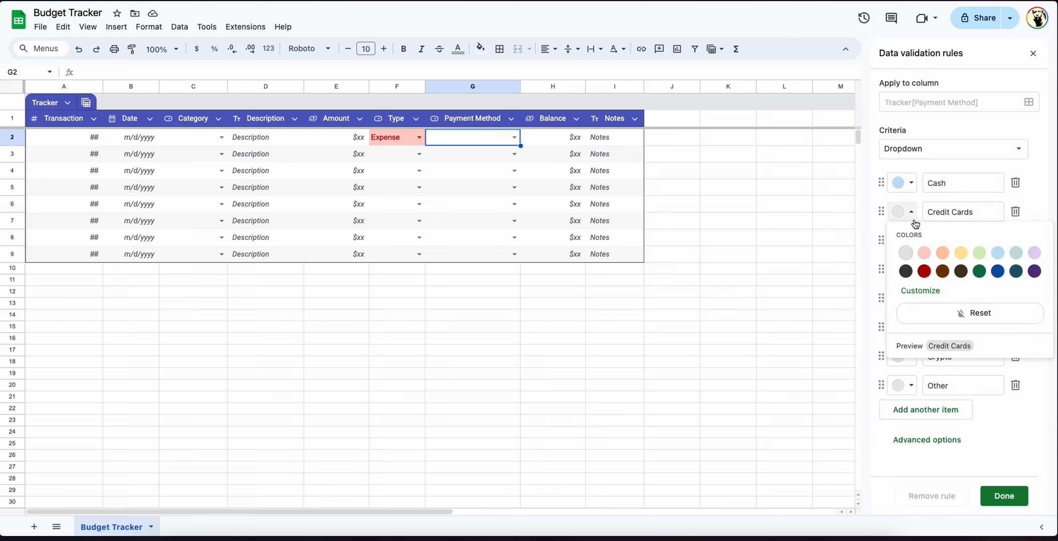
left_click(997, 253)
left_click(906, 241)
left_click(997, 282)
Color the Check, Mobile Payments, Online Payments and Crypto options light blue and save the Payment Method dropdown rules
left_click(907, 270)
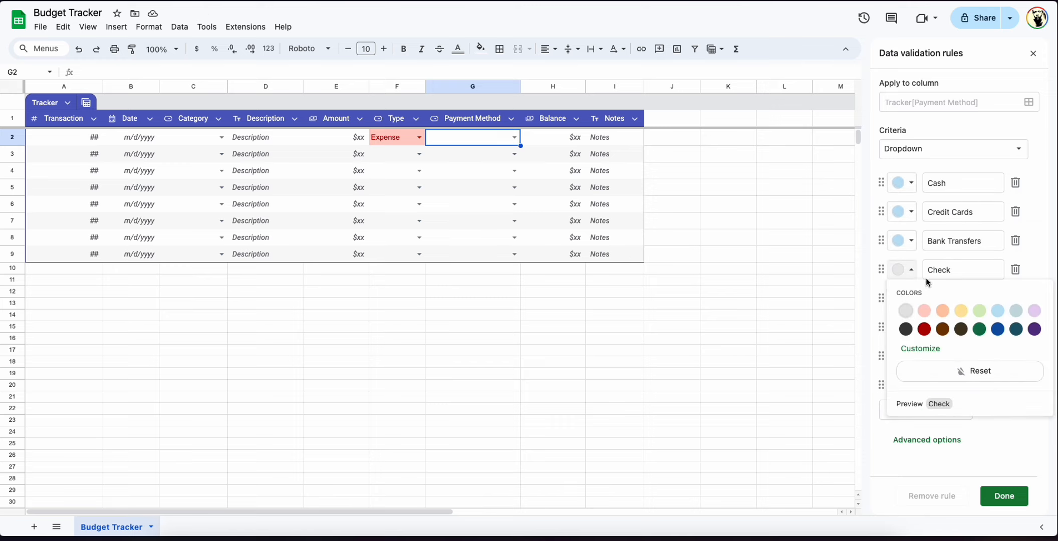
left_click(997, 310)
left_click(905, 298)
left_click(997, 339)
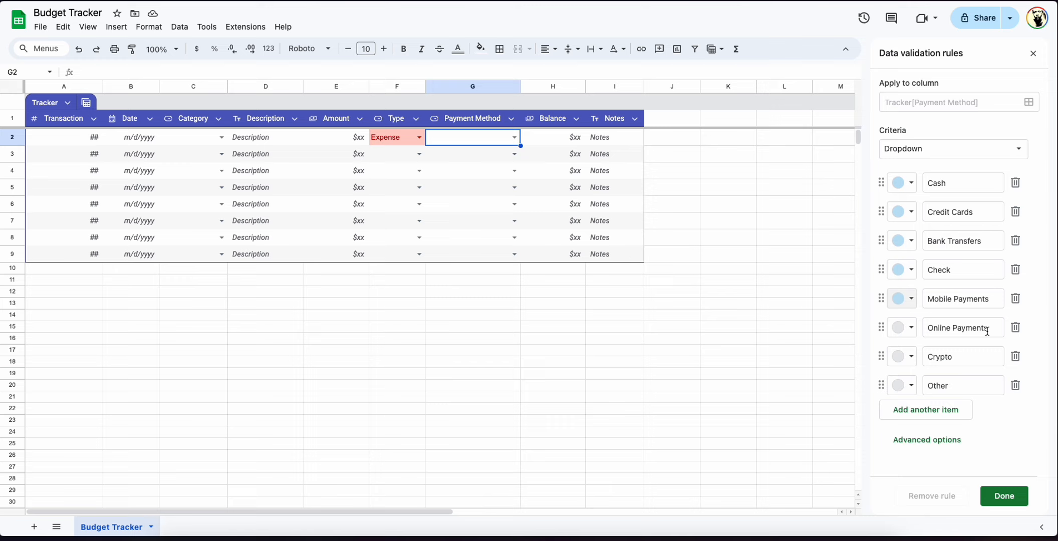
left_click(904, 328)
left_click(998, 368)
left_click(903, 357)
left_click(1013, 502)
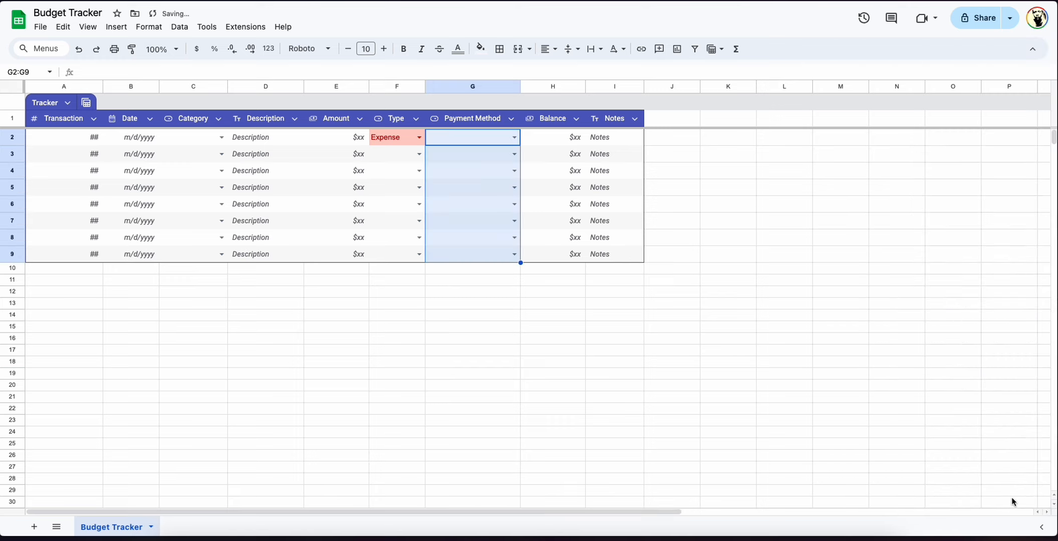
Clear the Expense entry from the Type column in the table's first data row
left_click(565, 143)
left_click(603, 138)
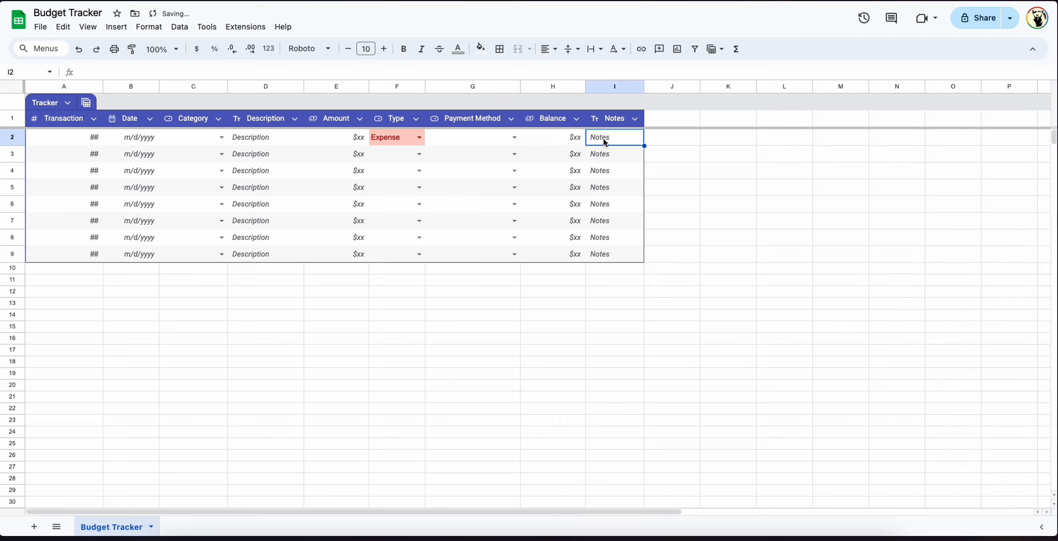
left_click(395, 137)
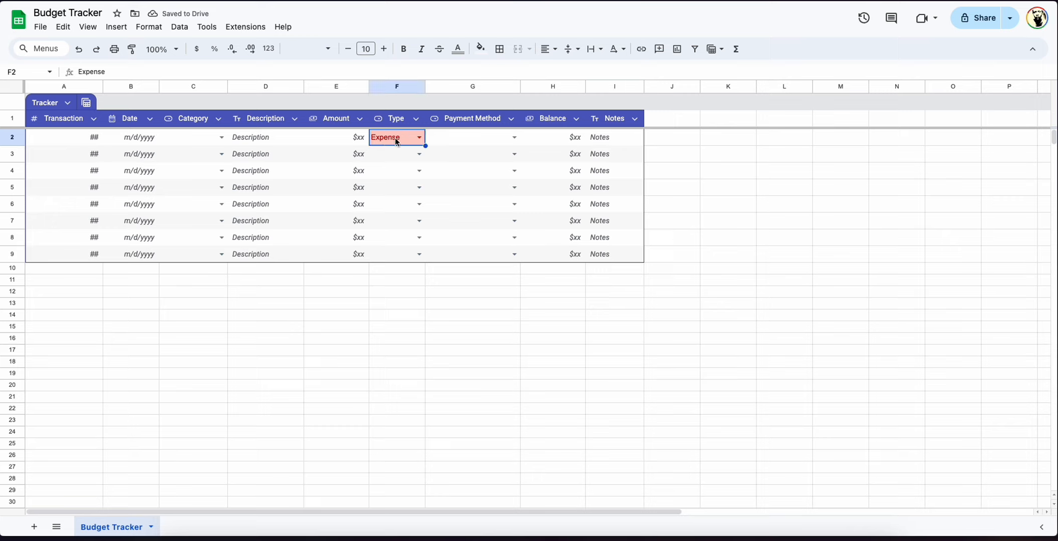
key("Delete")
left_click(455, 152)
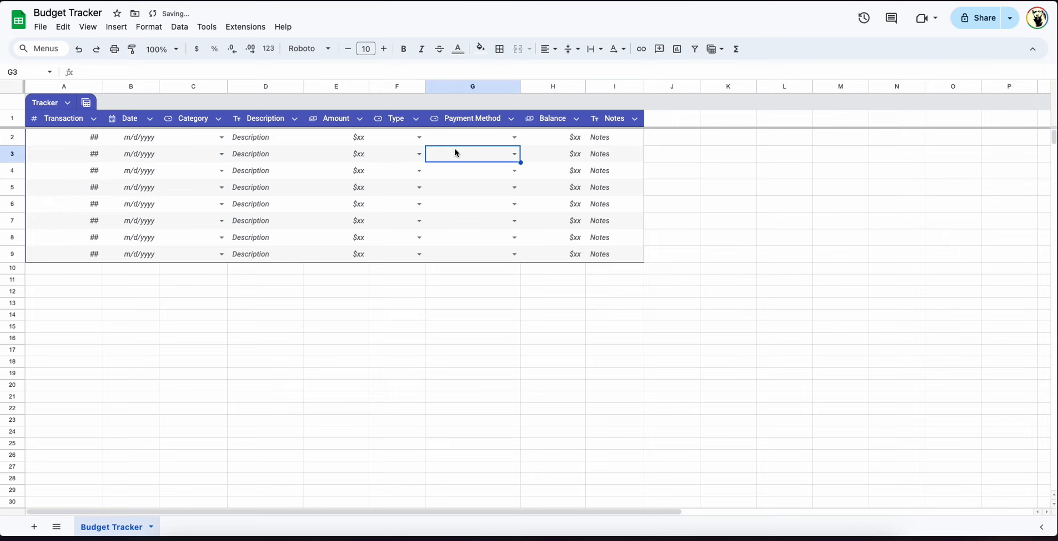
Make the first data row's Balance cell H2 equal to the row's Amount with the formula =E2
left_click(533, 138)
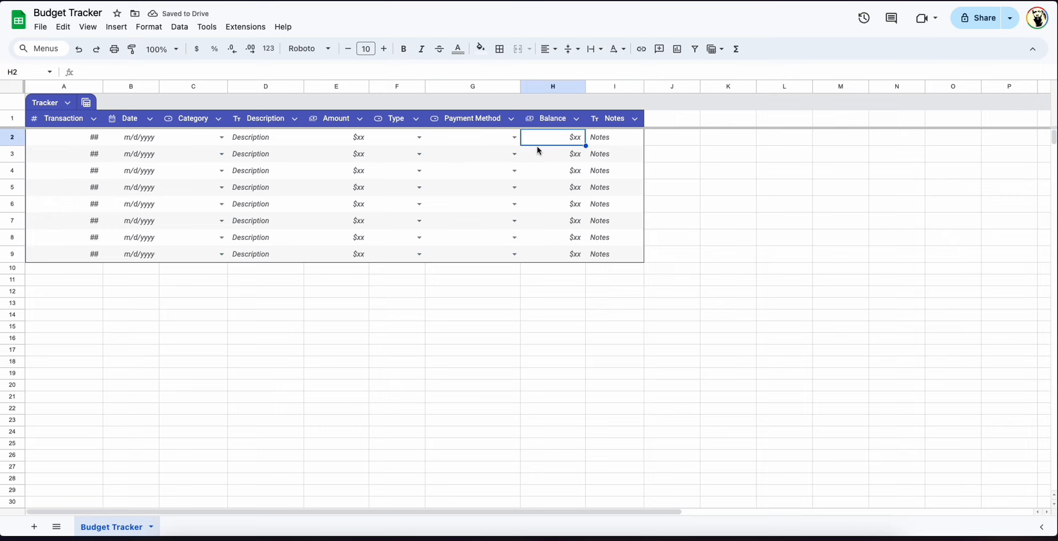
type("=")
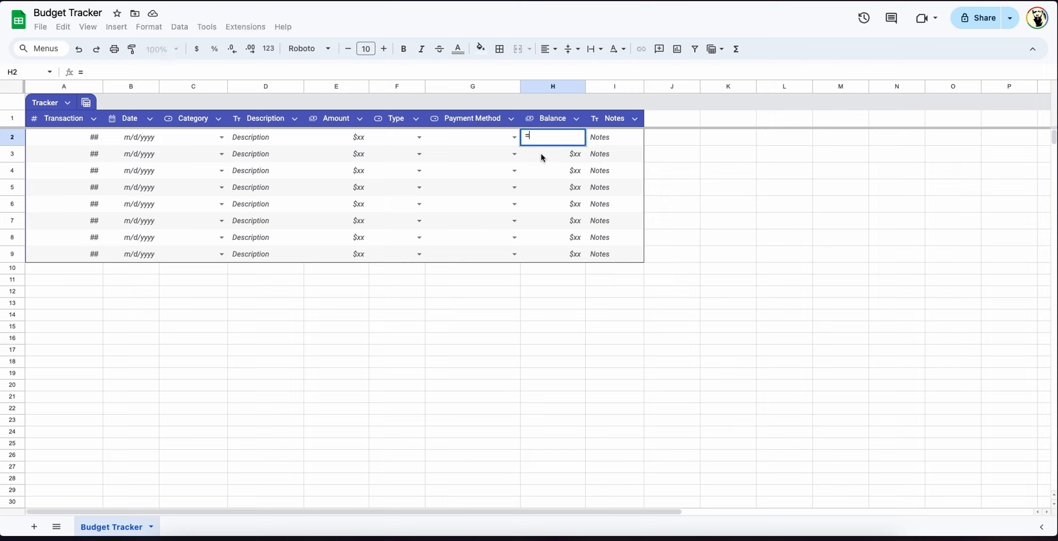
left_click(364, 142)
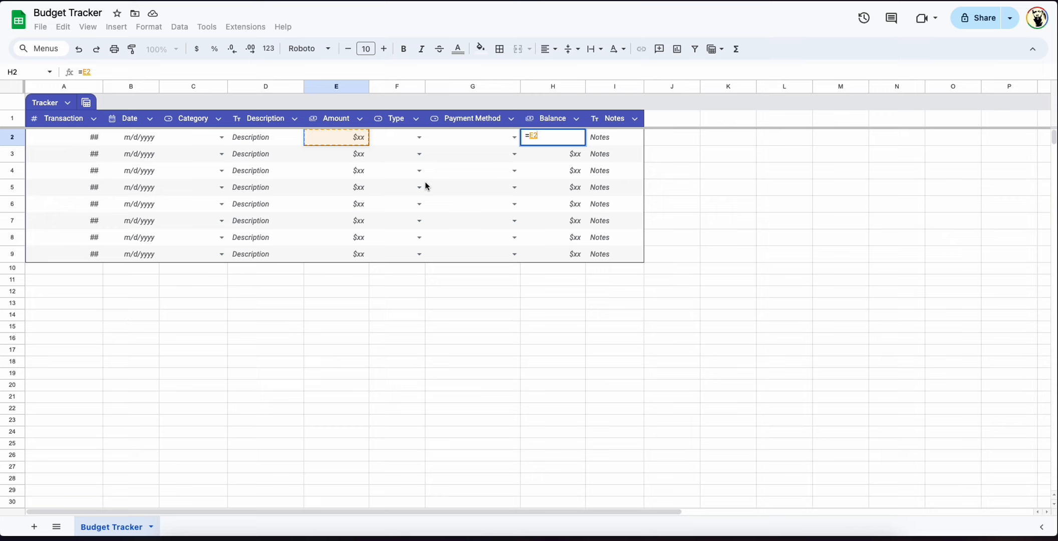
key("Return")
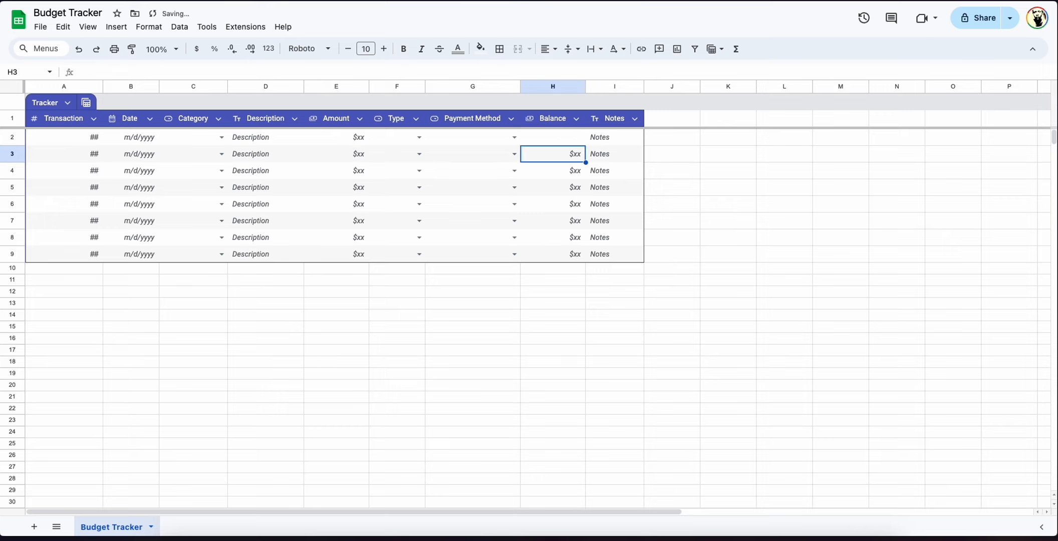
key("Left")
key("Left")
key("Left")
key("Left")
key("Left")
key("Left")
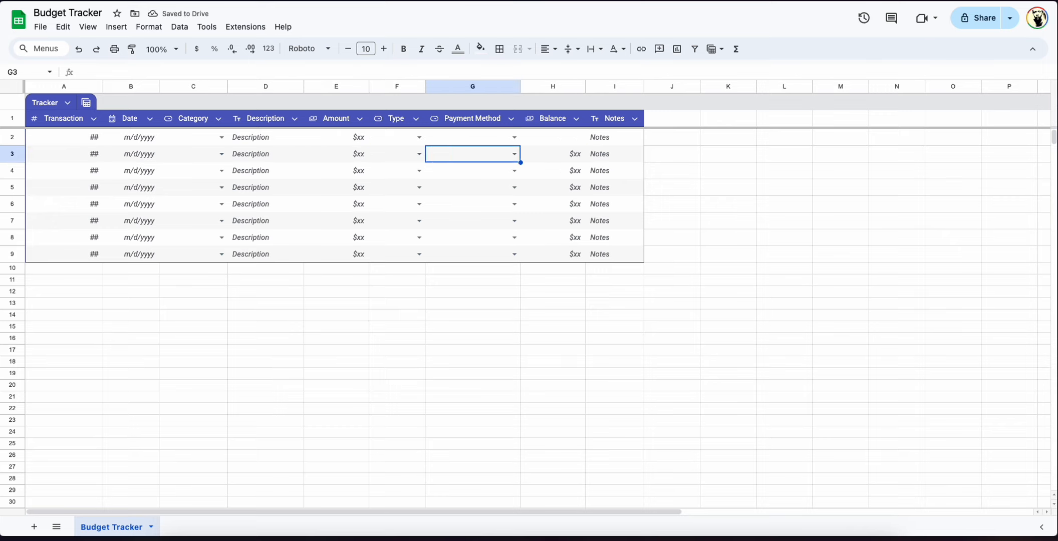
key("Right")
key("Right")
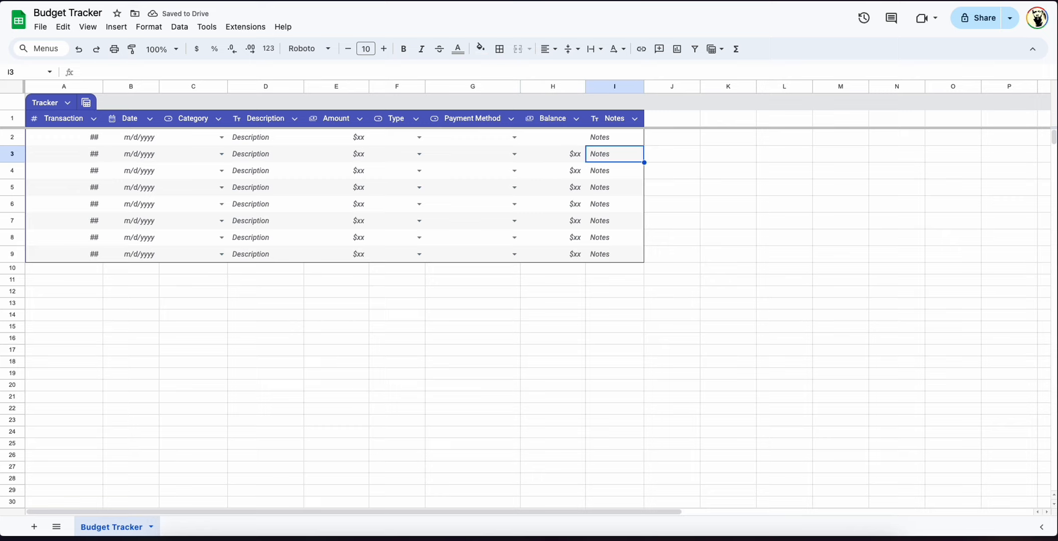
key("Left")
key("Left")
key("Left")
key("Left")
key("Left")
key("Left")
key("Left")
key("Left")
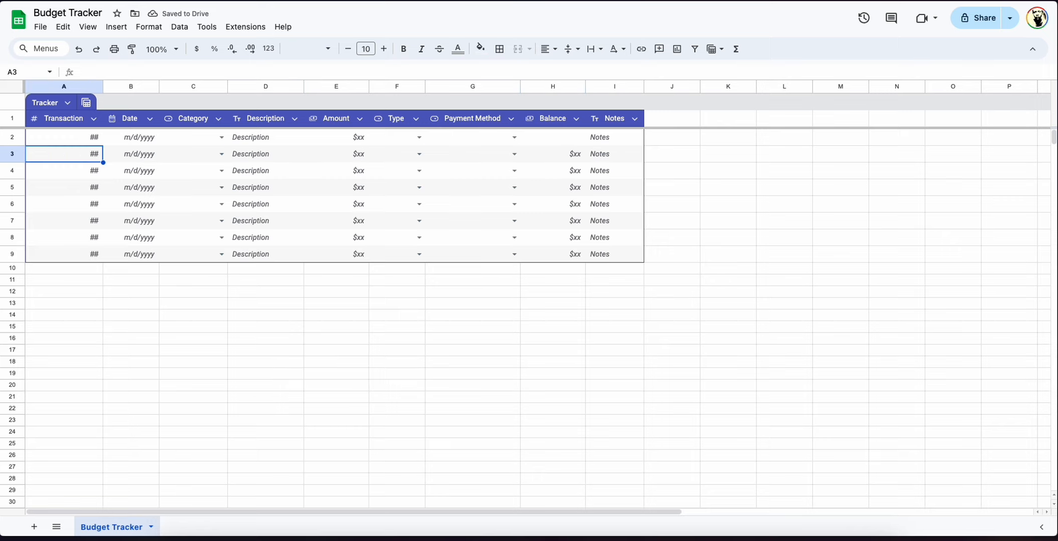
key("Right")
key("Right")
key("Right")
key("Right")
key("Right")
key("Right")
key("Right")
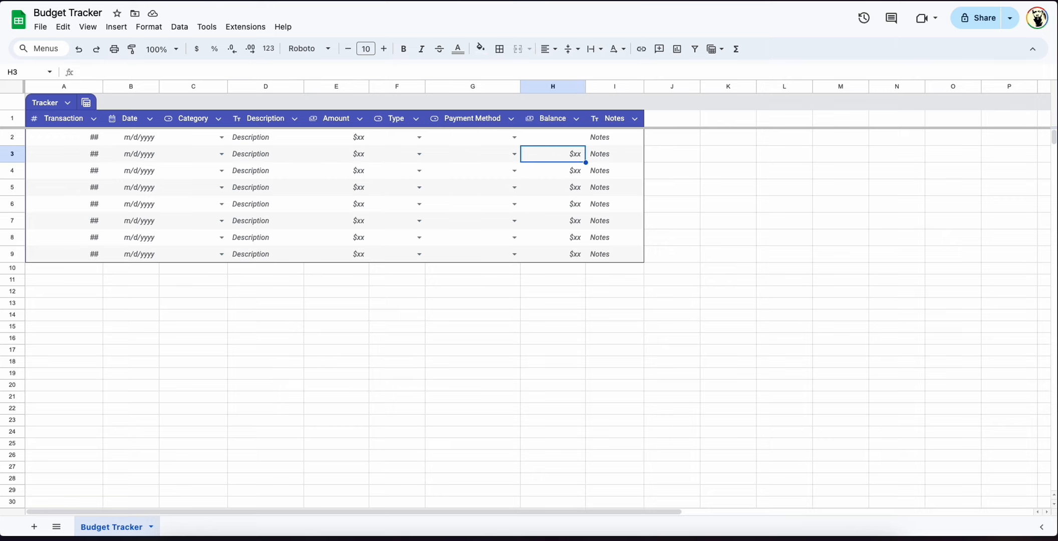
type("?")
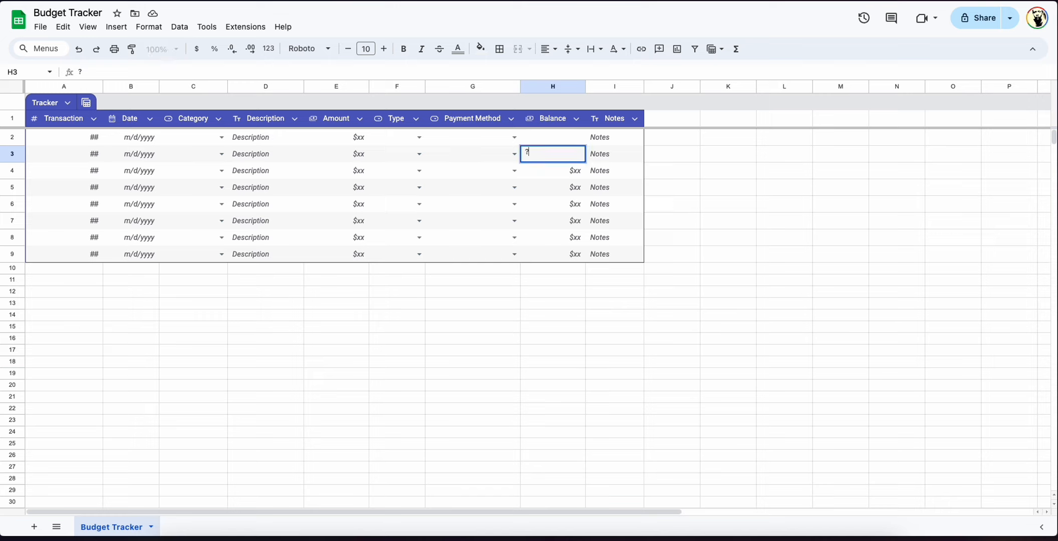
key("BackSpace")
type("=")
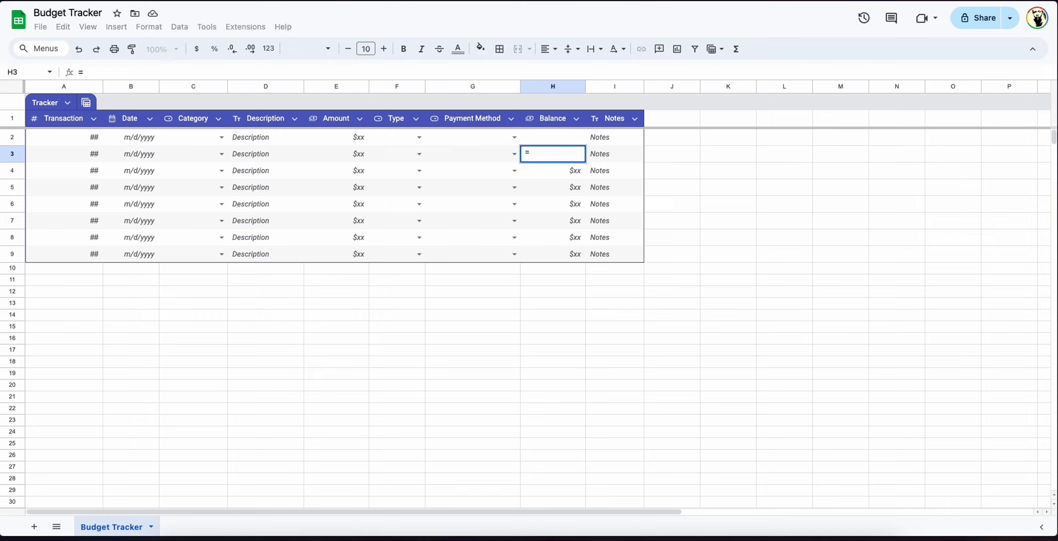
key("Escape")
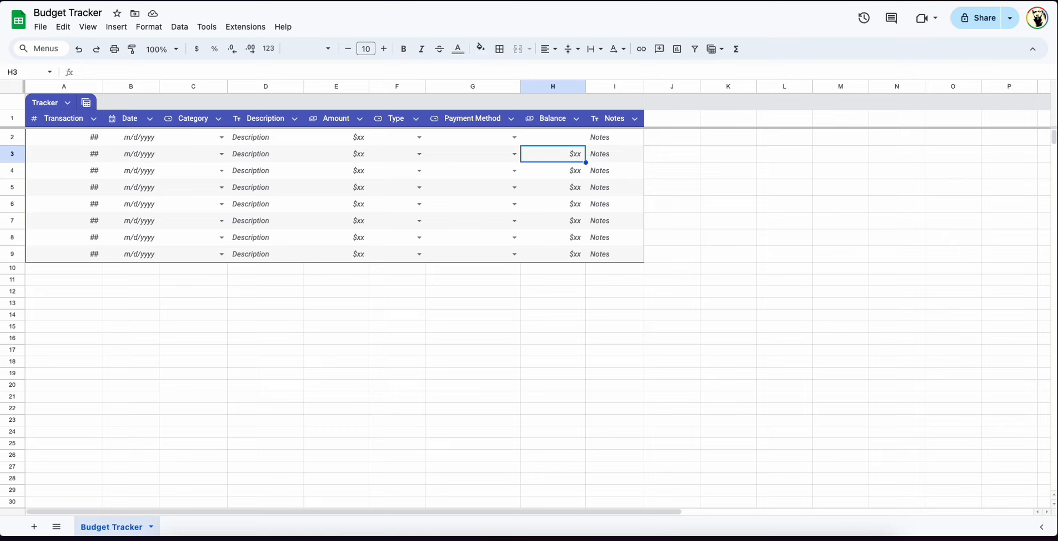
Enter the running balance formula =H2+if(F3="Income",E3,-E3) in the Balance cell H3
left_click(554, 170)
left_click(554, 159)
type("=")
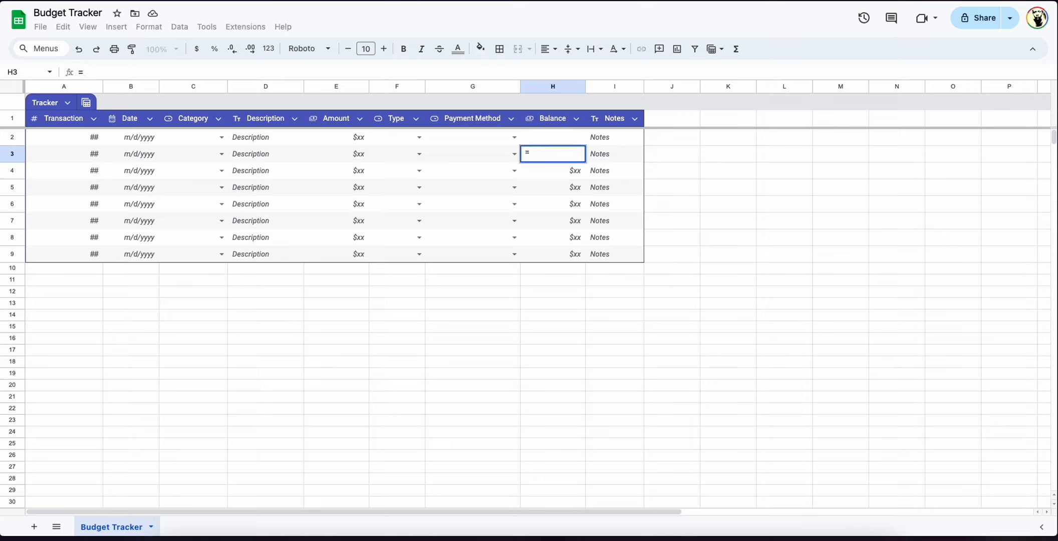
key("Up")
type("+")
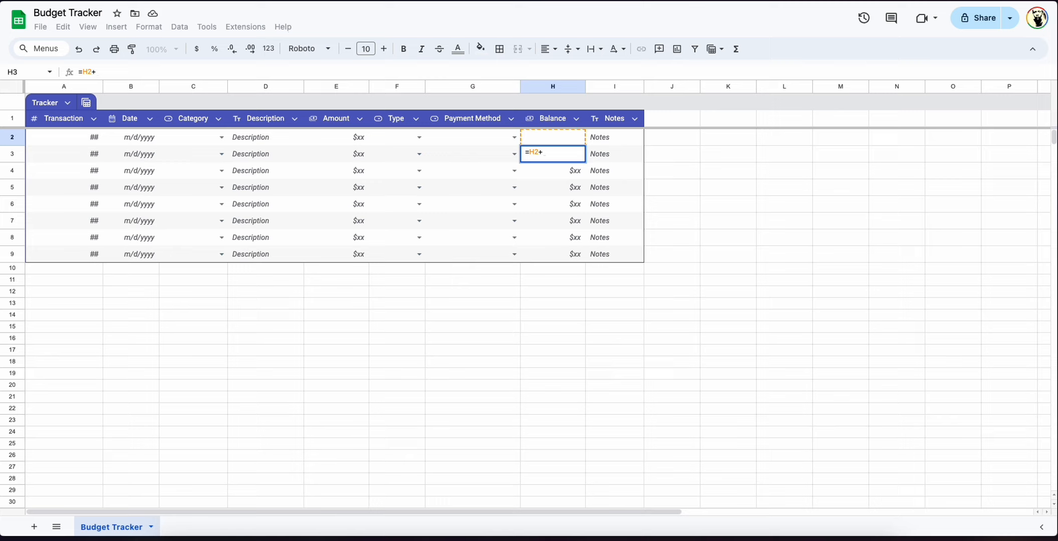
type("if(")
left_click(398, 157)
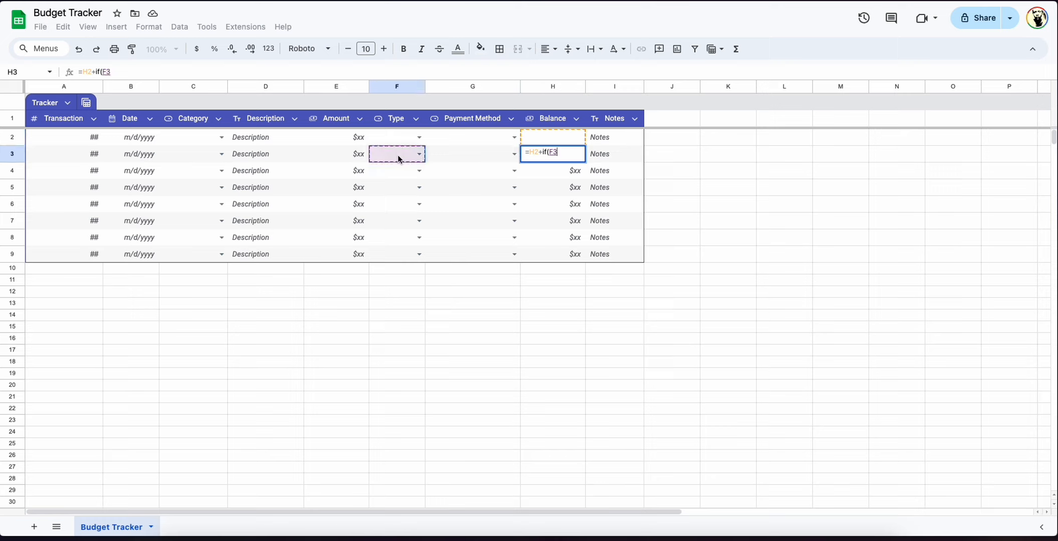
type("=")
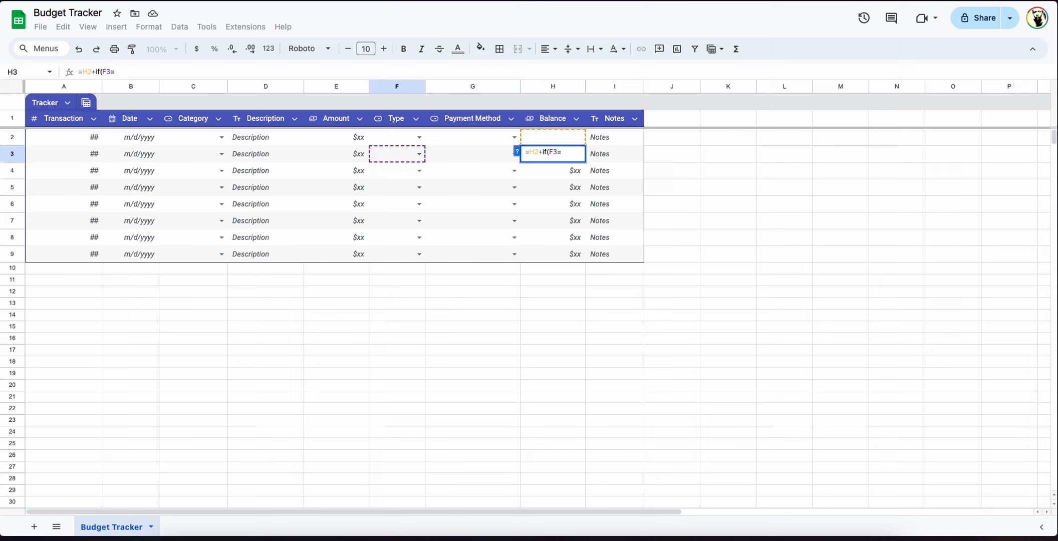
type("\"Income\",")
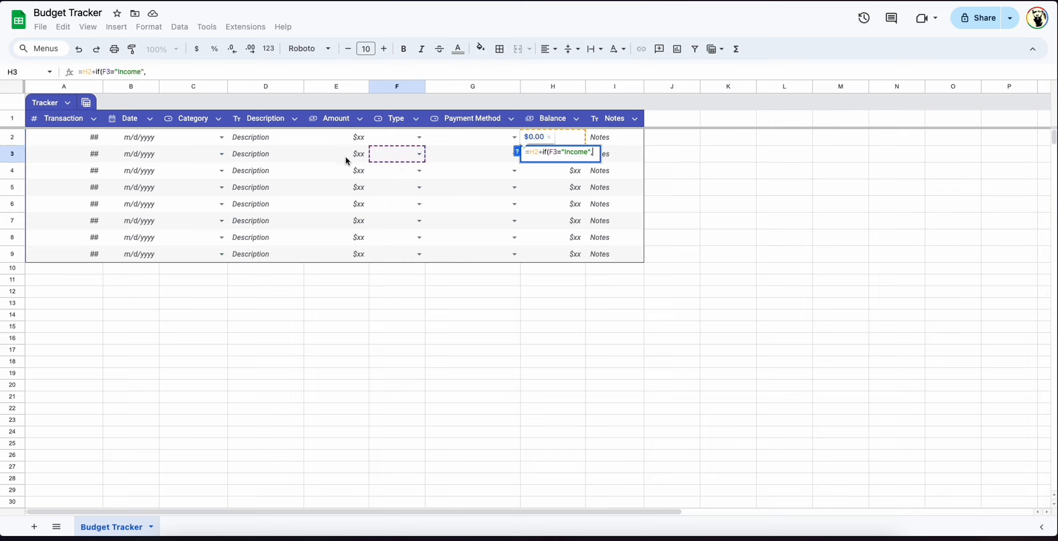
left_click(346, 157)
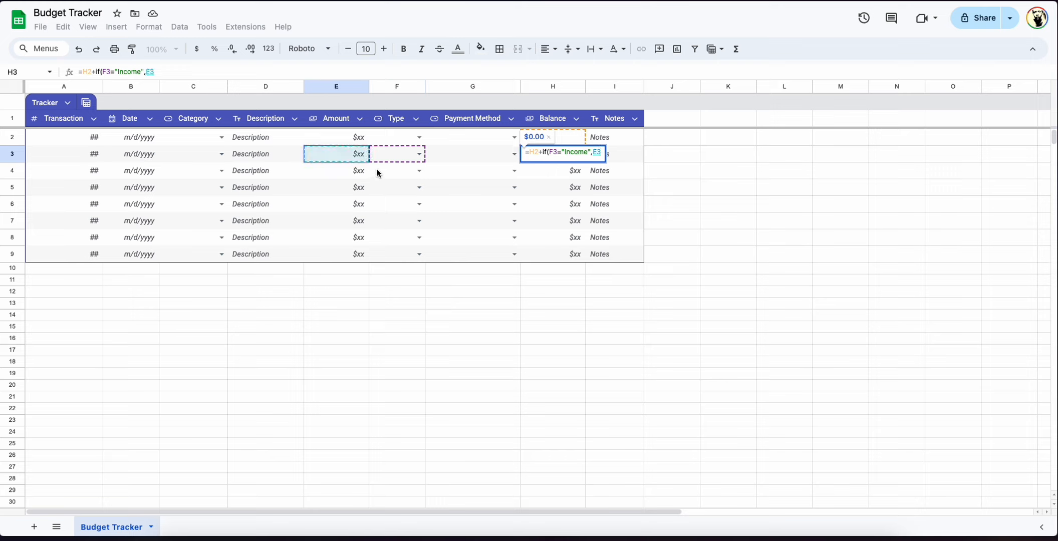
type(",-")
left_click(354, 156)
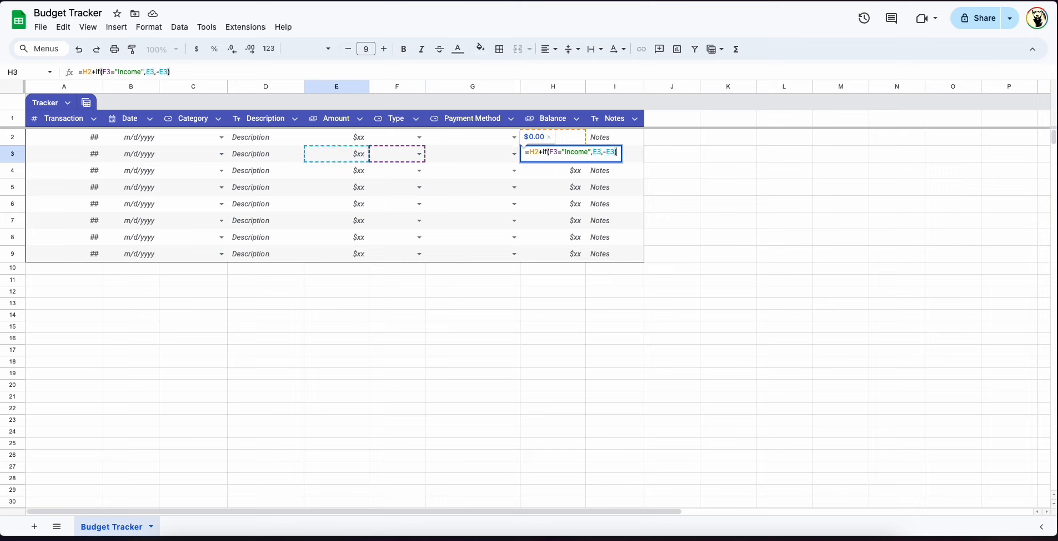
key("Return")
Fill the running balance formula from H3 down to the table's last row, H9
left_click(582, 159)
left_click_drag(585, 162, 571, 253)
left_click(423, 315)
left_click(551, 240)
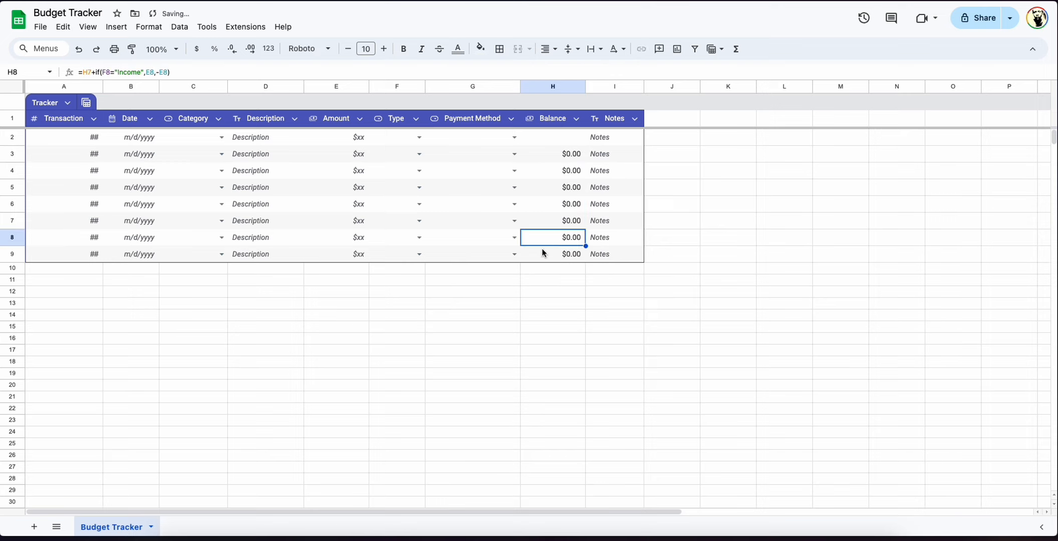
Extend the table to row 14 by entering 1 in cells A10 to A14, and check the Balance formulas in the added rows
left_click(96, 272)
type("1")
key("Return")
type("1")
key("Return")
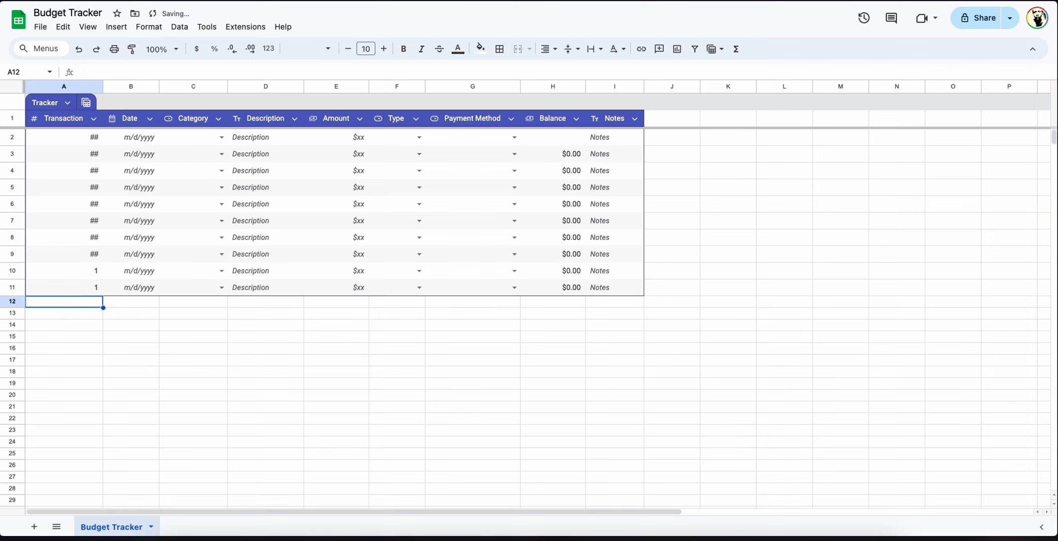
type("1")
key("Return")
type("1")
key("Return")
type("1")
left_click(558, 271)
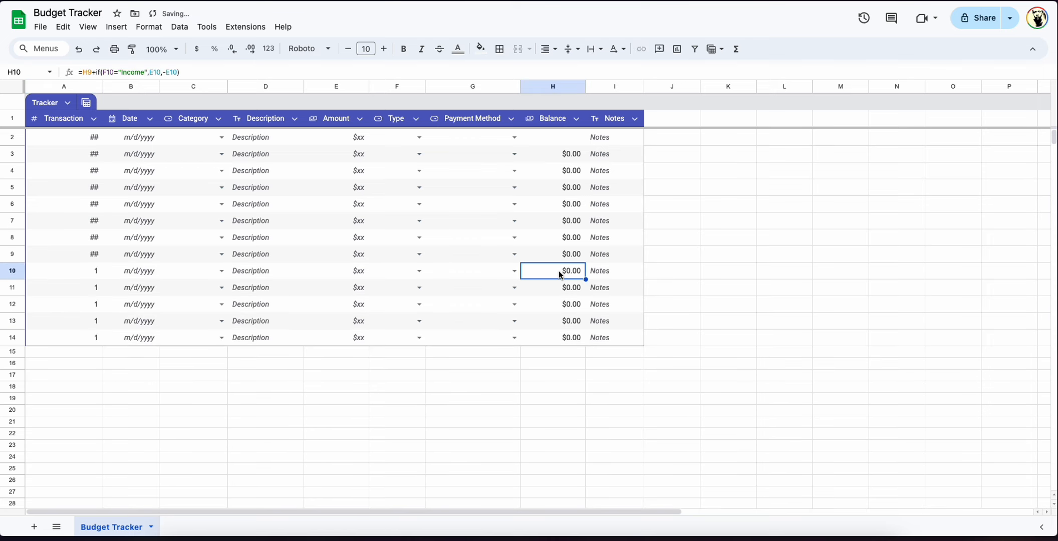
left_click(567, 253)
left_click(568, 265)
left_click(572, 303)
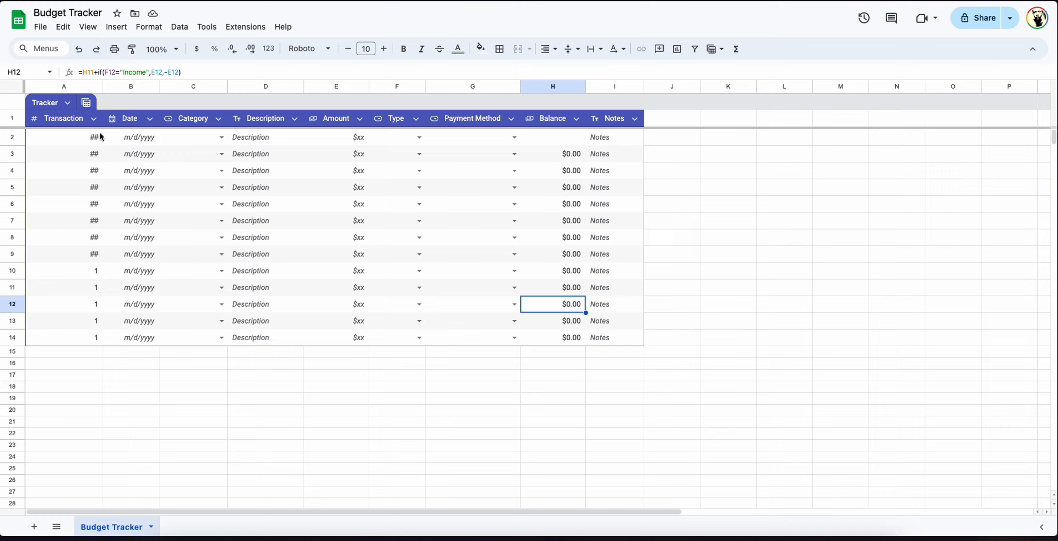
Clear the test numbers from the Transaction column across A2:A14
left_click_drag(95, 141, 88, 343)
key("ctrl+d")
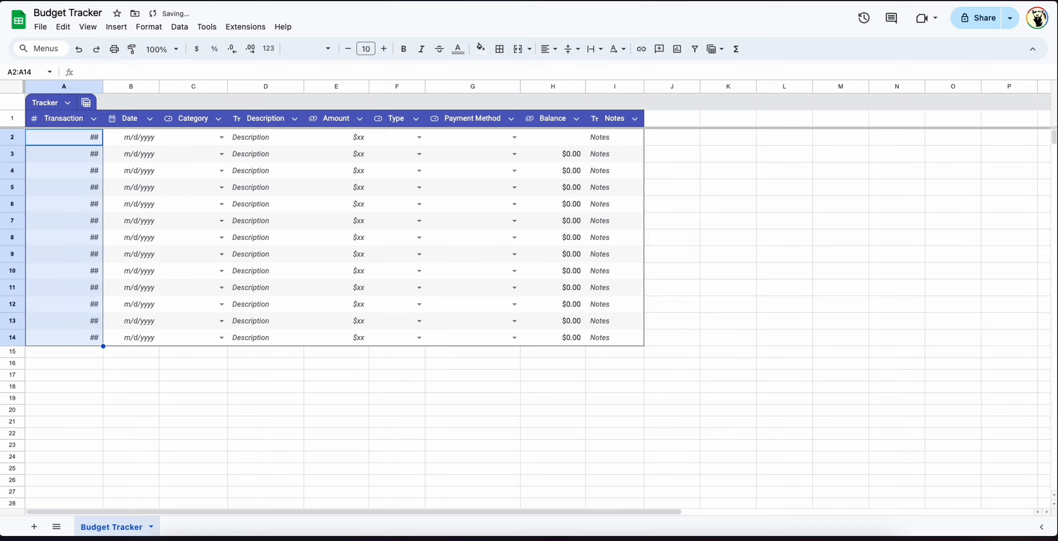
left_click(189, 187)
Start the first data row with transaction number 1, date 6/5/2024 and category Salary
left_click(70, 134)
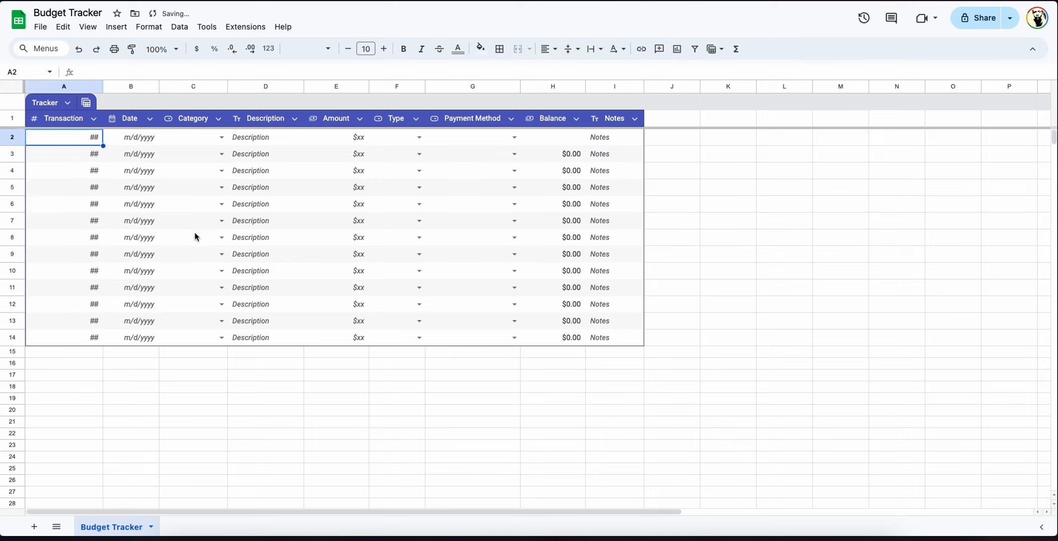
type("1")
key("Return")
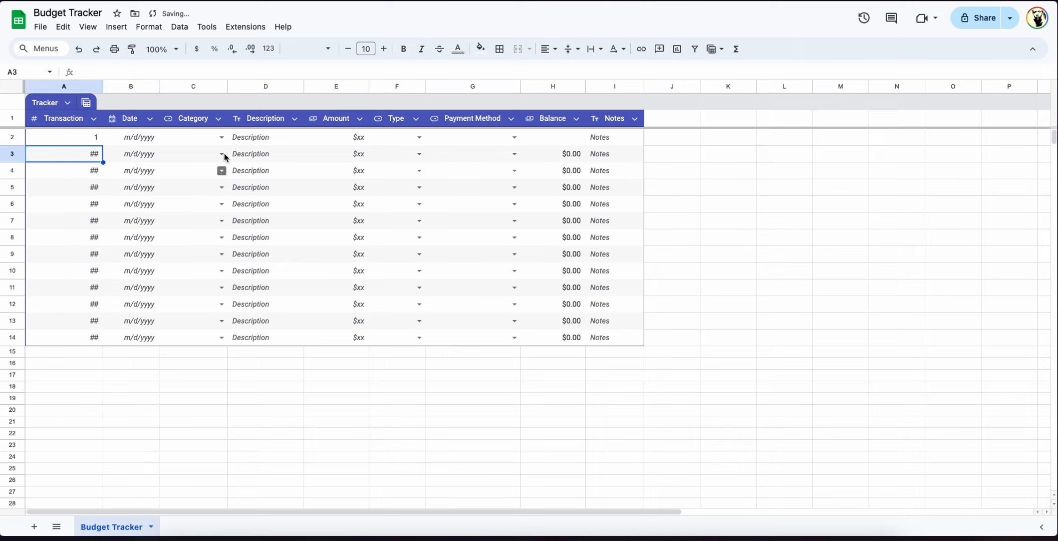
double_click(127, 138)
left_click(128, 200)
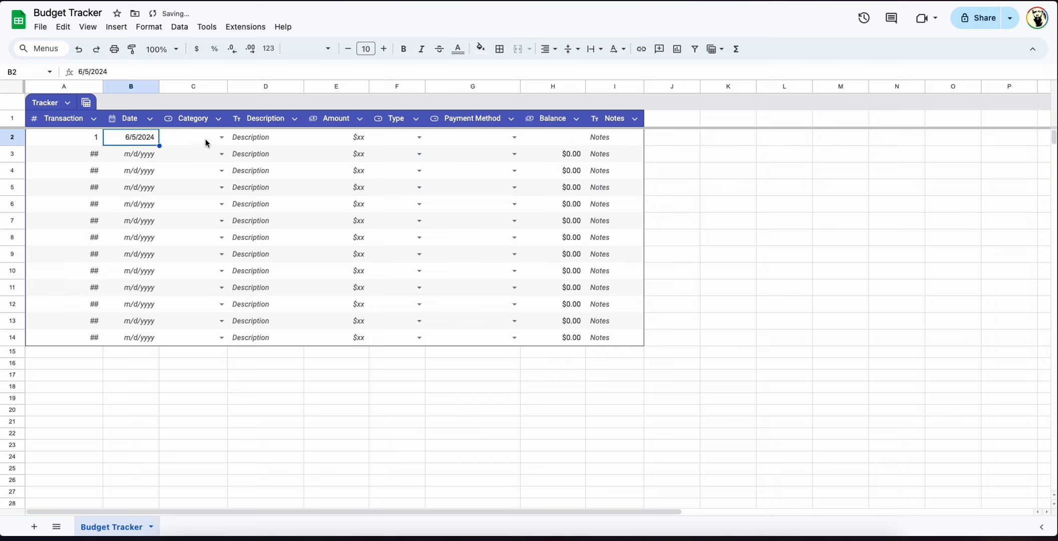
left_click(219, 136)
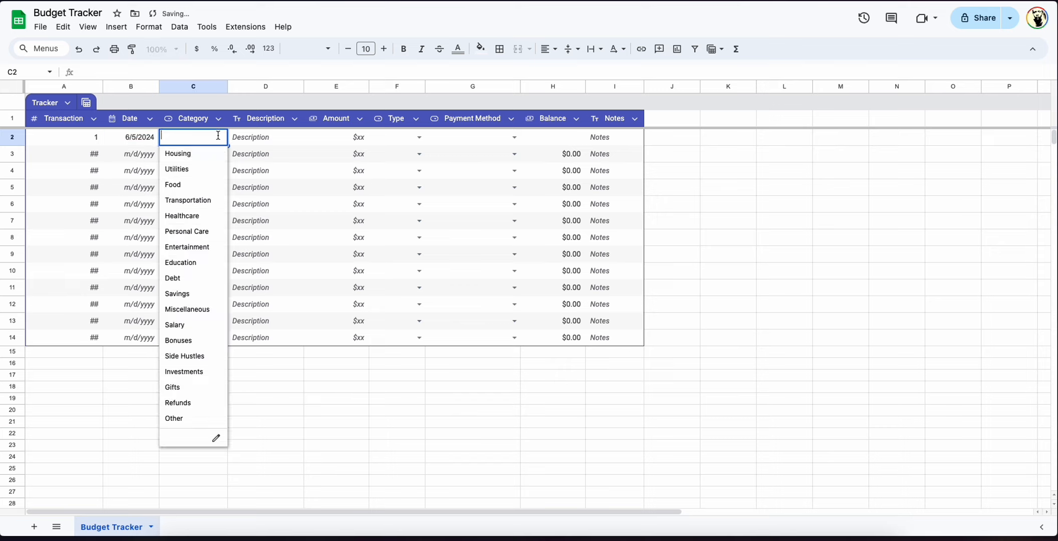
left_click(192, 326)
Enter the description "Payment from July" and the amount 3500 in the first data row, and review the Balance column
left_click(269, 143)
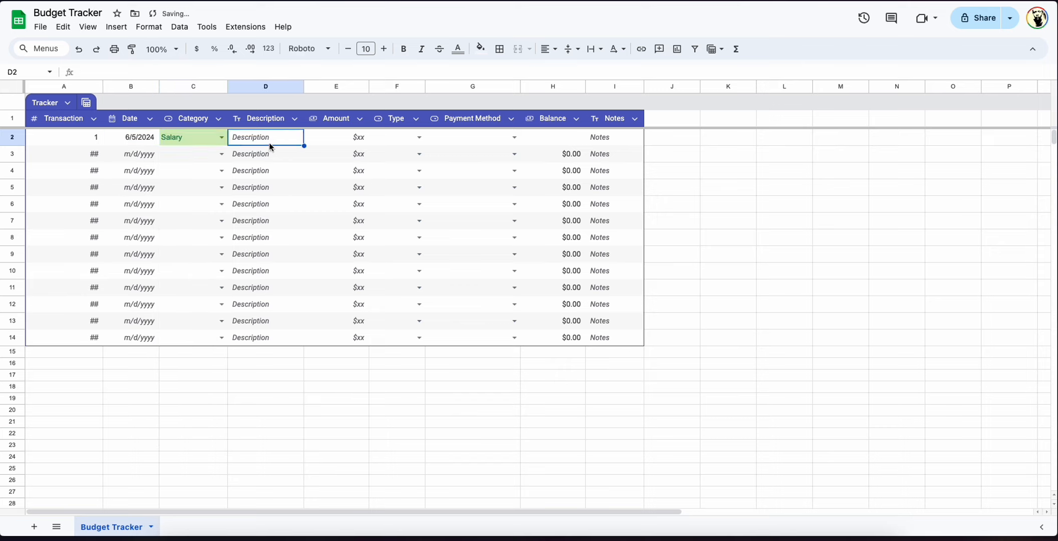
type("Payment")
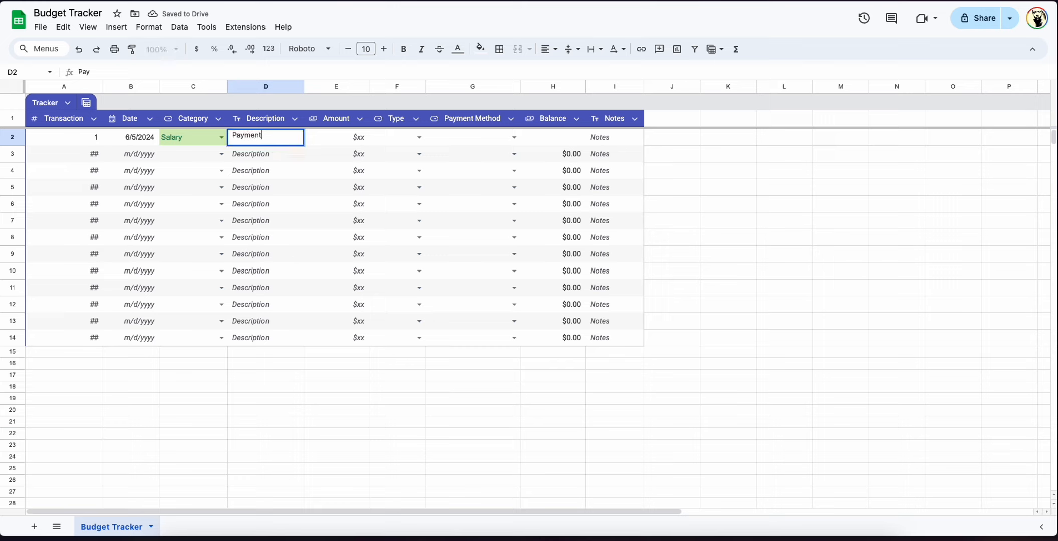
type(" from July")
key("Return")
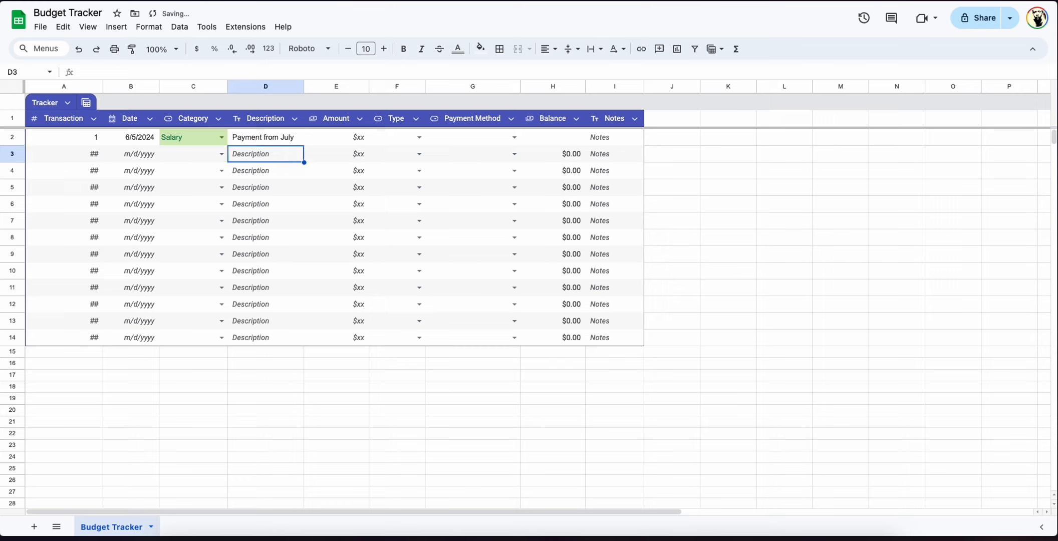
left_click(344, 156)
left_click(347, 138)
type("3")
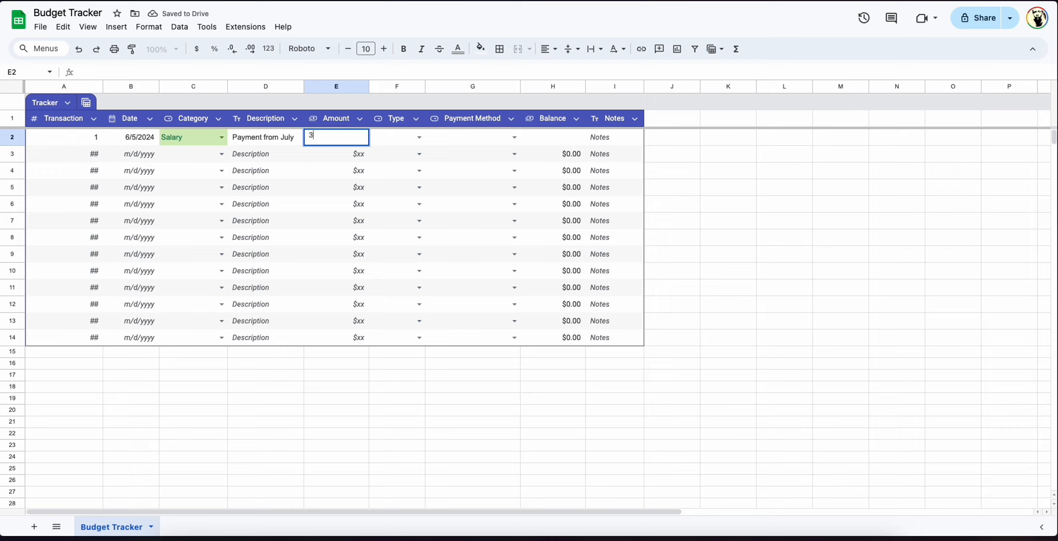
type("500")
key("Return")
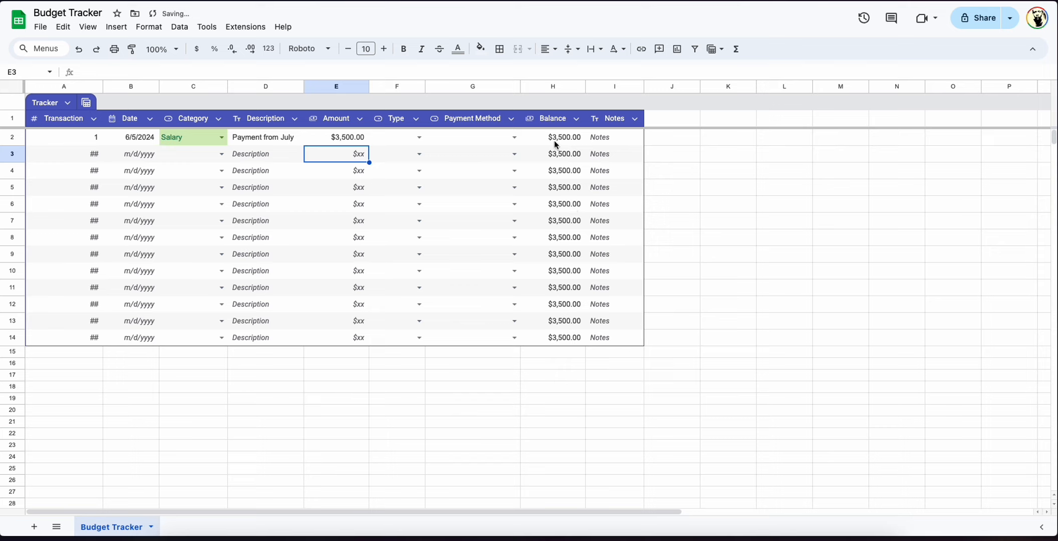
left_click_drag(553, 144, 568, 337)
Set the first transaction's type to Income and its payment method to Bank Transfers
left_click(419, 137)
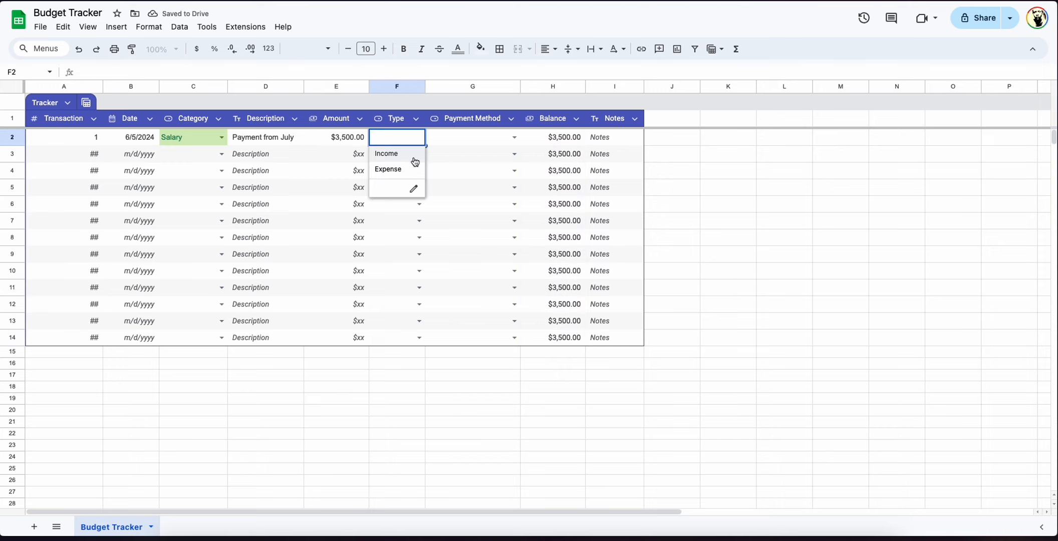
left_click(414, 158)
left_click(478, 158)
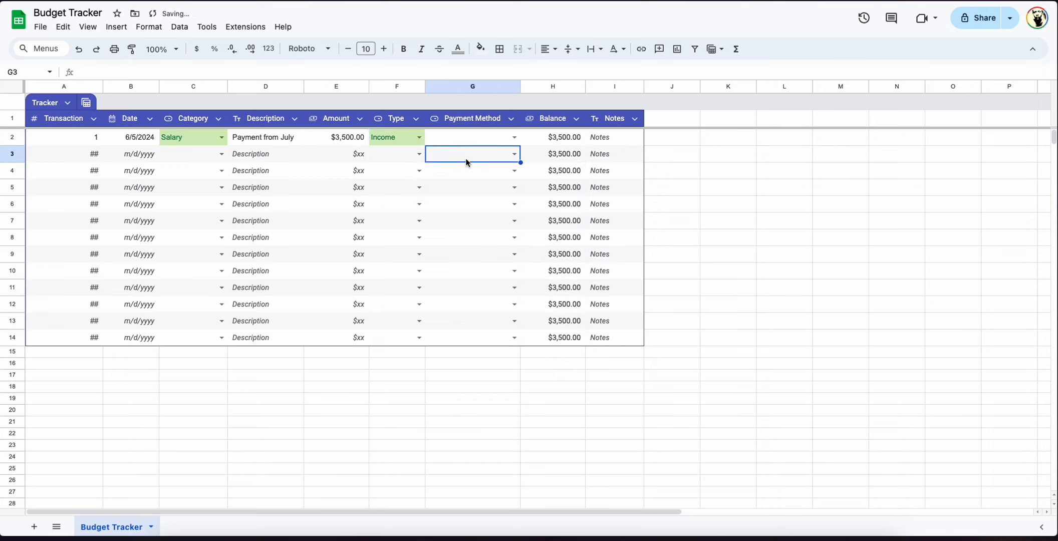
left_click(513, 138)
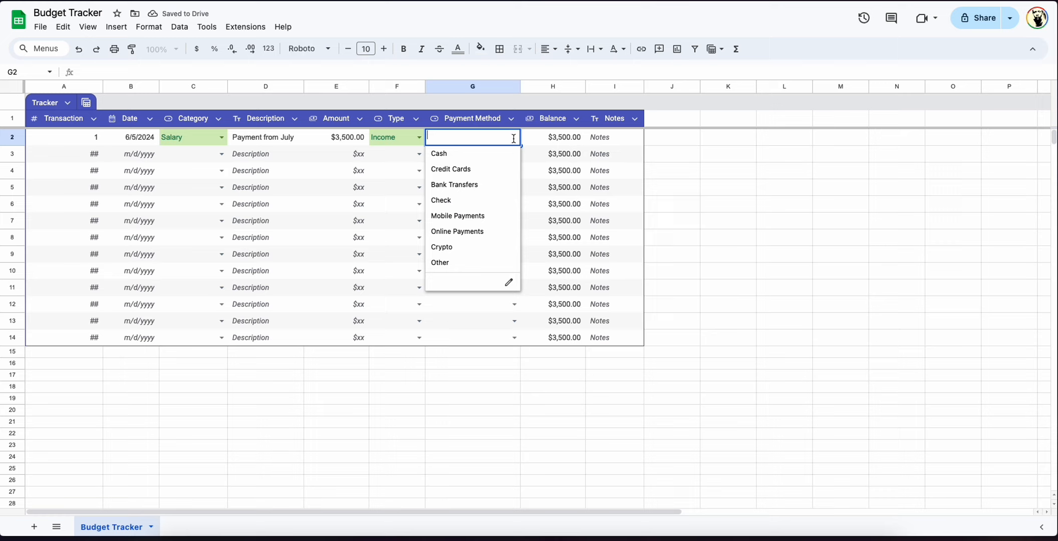
left_click(493, 185)
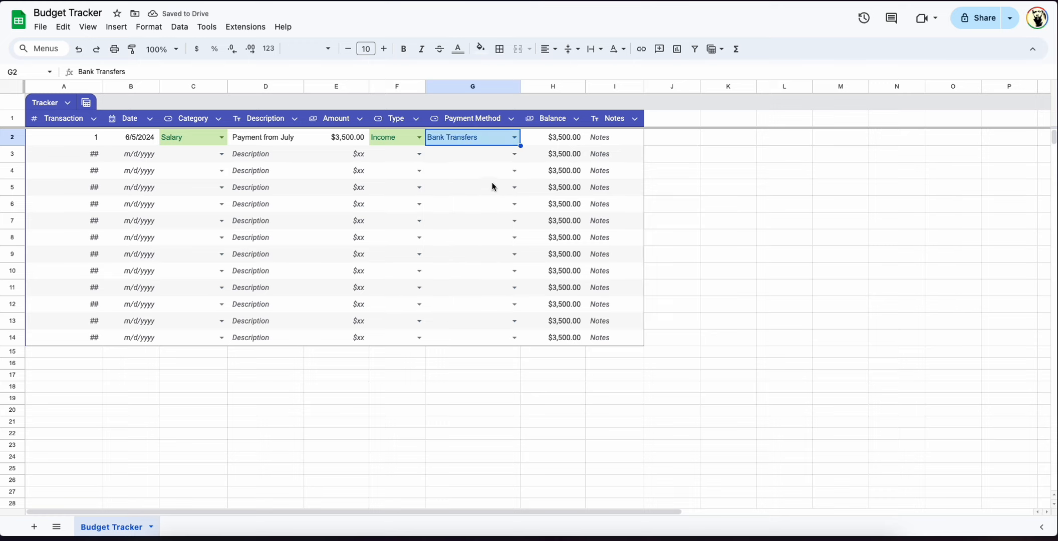
Add the note "Payment that was delayed" to the first transaction and fit the Notes column width to it
key("Right")
key("Right")
type("Payment")
key("Return")
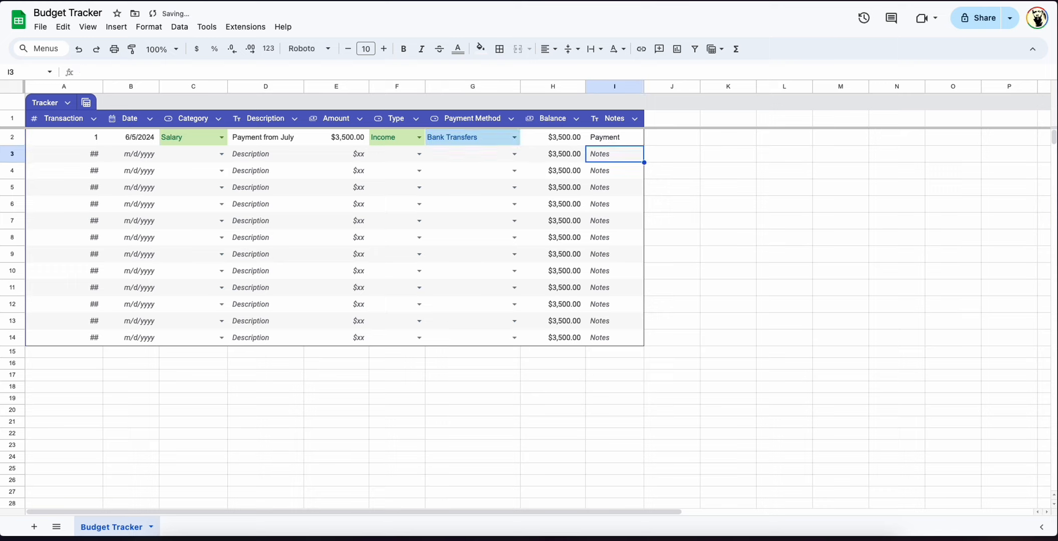
double_click(623, 137)
type("that was due")
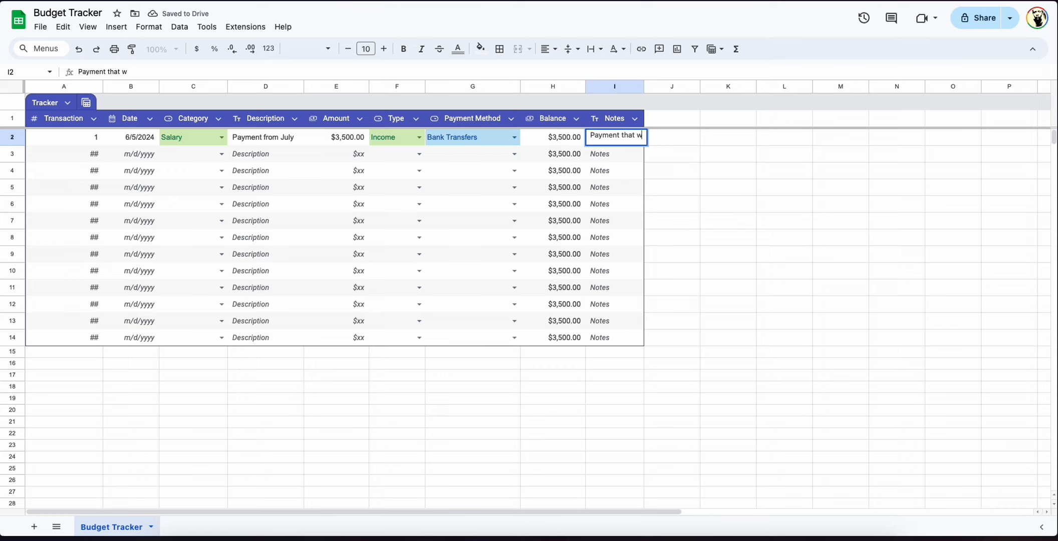
key("Return")
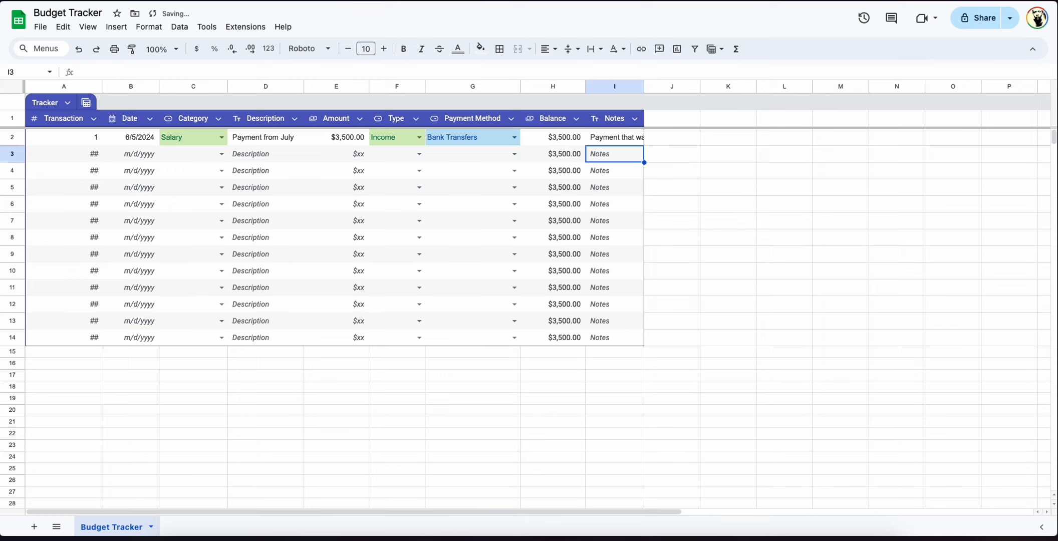
double_click(644, 86)
Start the second data row with transaction number 2, date 6/6/2024 and category Utilities
left_click(92, 162)
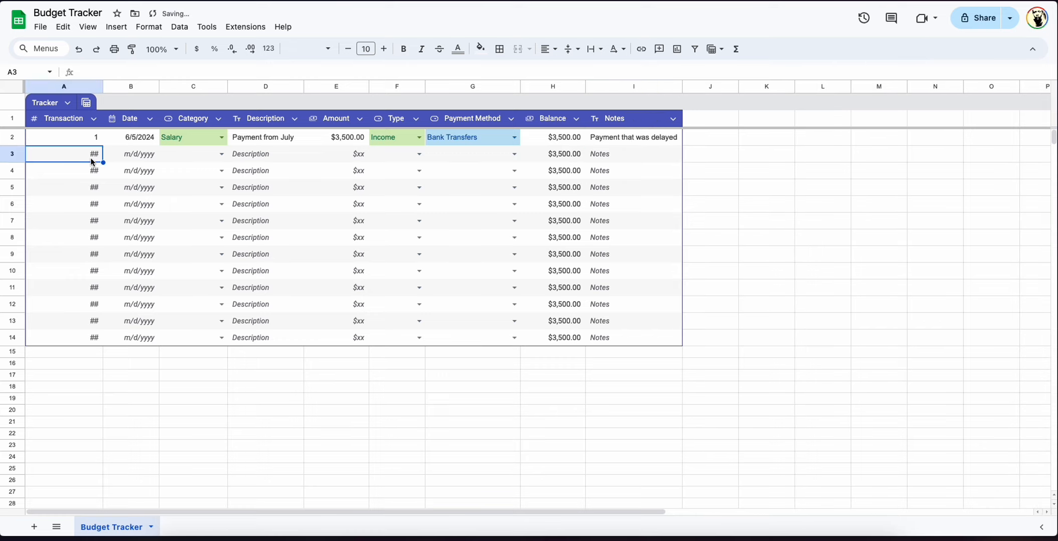
type("2")
key("Return")
key("Up")
key("Right")
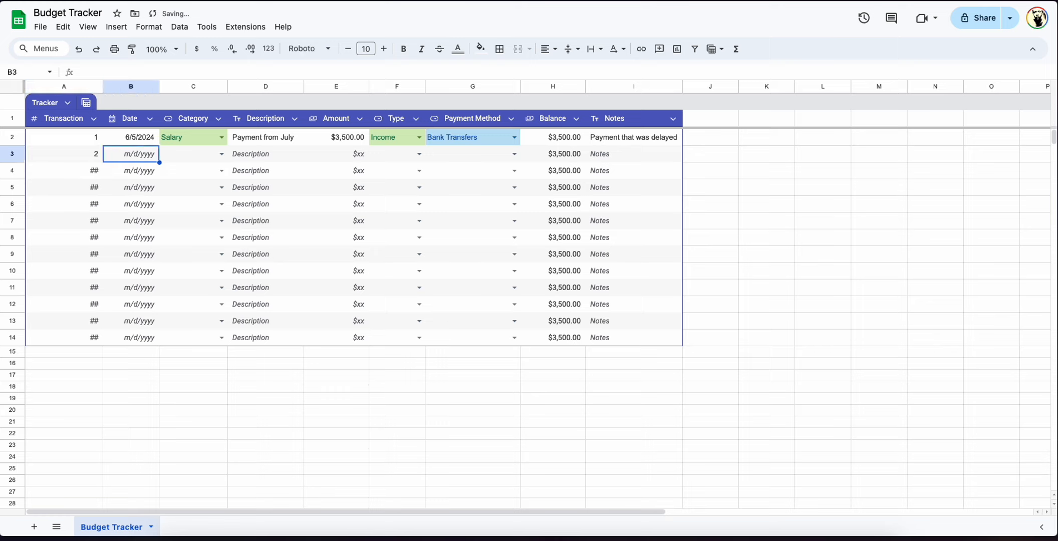
double_click(127, 157)
left_click(146, 219)
left_click(221, 155)
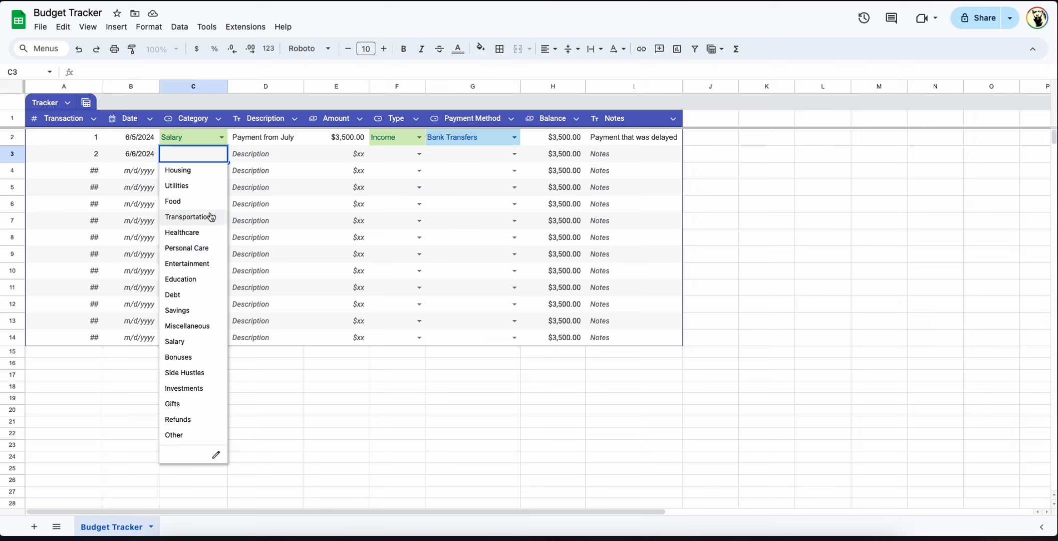
left_click(200, 187)
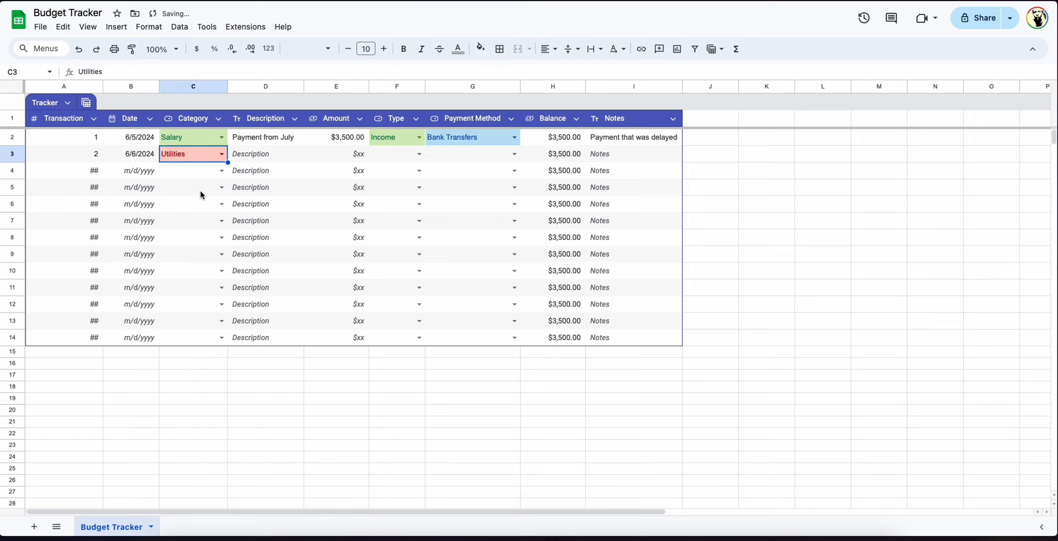
Enter the description "Water" and the amount 200 in the second data row
left_click(263, 155)
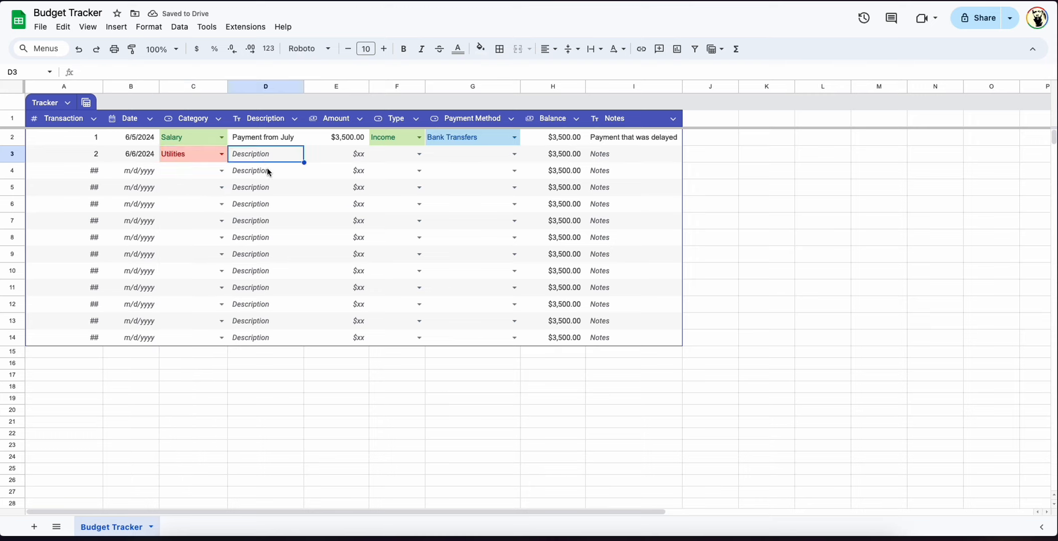
type("Water")
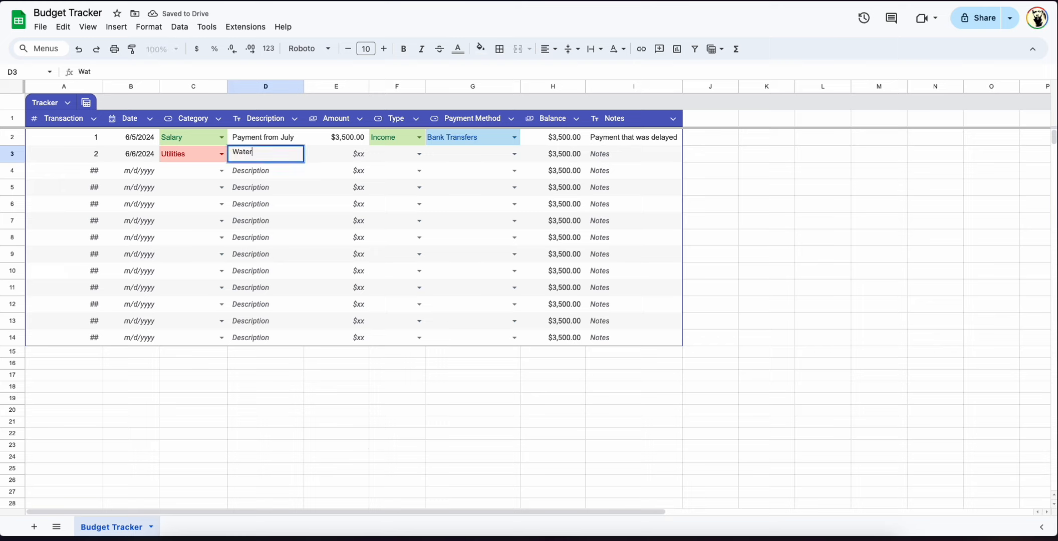
key("Return")
key("Up")
key("Right")
key("Left")
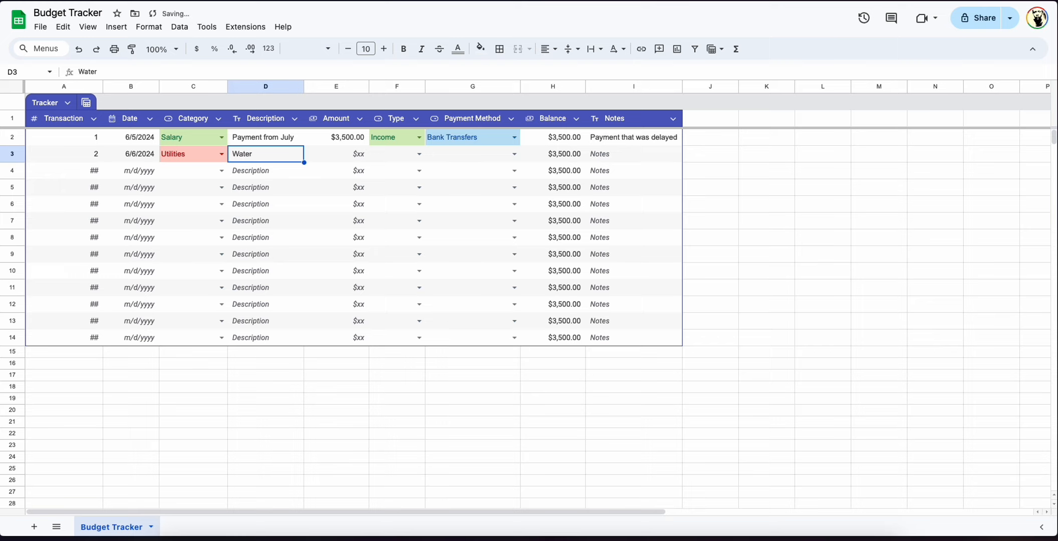
key("Right")
type("200")
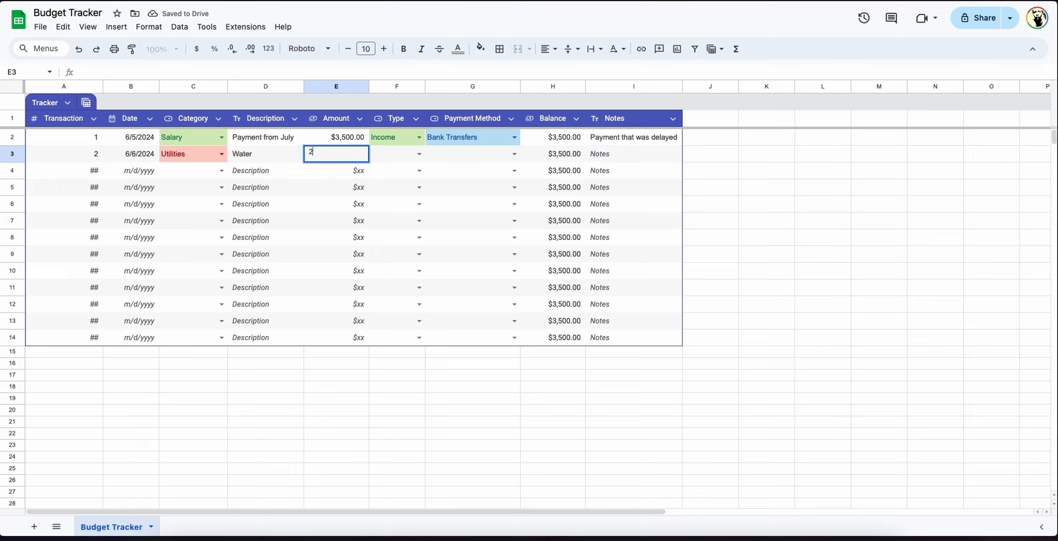
key("Return")
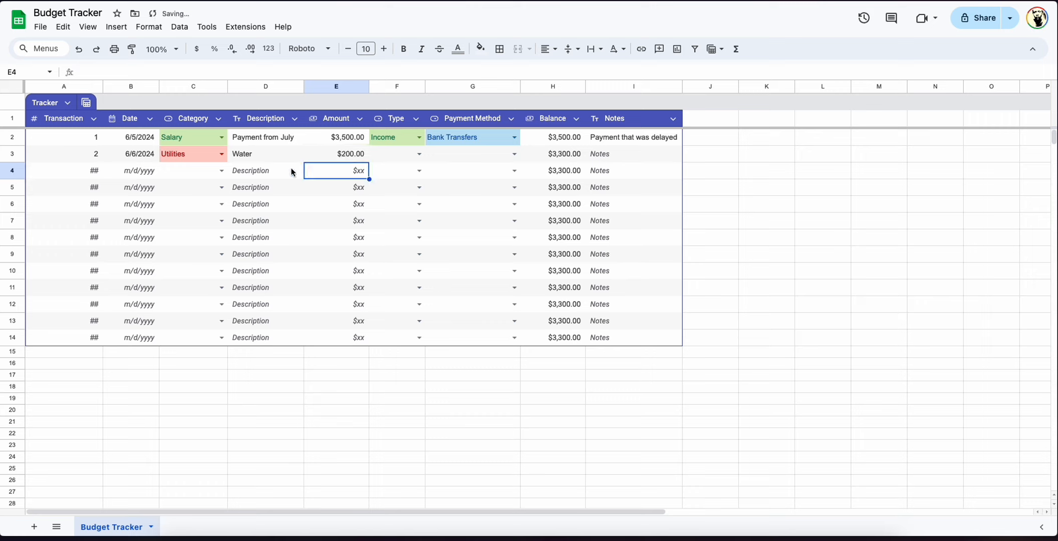
Set the Water transaction's type to Expense and payment method to Cash, and review the Balance column from row 3 down
left_click(411, 156)
left_click(411, 156)
left_click(405, 190)
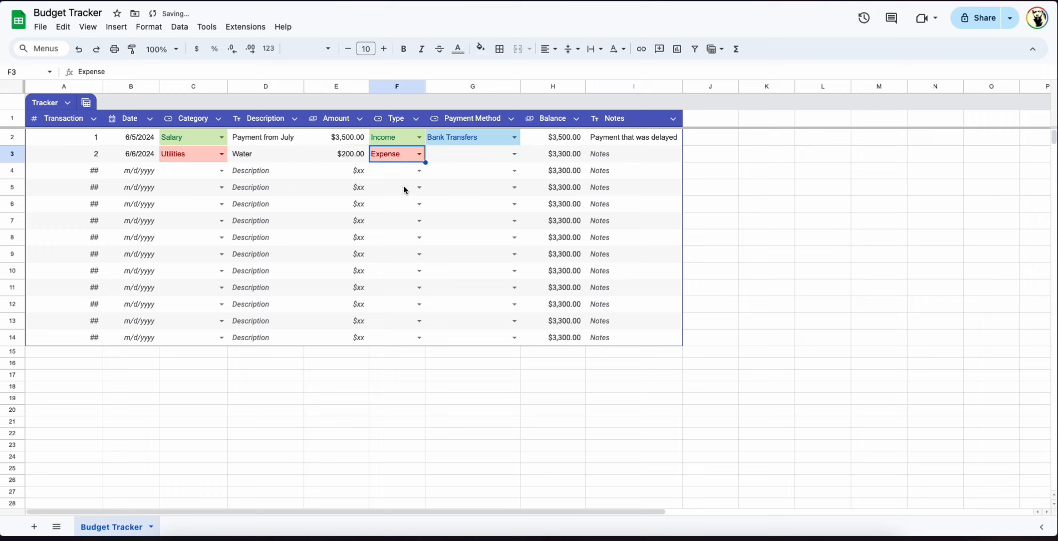
left_click_drag(564, 156, 570, 343)
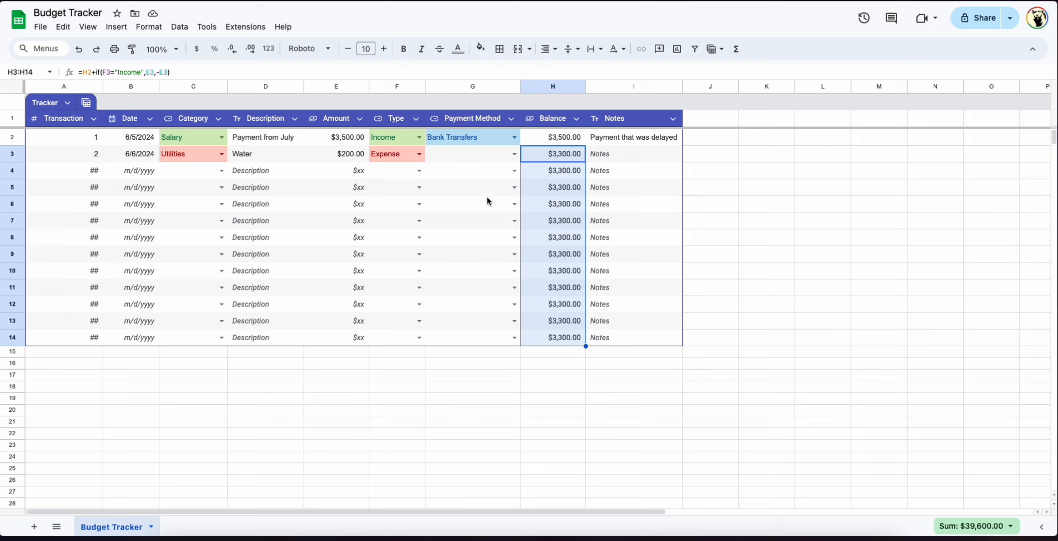
left_click(514, 153)
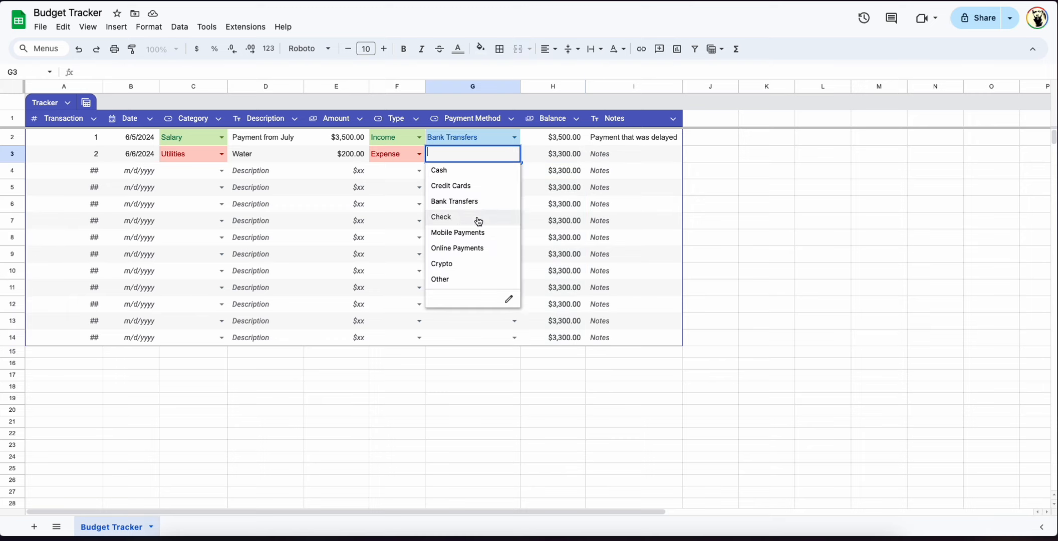
left_click(484, 171)
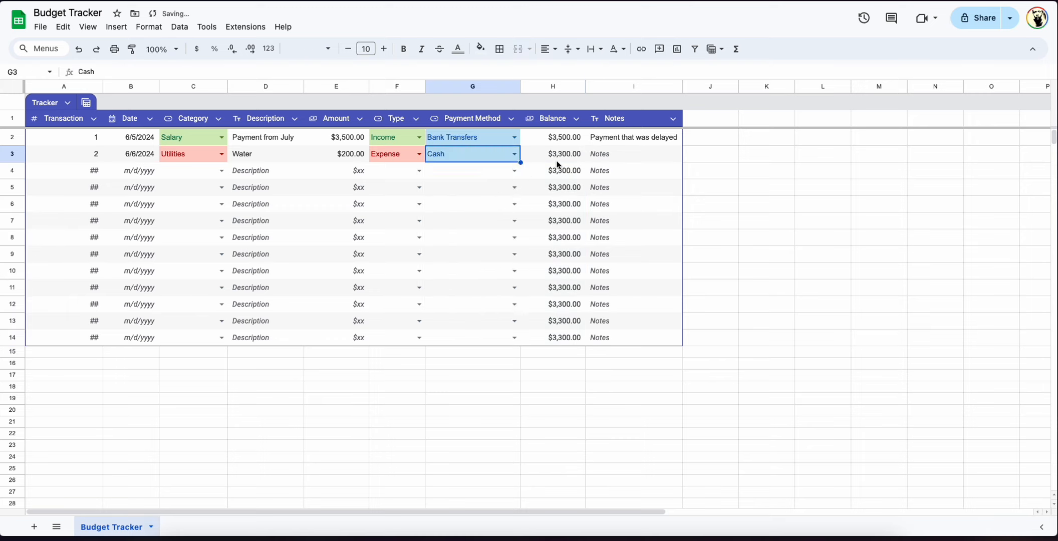
left_click_drag(556, 156, 554, 324)
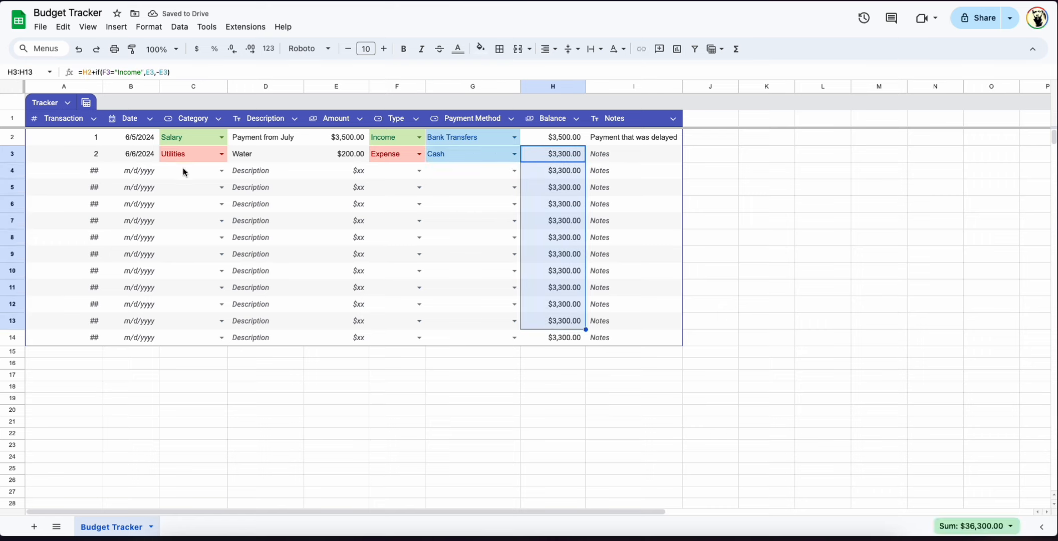
Give the third data row the date 6/6/2024 and the category Food
left_click(146, 171)
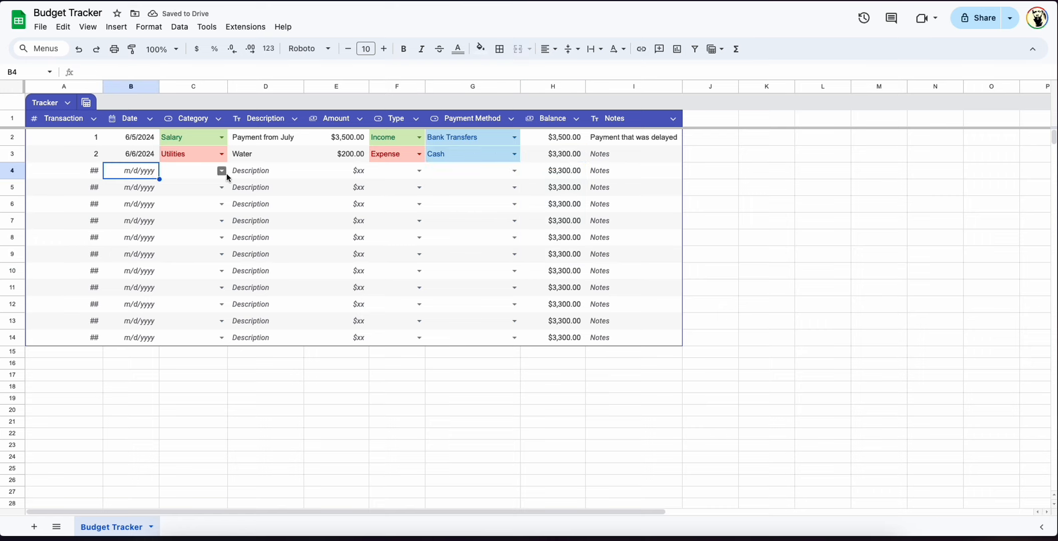
left_click(144, 172)
double_click(144, 173)
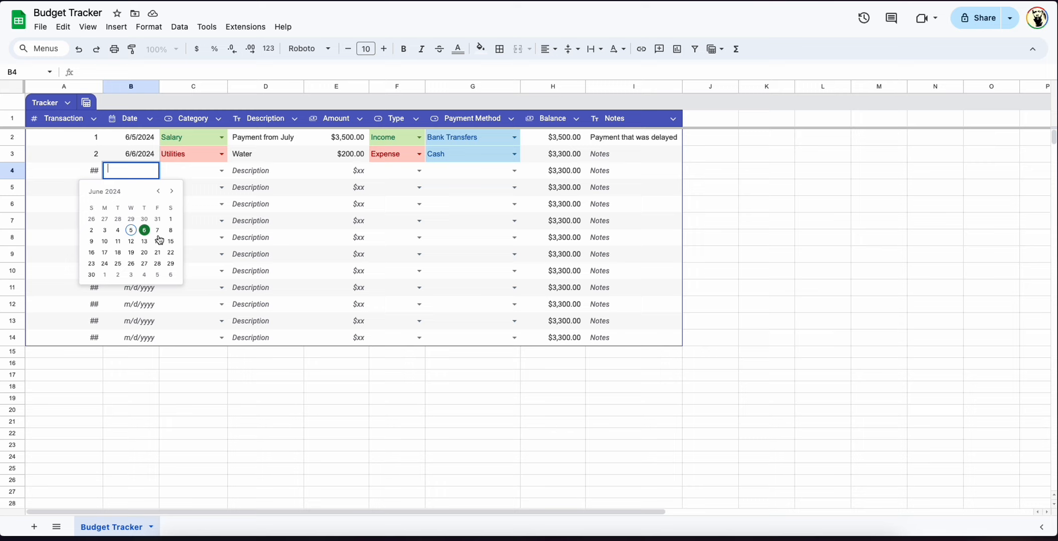
left_click(146, 233)
left_click(222, 168)
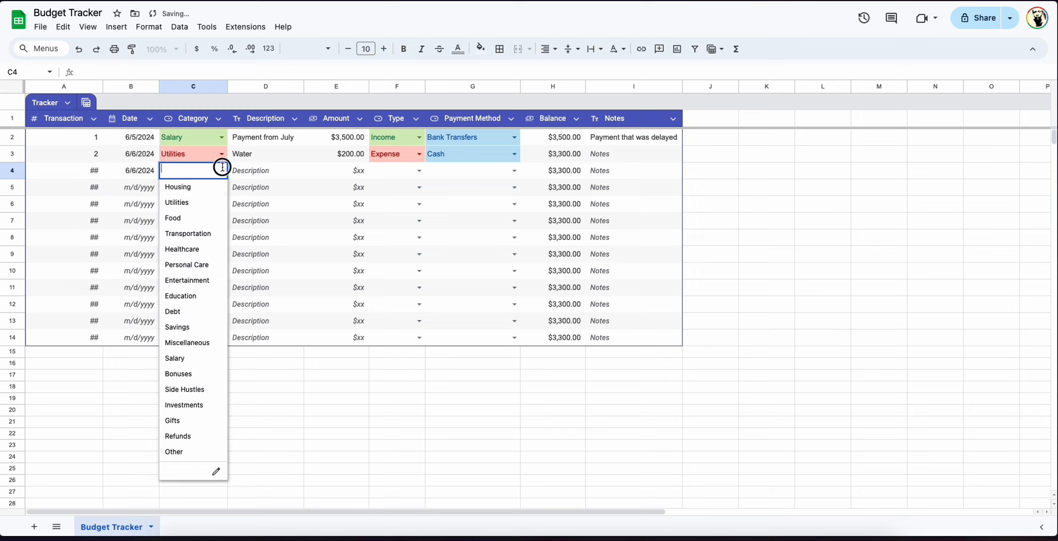
left_click(201, 219)
Enter the description "Groceries" and the amount 400 in the third data row
left_click(283, 170)
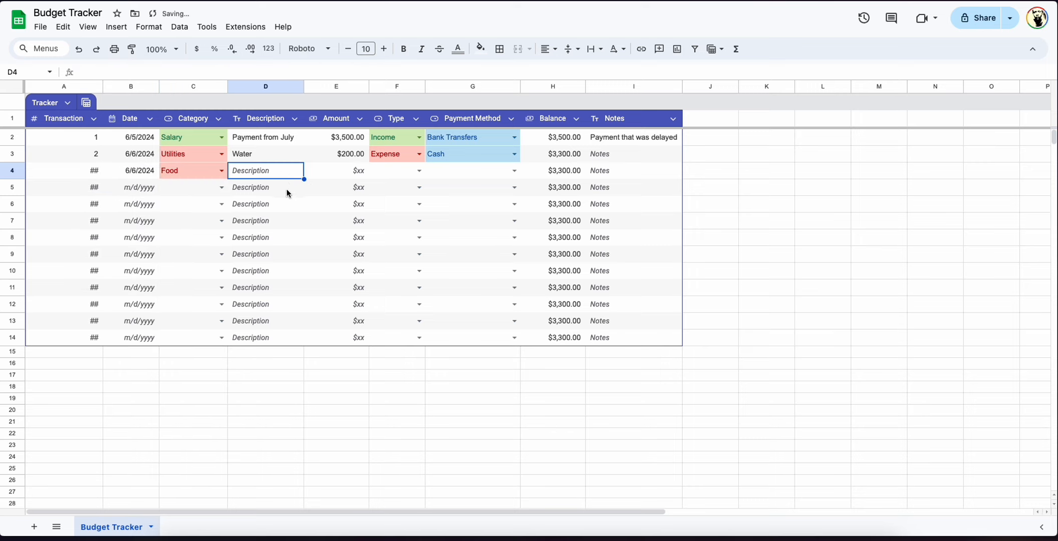
type("Groceries")
key("Return")
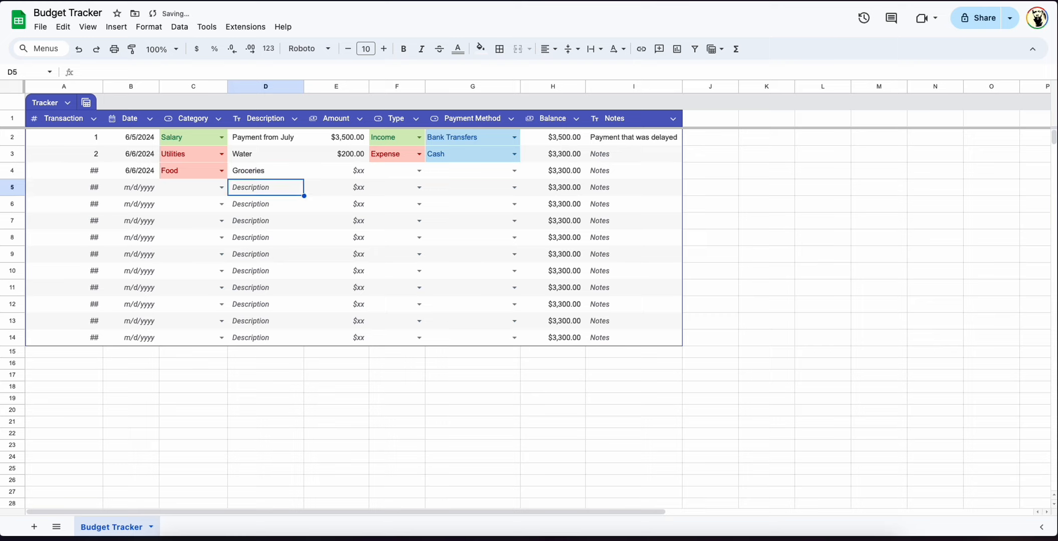
left_click(349, 176)
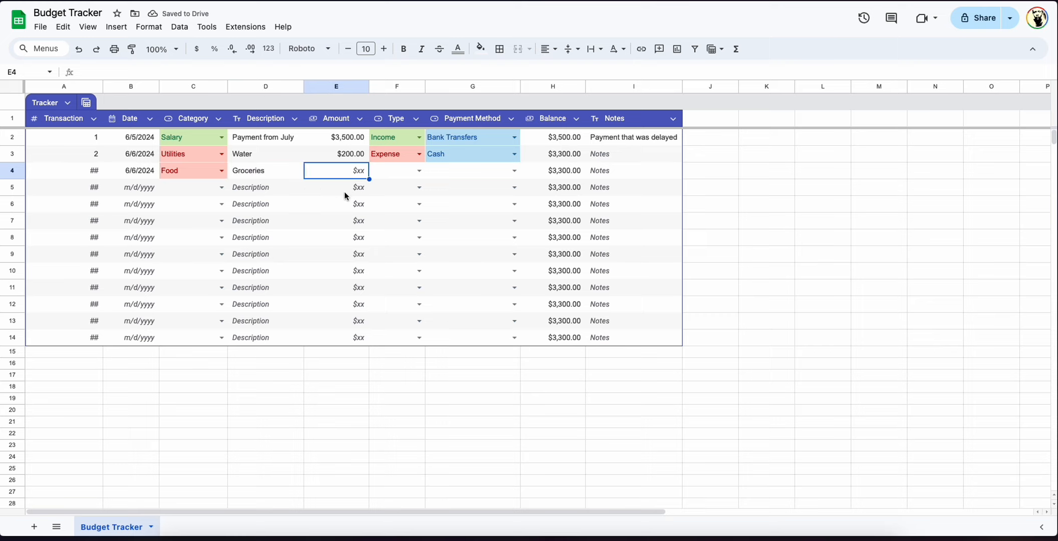
type("400")
key("Return")
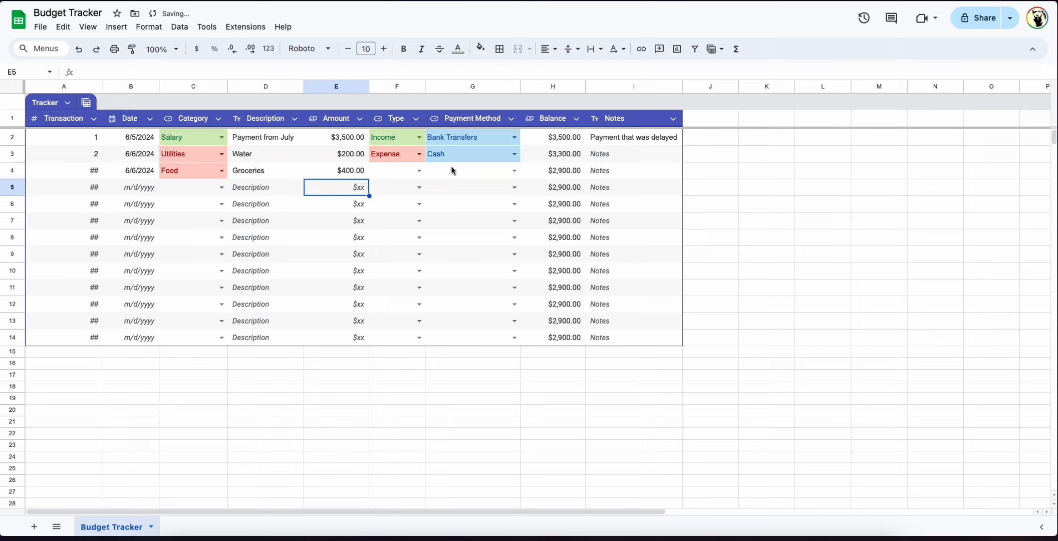
Set the Groceries transaction's type to Expense and payment method to Credit Cards, and review the running values in the Balance column
left_click(413, 172)
left_click(420, 170)
left_click(388, 203)
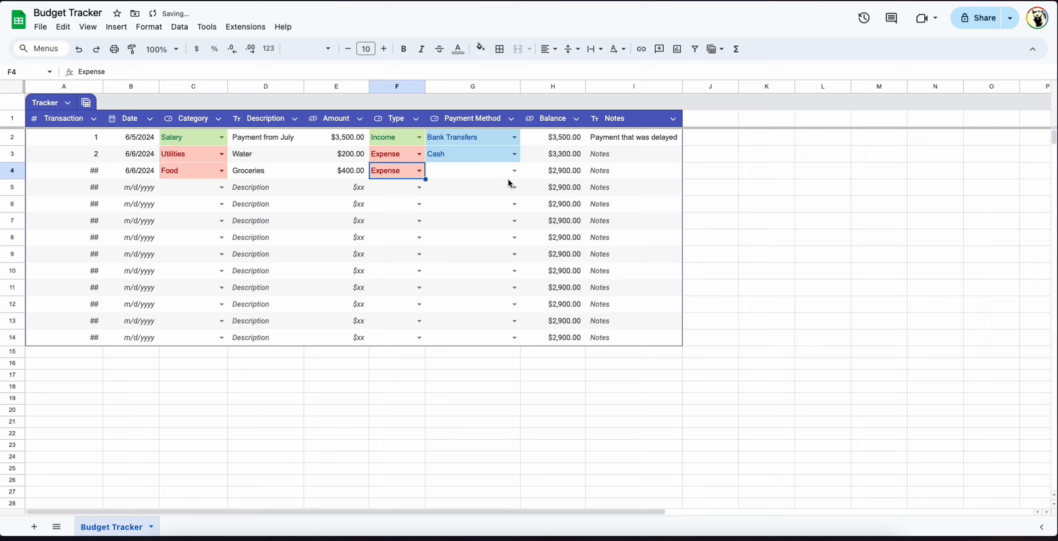
left_click(514, 172)
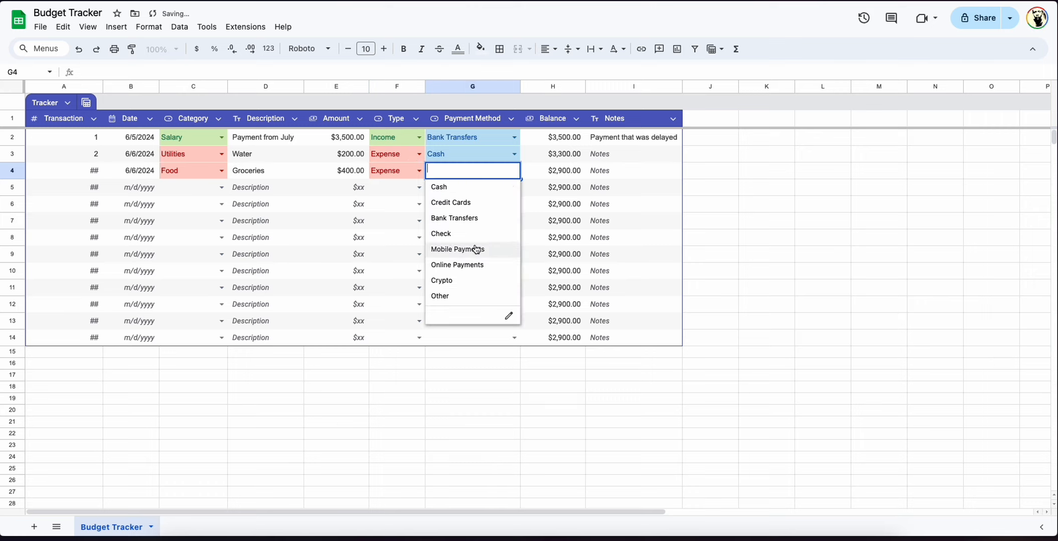
left_click(465, 202)
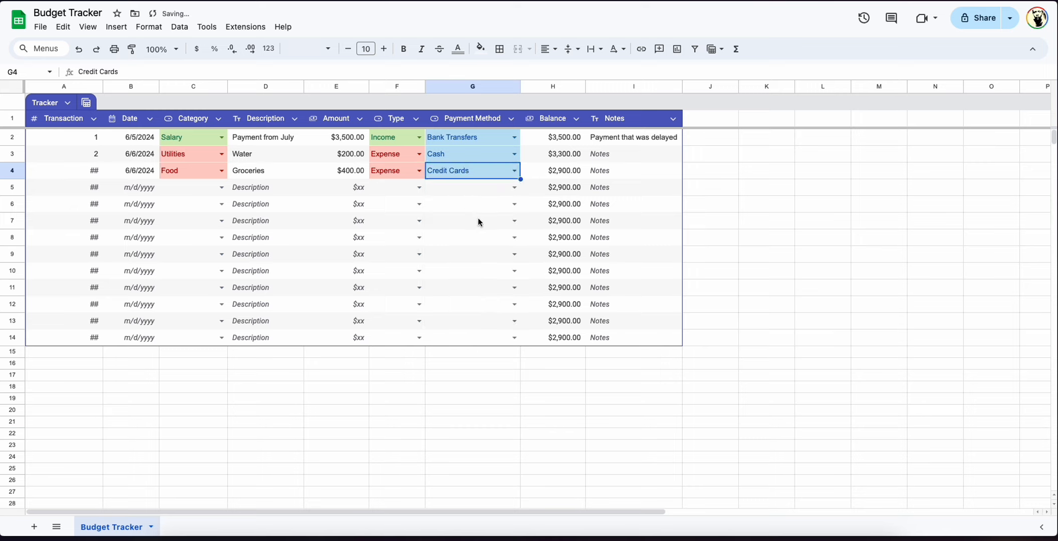
left_click(478, 225)
left_click_drag(554, 142, 566, 340)
left_click(563, 188)
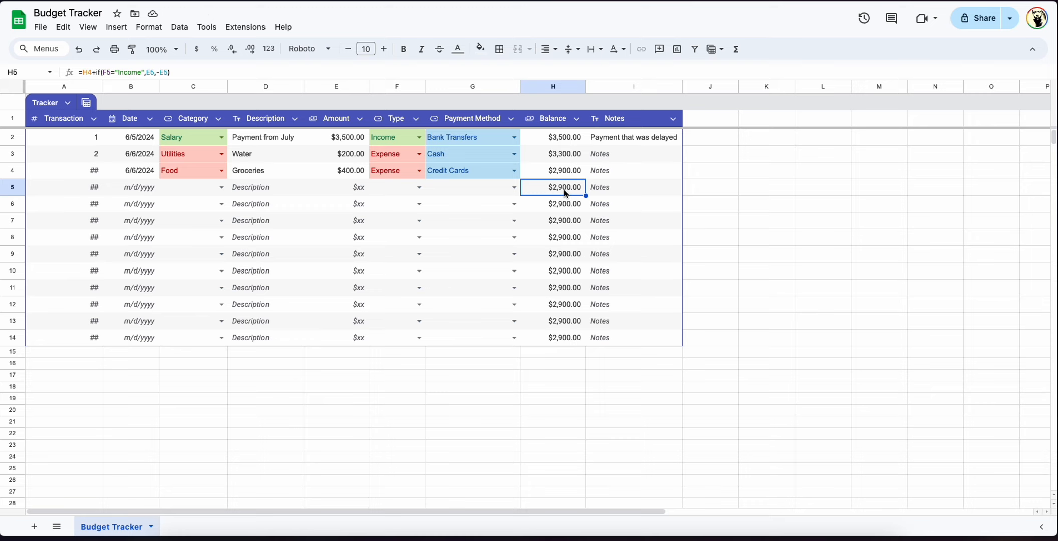
left_click_drag(563, 190, 566, 335)
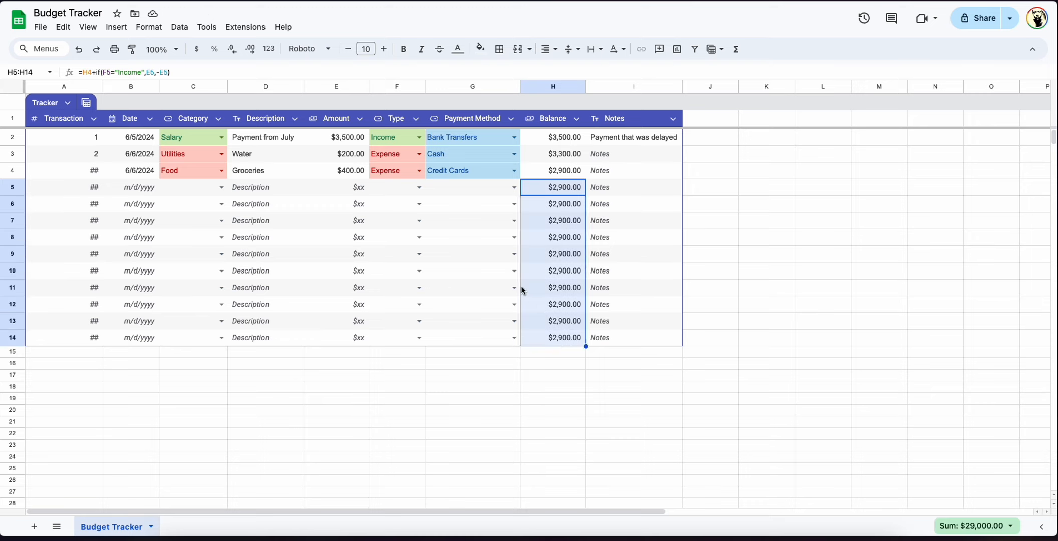
Enter transaction number 3 for the Groceries row in cell A4
left_click(219, 188)
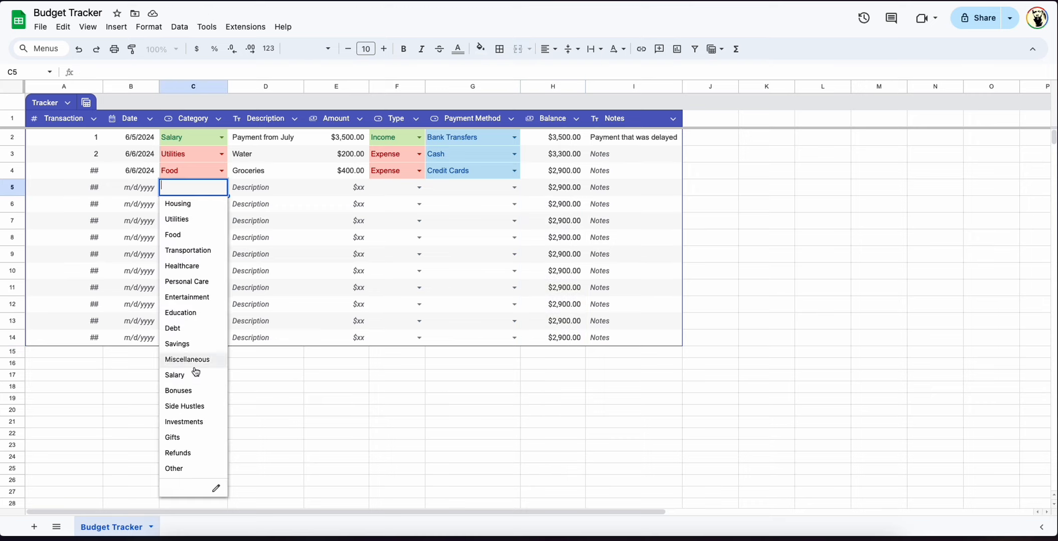
left_click(98, 174)
type("3")
key("Return")
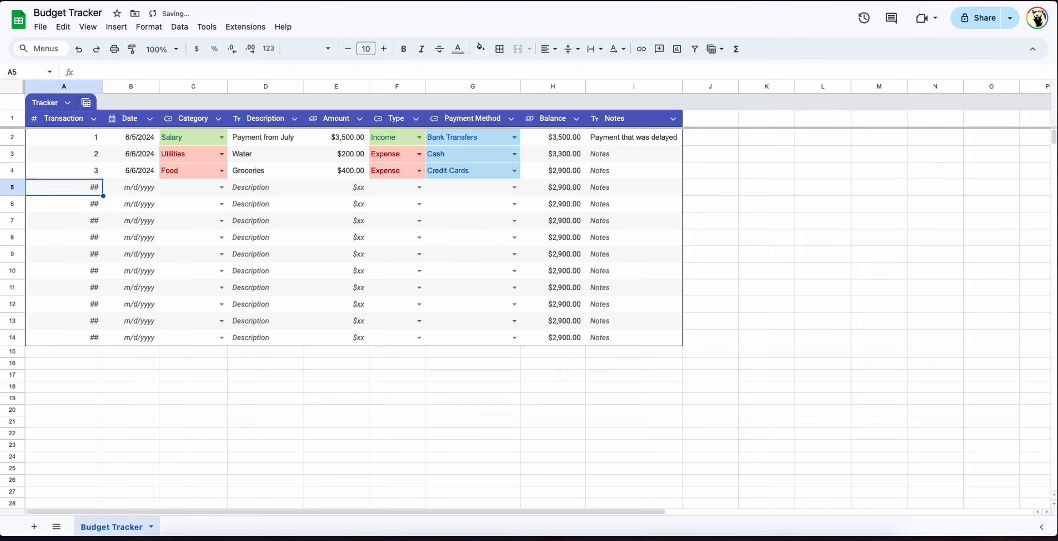
Start row 5 of the tracker with transaction number 4, the date 6/6/2024 and the category Debt
type("4")
key("Tab")
double_click(120, 188)
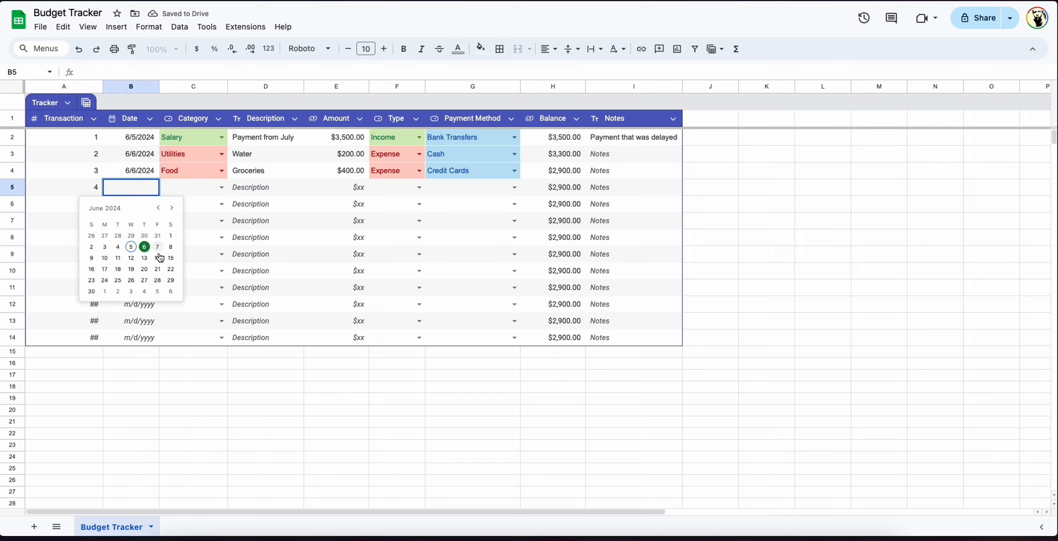
left_click(144, 246)
left_click(221, 187)
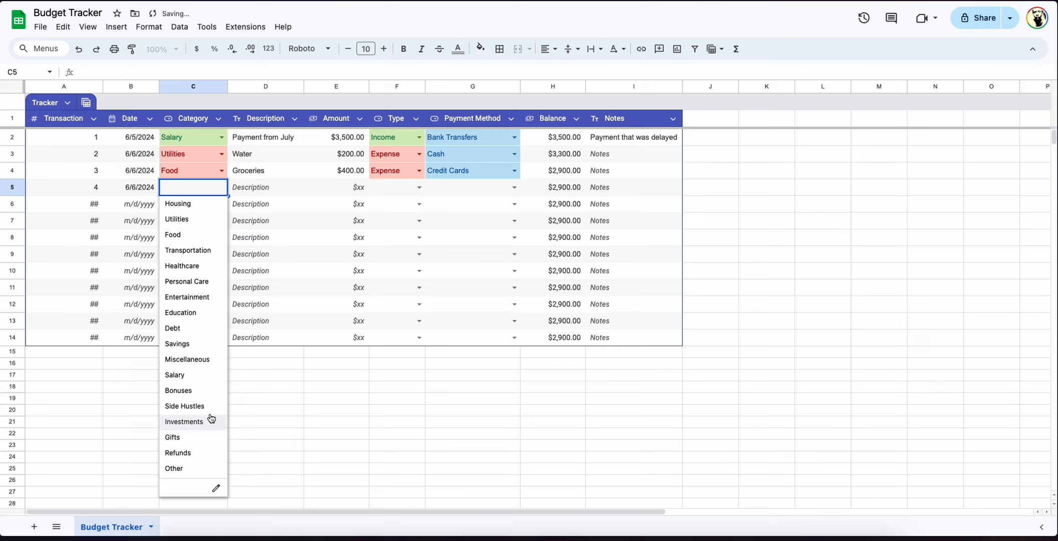
left_click(212, 330)
Enter the description "Car" and the amount 1200 for transaction 4
left_click(289, 193)
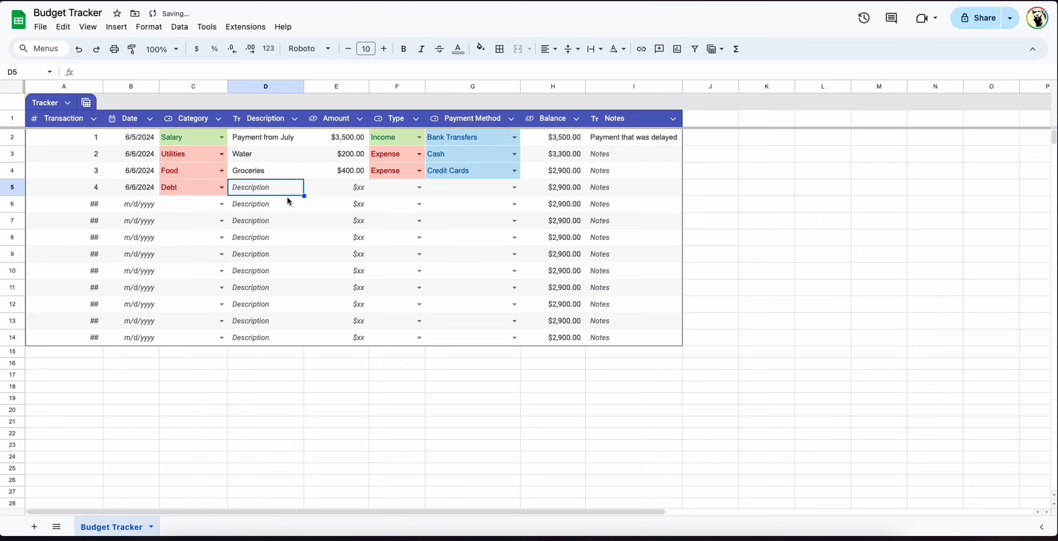
type("Car")
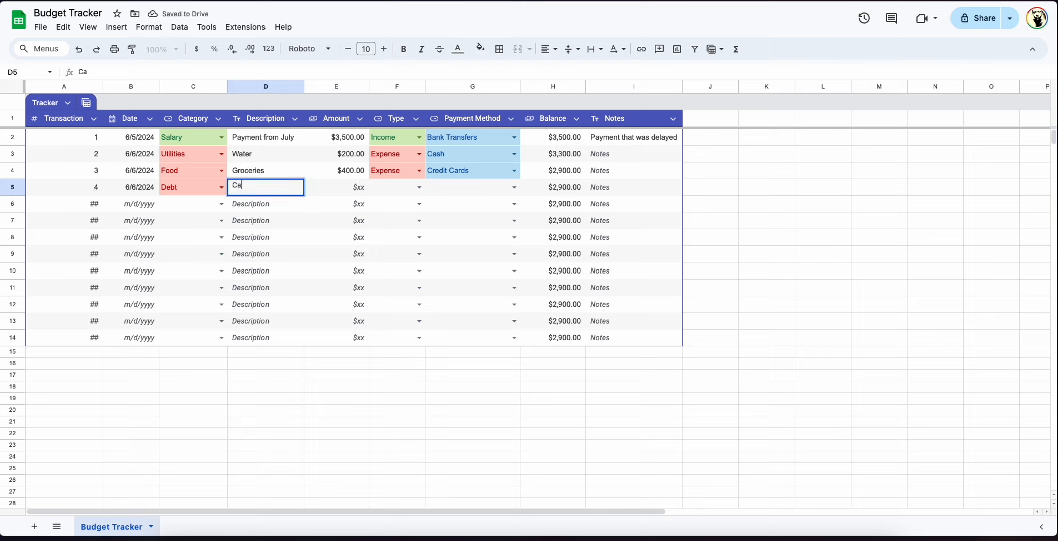
key("Tab")
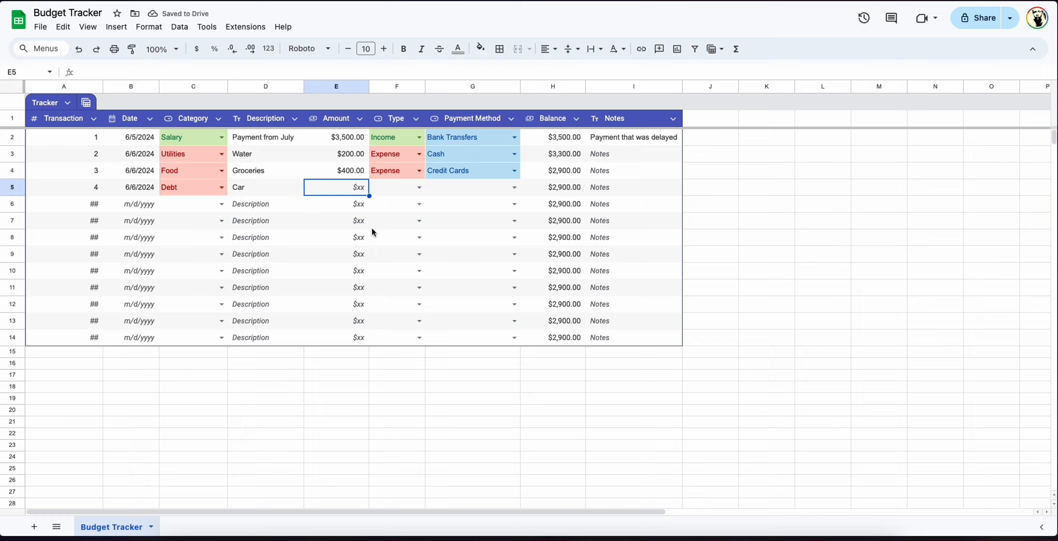
type("1200")
key("Return")
Set the Car transaction's type to Expense and its payment method to Crypto
left_click(419, 188)
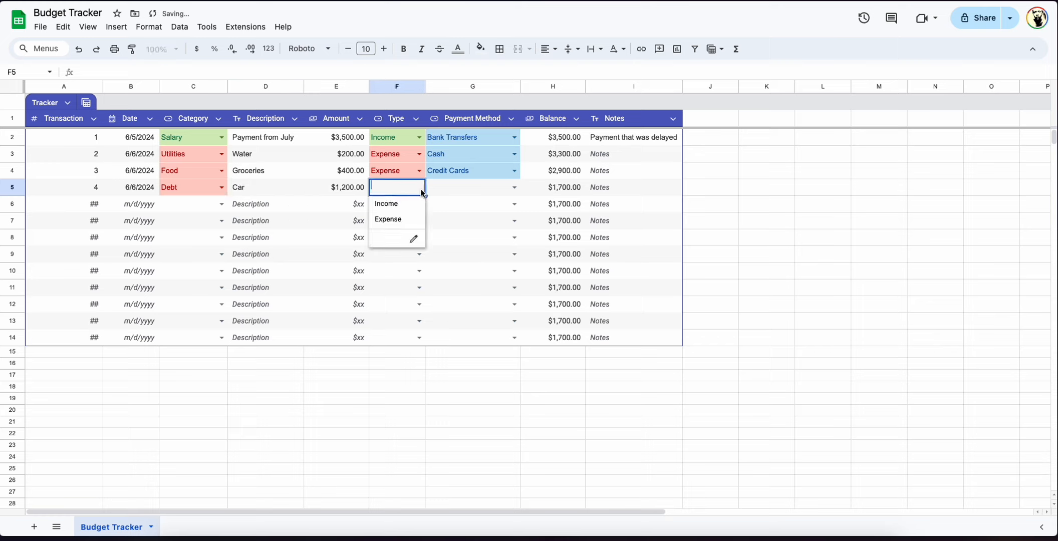
left_click(405, 221)
left_click(514, 187)
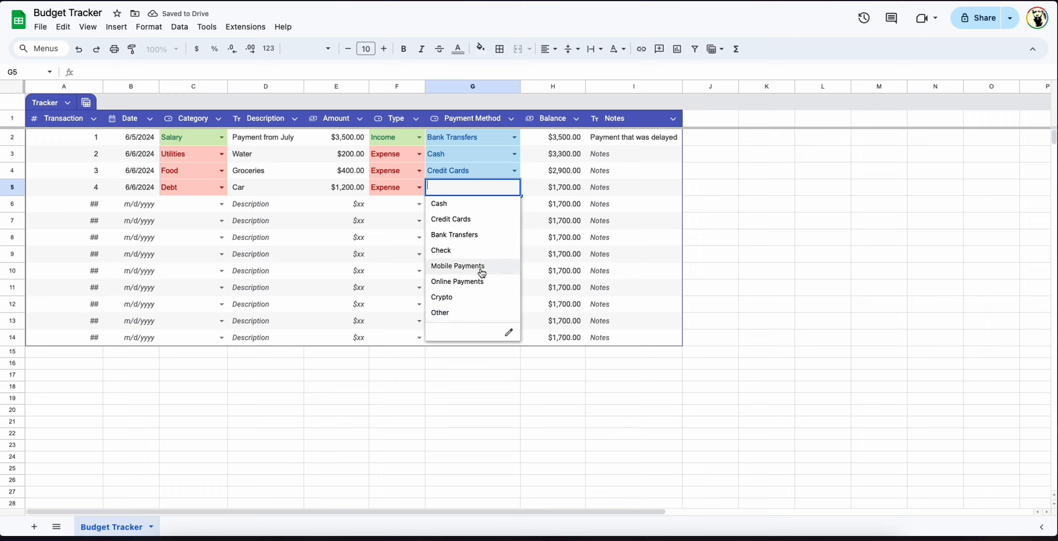
left_click(480, 299)
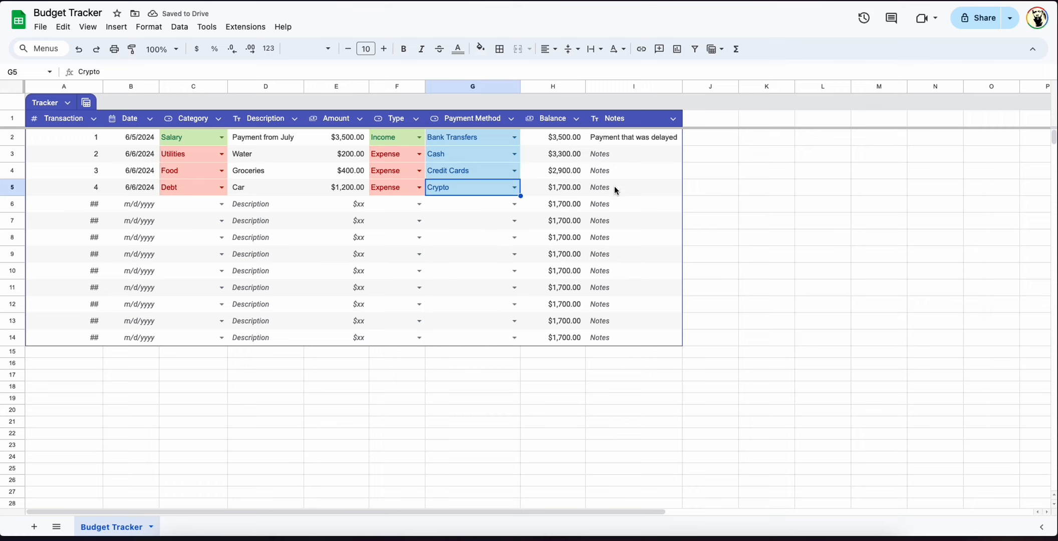
Fill the Notes cells of the Water, Groceries and Car transactions with a dash "-"
left_click(616, 159)
type("-")
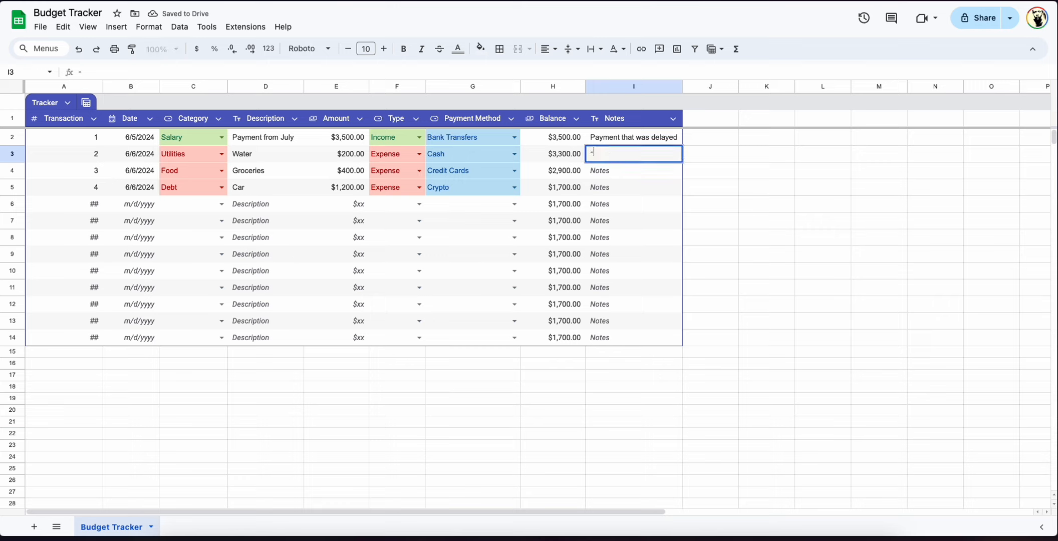
key("Return")
type("-")
key("Return")
type("-")
key("Return")
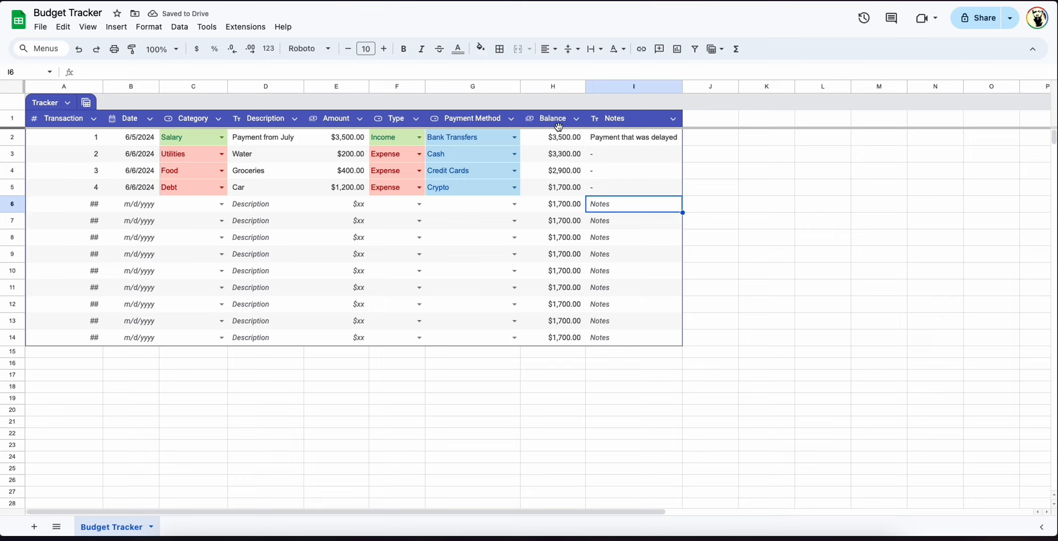
left_click_drag(558, 135, 564, 257)
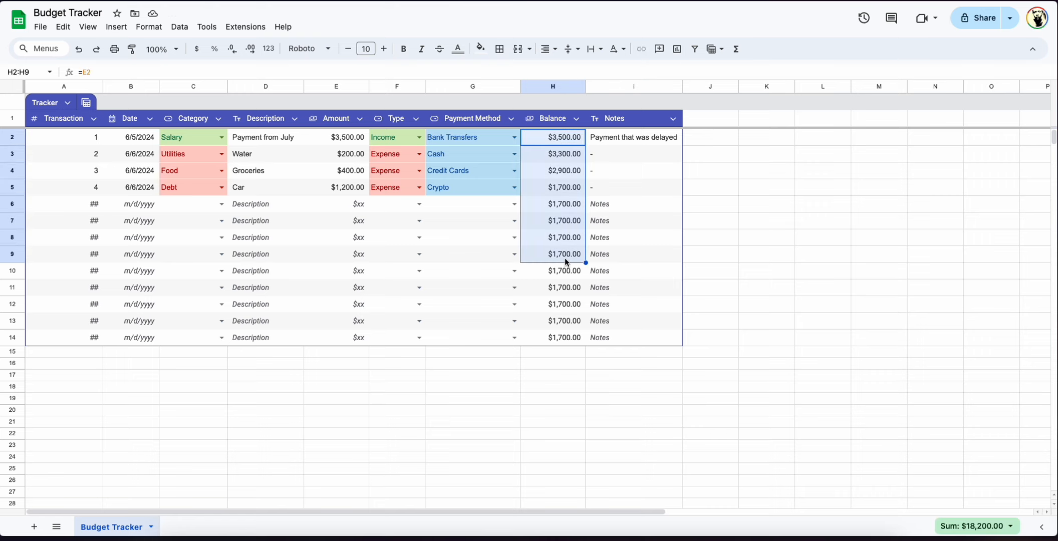
left_click(562, 220)
left_click_drag(562, 203, 266, 325)
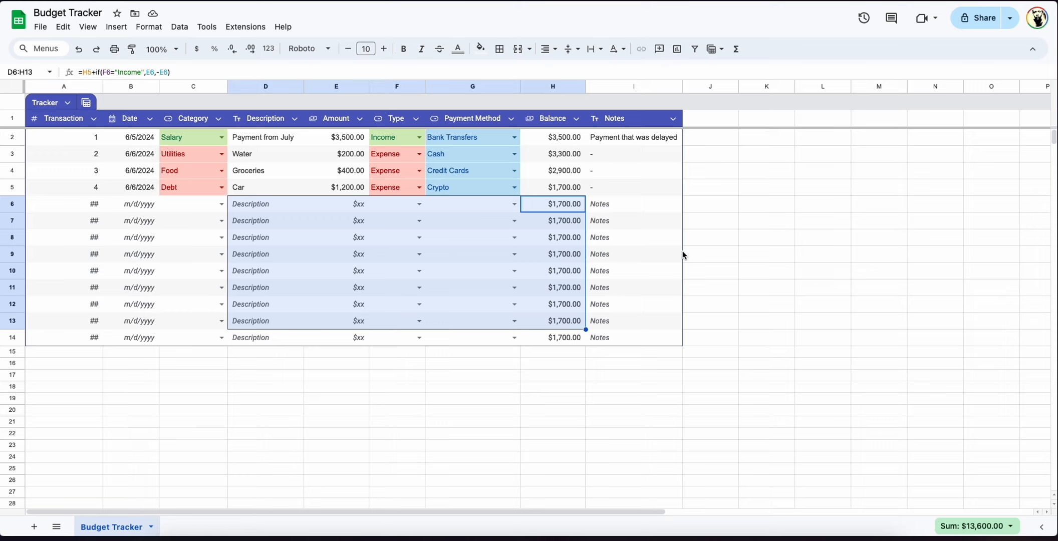
left_click(555, 255)
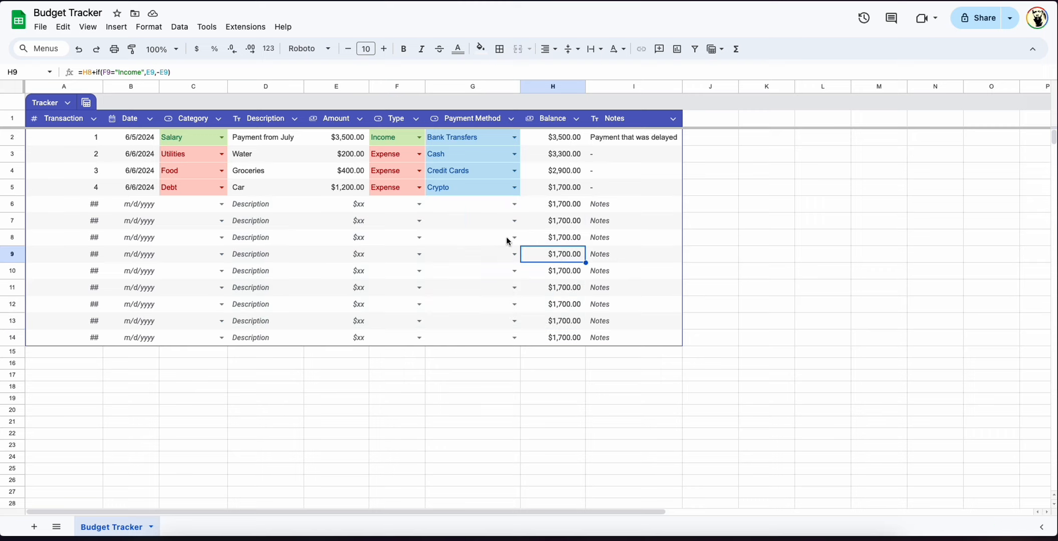
Delete all unused columns beyond the tracker table, from J through Z
left_click(714, 87)
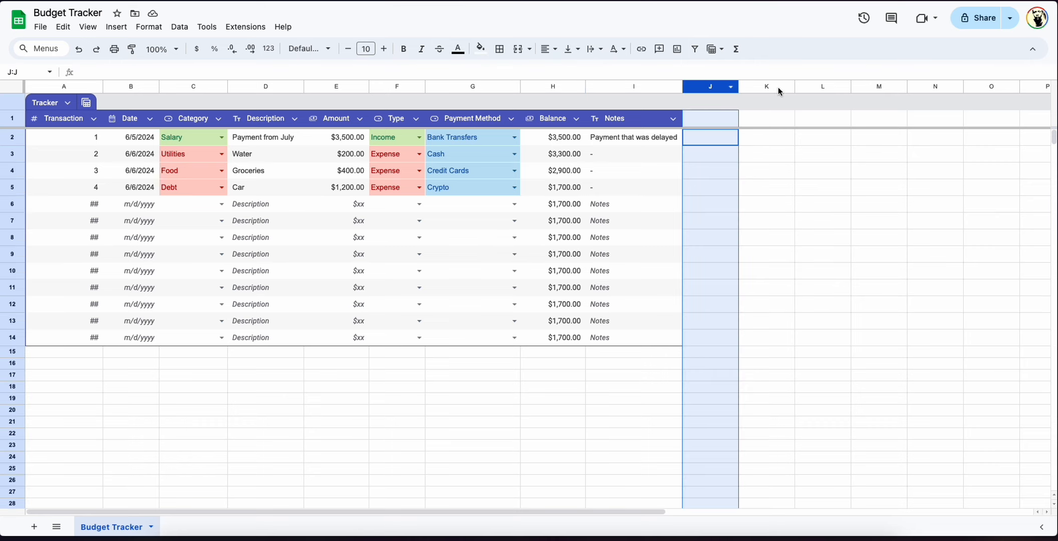
left_click(774, 87, "shift")
key("super+shift+Right")
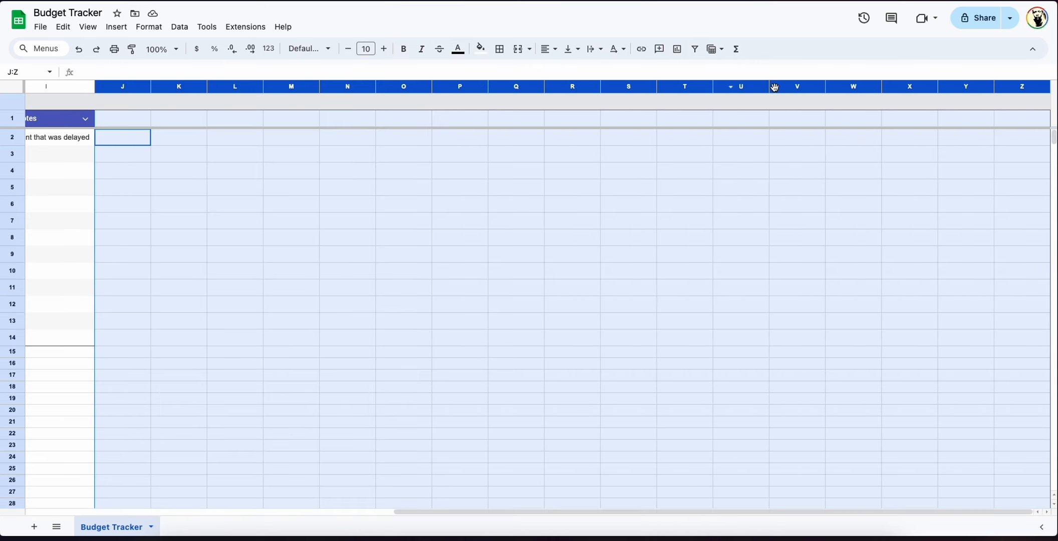
right_click(774, 88)
left_click(838, 216)
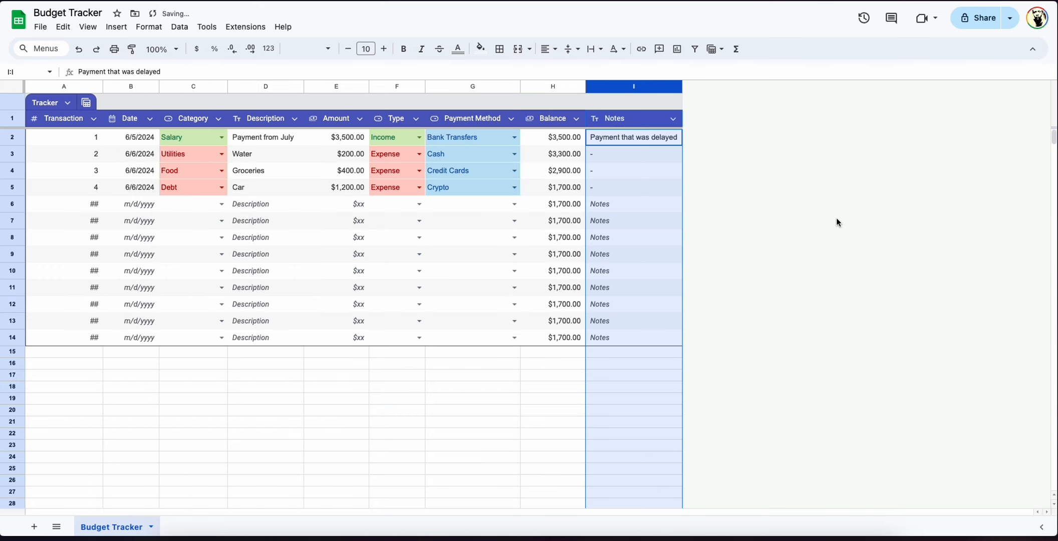
Turn off the gridlines on the Budget Tracker sheet
left_click(551, 269)
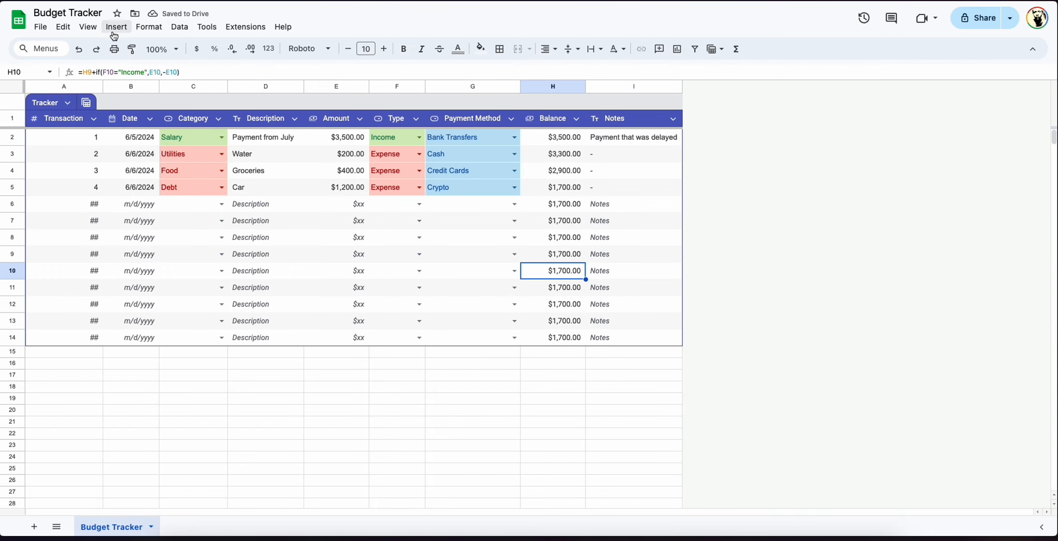
left_click(88, 28)
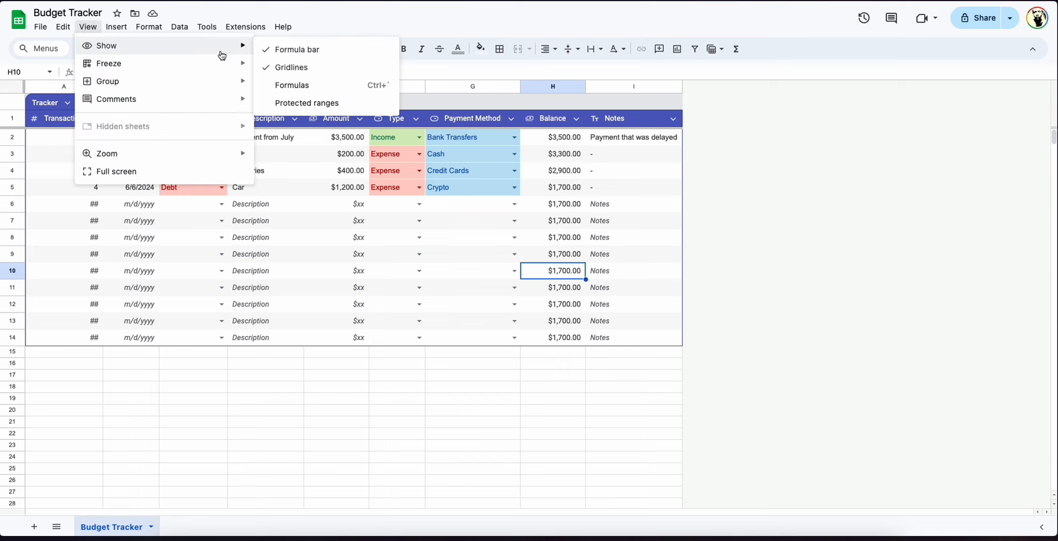
left_click(315, 69)
left_click(94, 28)
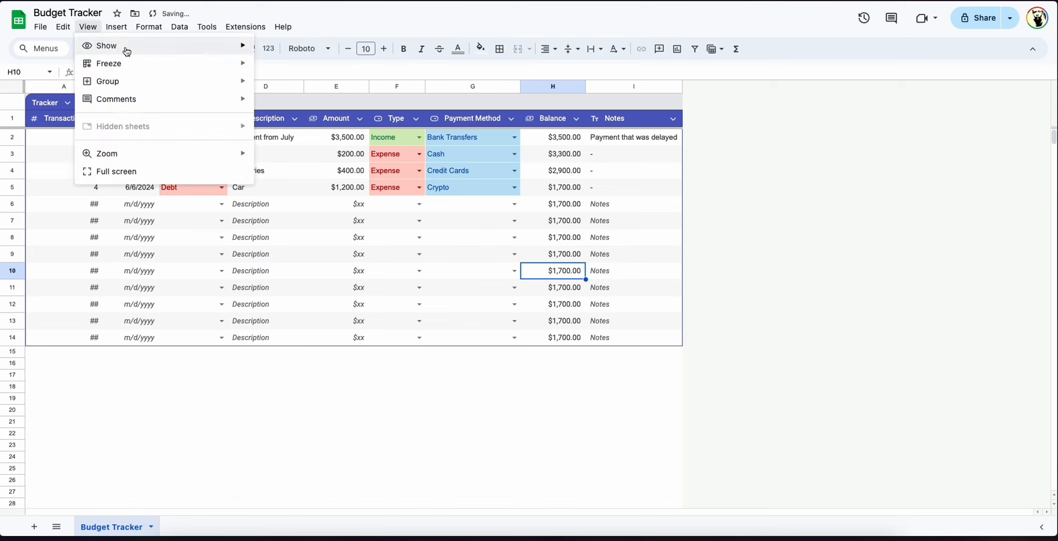
left_click(330, 421)
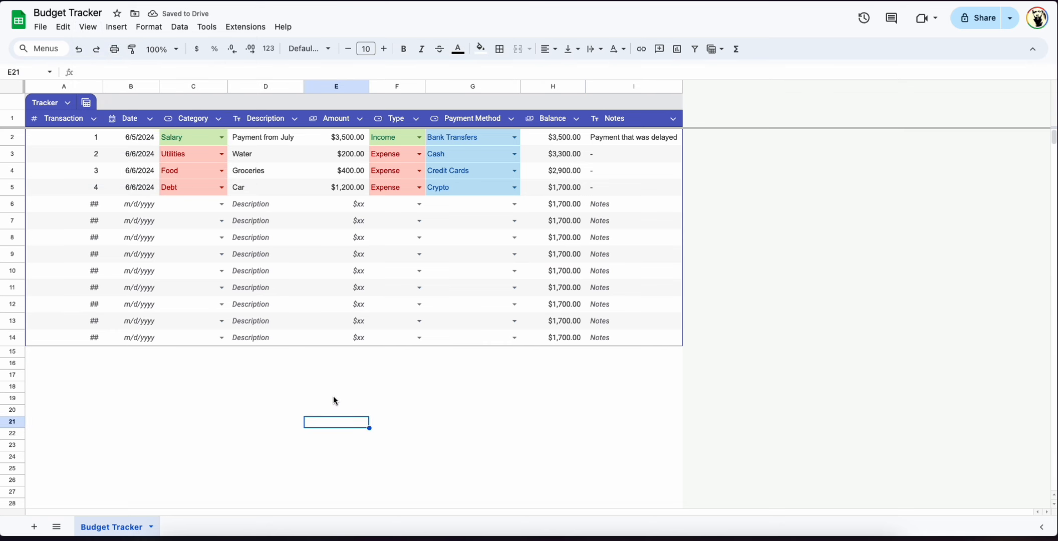